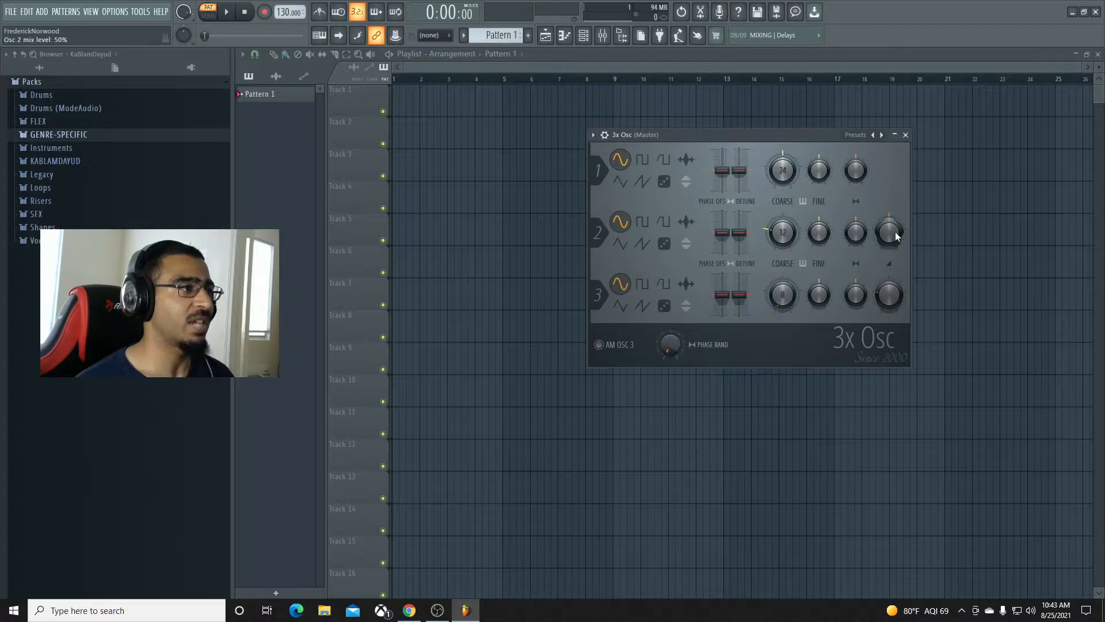
Turn oscillator 2's mix level all the way down in the 3x Osc
{"action": "left_click_drag", "start_coordinate": [894, 229], "coordinate": [893, 270]}
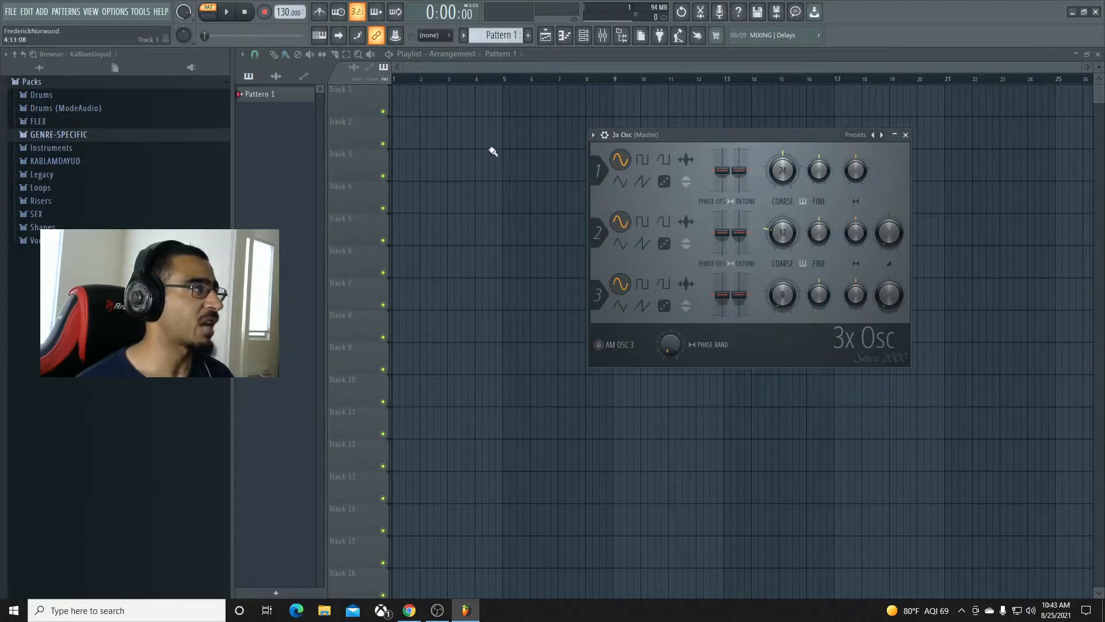
Draw a two-bar C1 note starting at bar 1 in the 3x Osc piano roll and play it back
{"action": "left_click", "coordinate": [565, 36]}
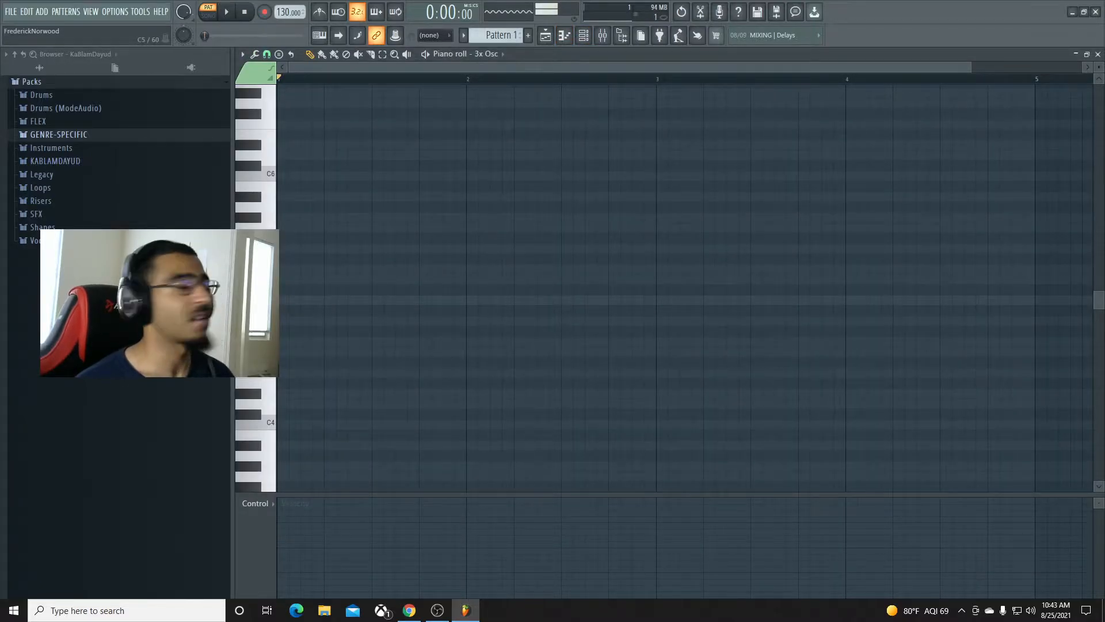
{"action": "scroll", "coordinate": [345, 249], "scroll_direction": "down", "scroll_amount": 10}
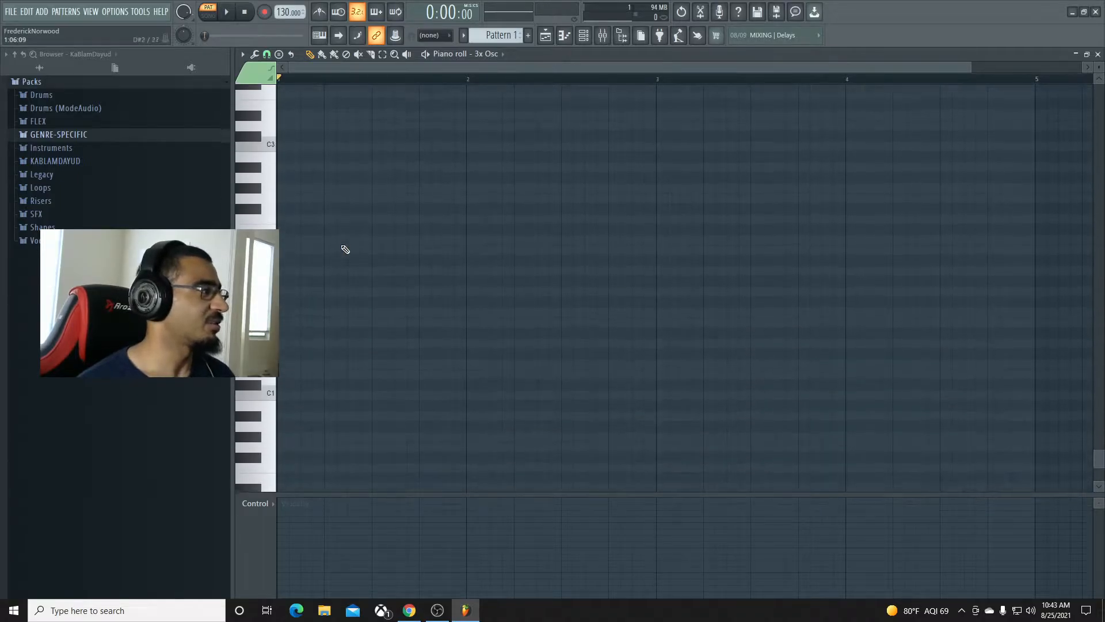
{"action": "left_click", "coordinate": [292, 364]}
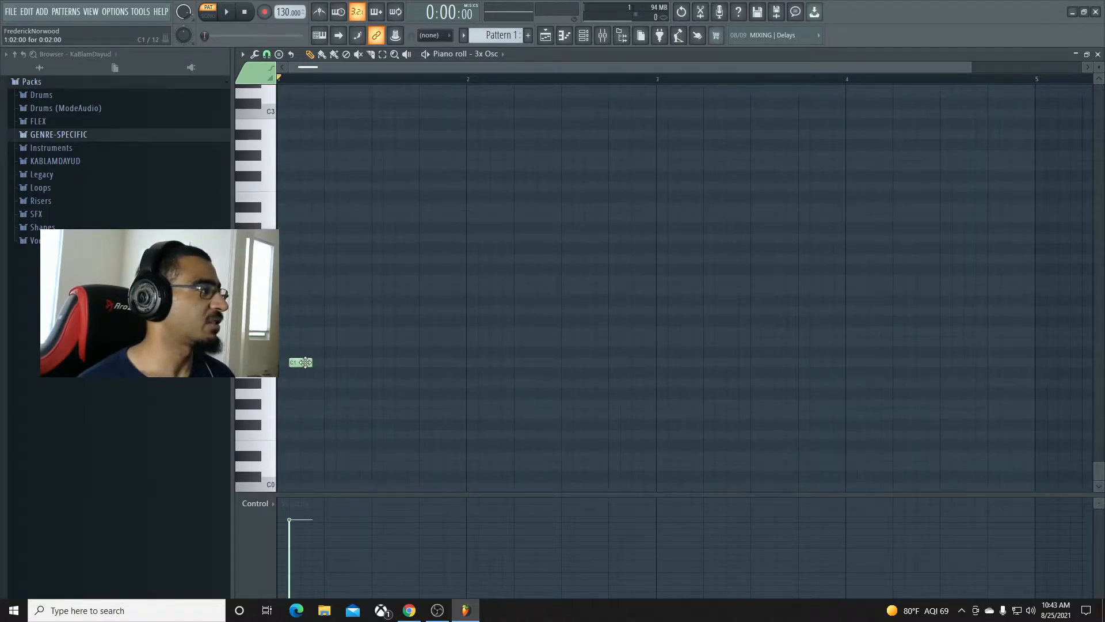
{"action": "left_click_drag", "start_coordinate": [303, 363], "coordinate": [462, 386]}
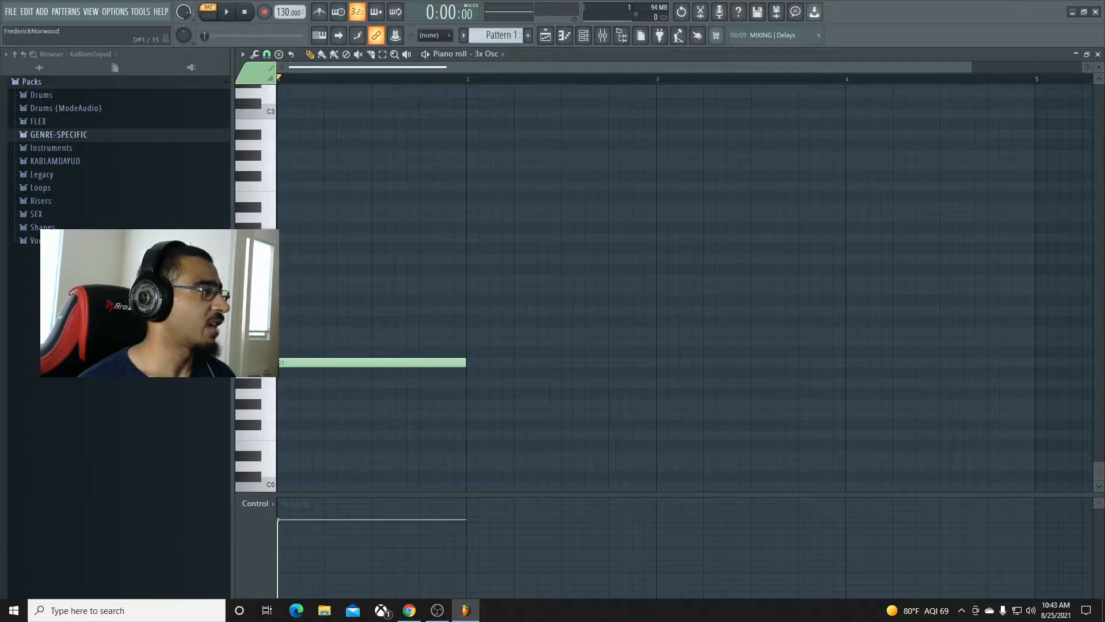
{"action": "left_click", "coordinate": [263, 235]}
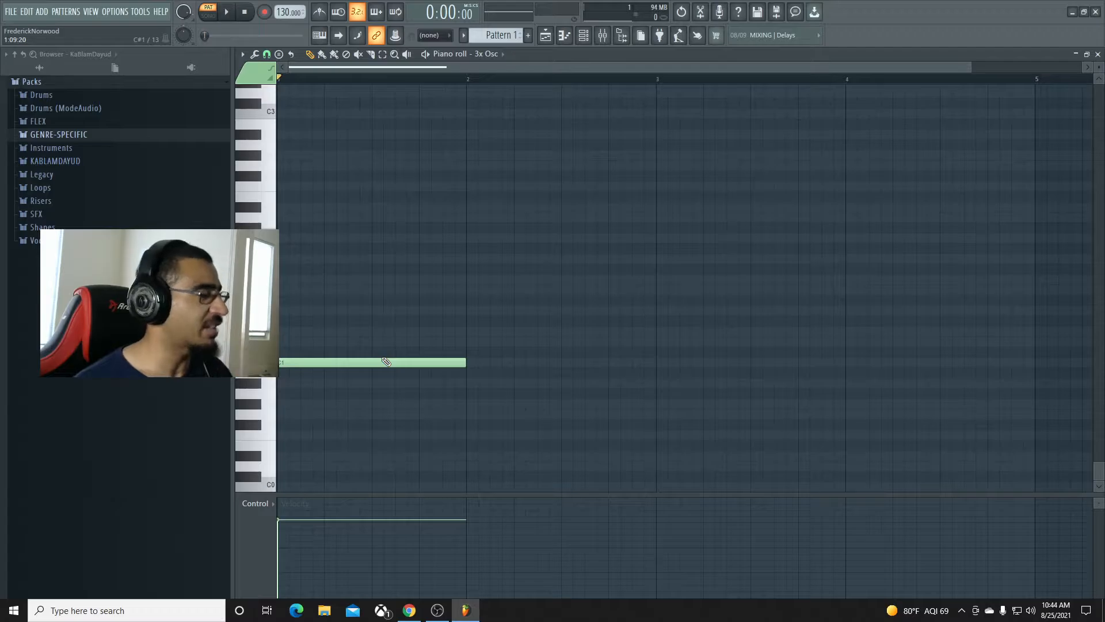
{"action": "key", "text": "space"}
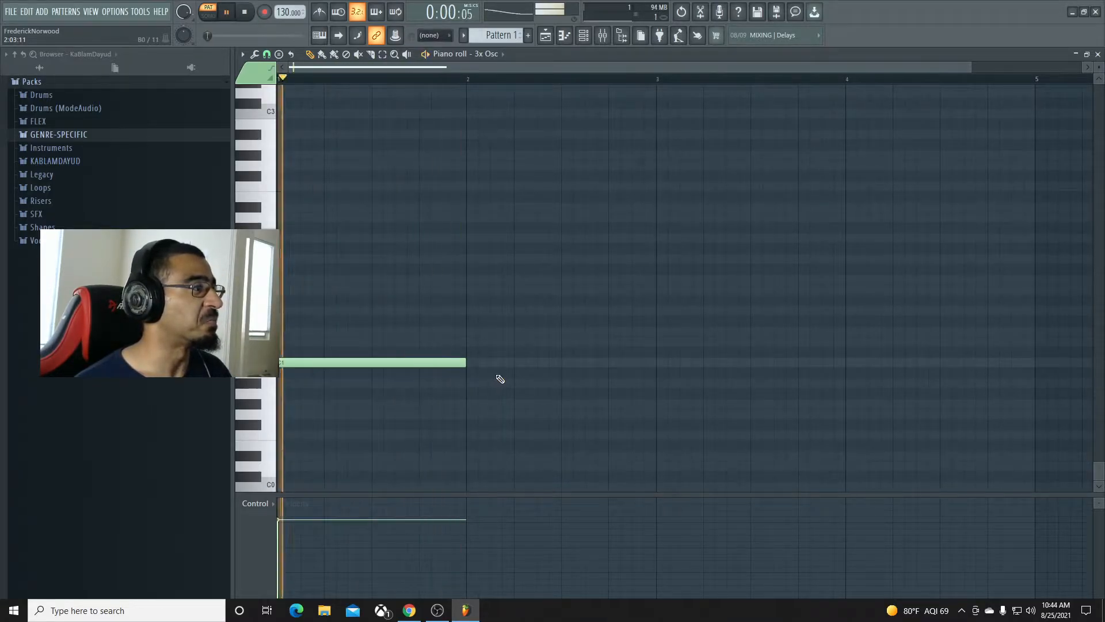
{"action": "key", "text": "space"}
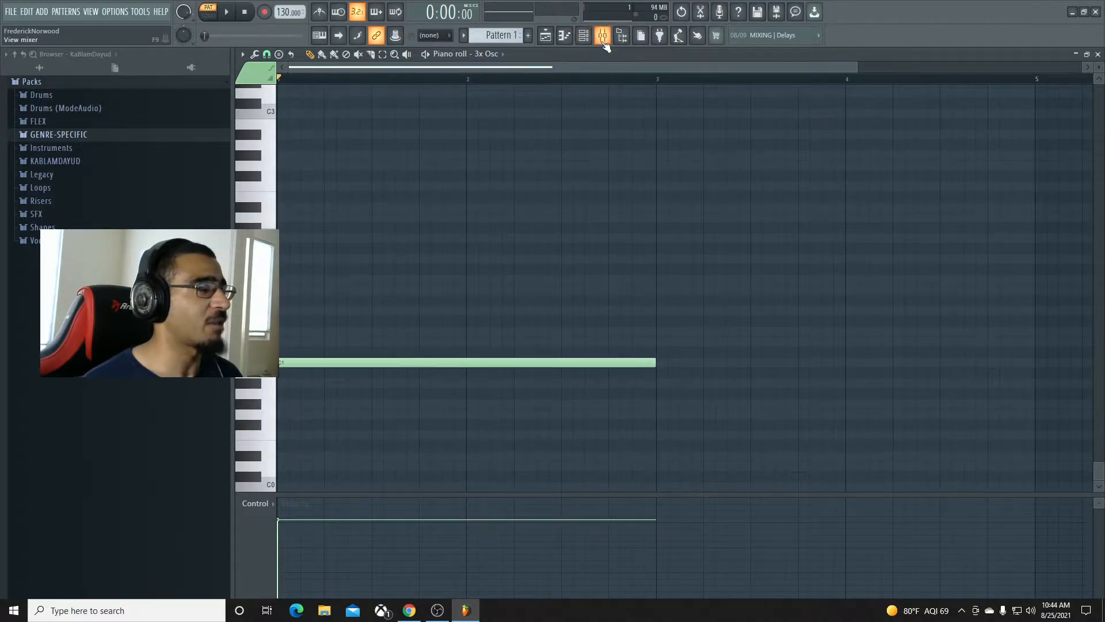
Place Pattern 1 at the start of Track 1 in the playlist and play it back in song mode
{"action": "left_click", "coordinate": [603, 35]}
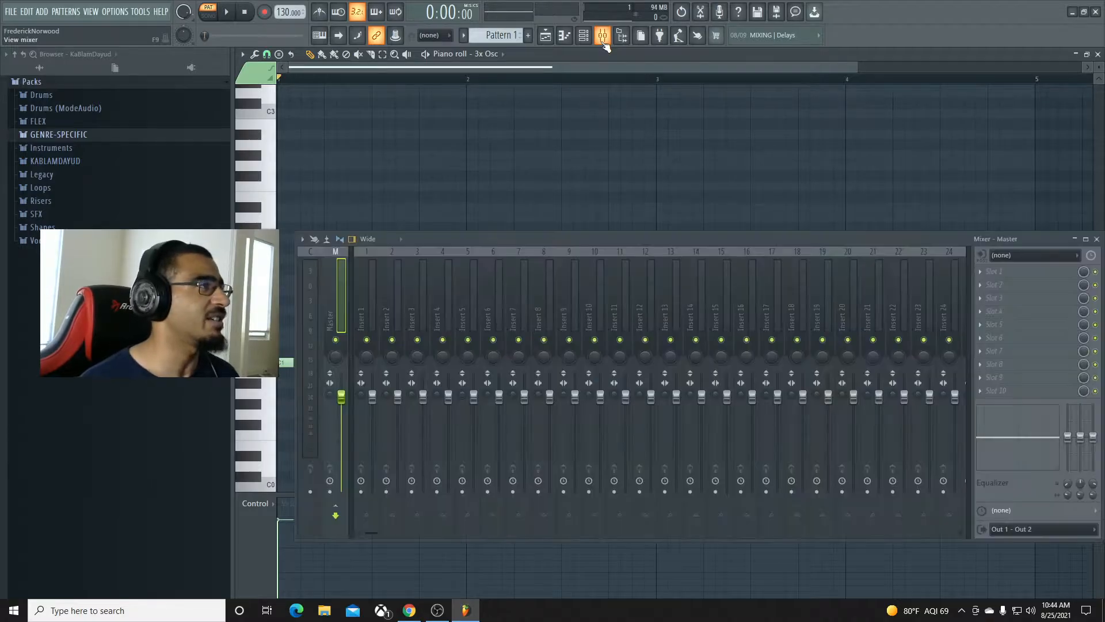
{"action": "left_click", "coordinate": [545, 36]}
{"action": "left_click", "coordinate": [418, 102]}
{"action": "left_click_drag", "start_coordinate": [435, 104], "coordinate": [353, 112]}
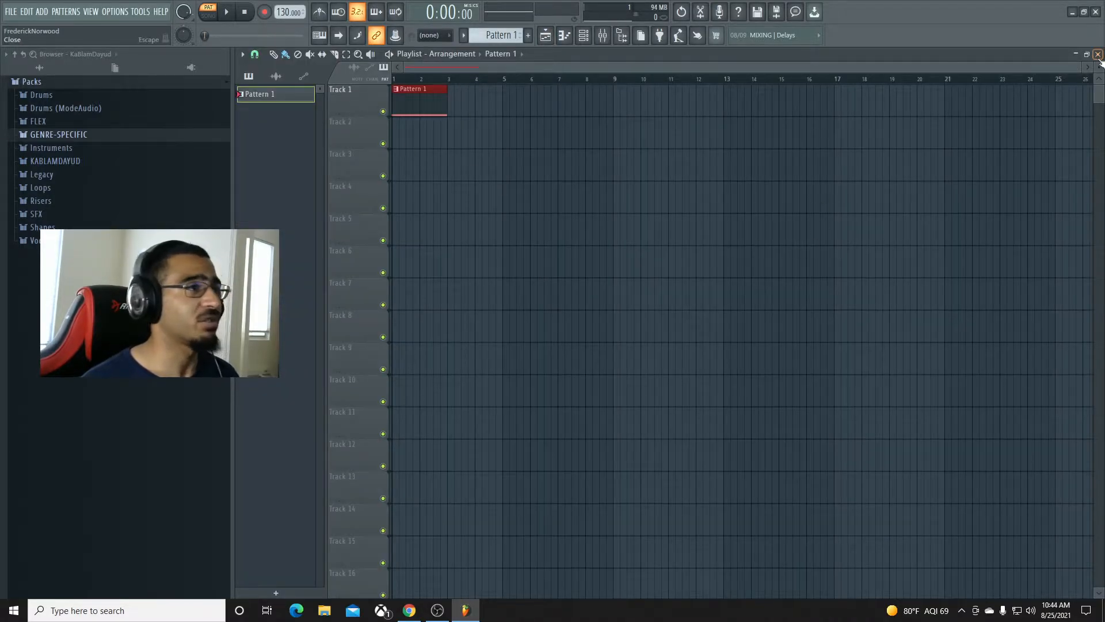
{"action": "left_click_drag", "start_coordinate": [1079, 69], "coordinate": [635, 78]}
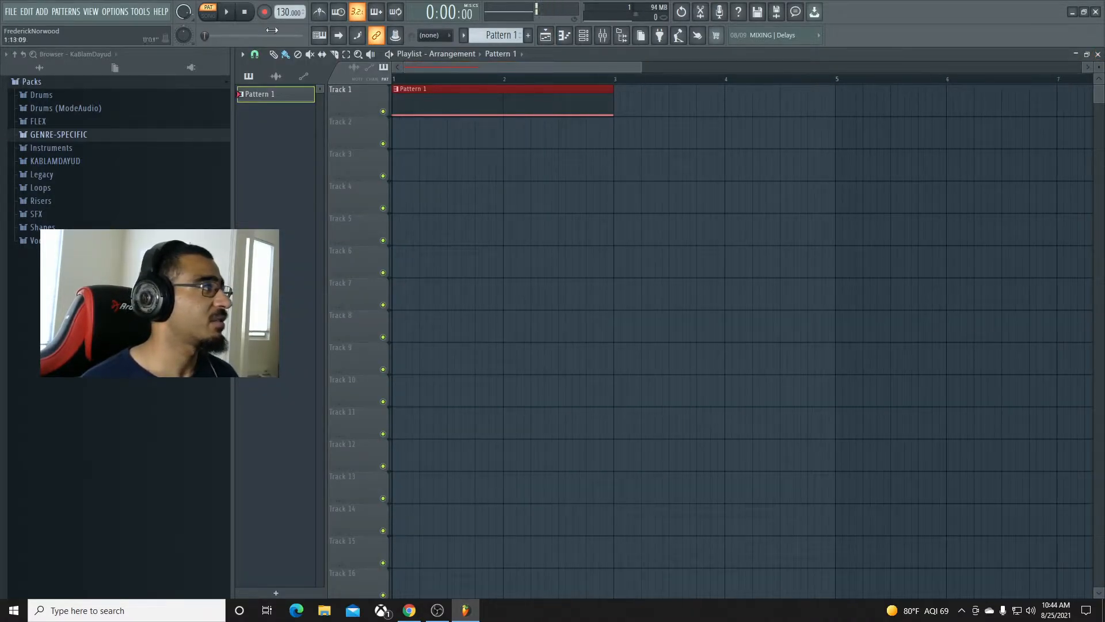
{"action": "key", "text": "space"}
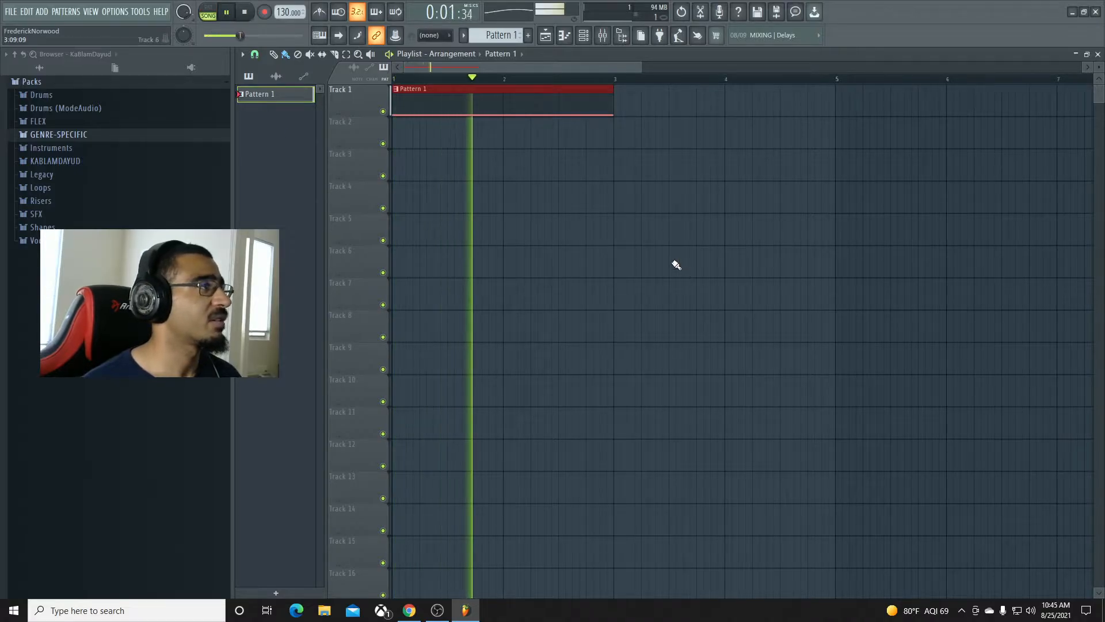
{"action": "key", "text": "space"}
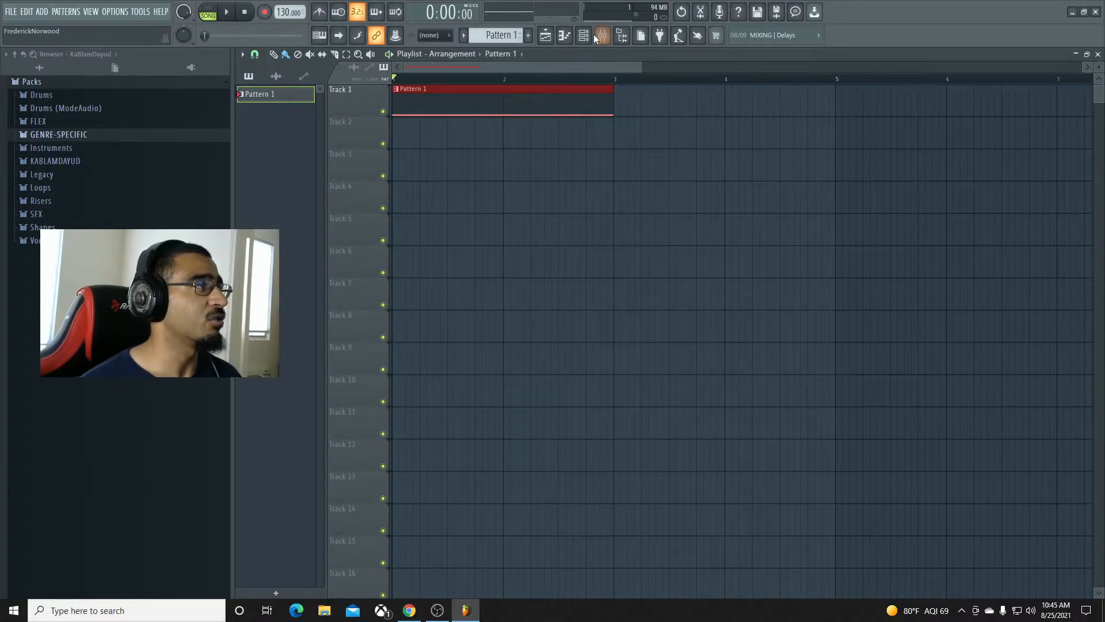
Create an automation clip for the 3x Osc's oscillator 1 coarse pitch and move the open windows clear of the playlist clips
{"action": "left_click", "coordinate": [591, 38]}
{"action": "left_click", "coordinate": [410, 264]}
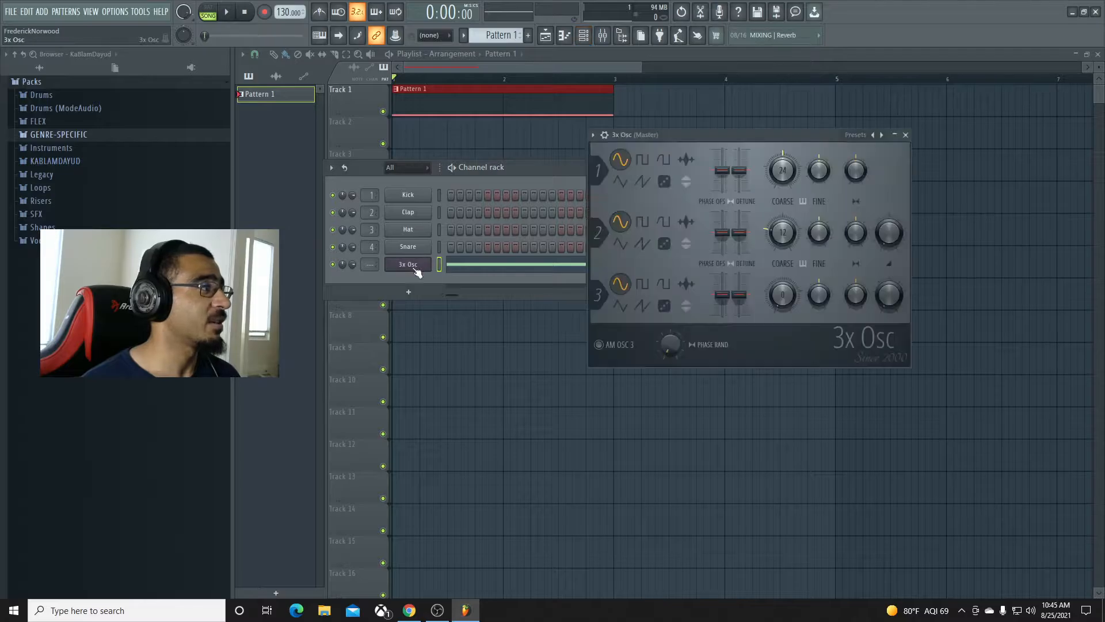
{"action": "right_click", "coordinate": [782, 174]}
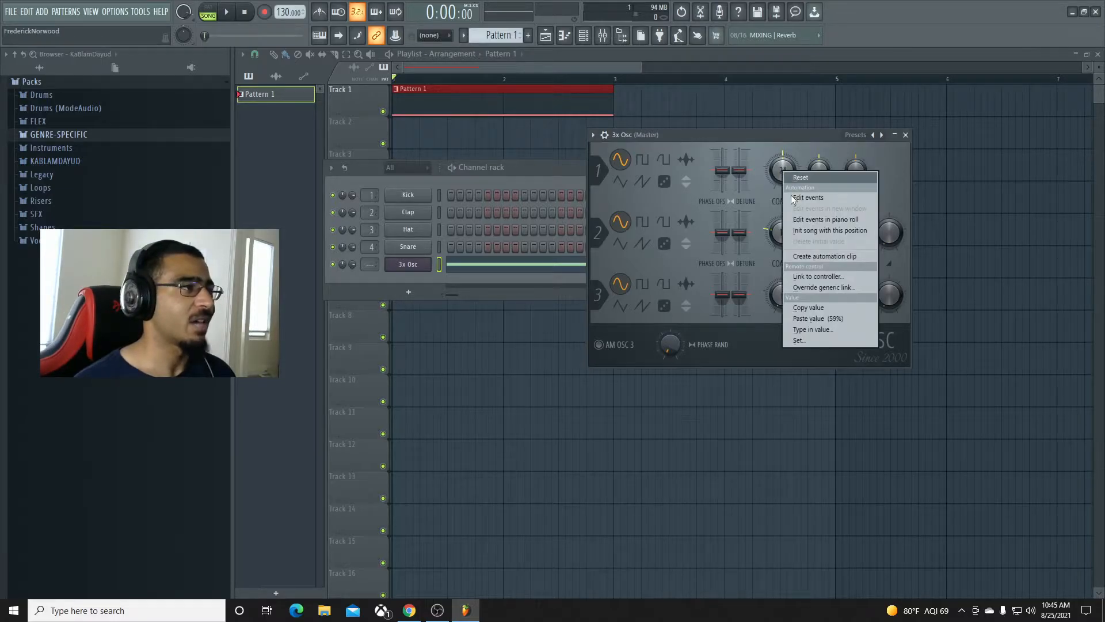
{"action": "left_click", "coordinate": [818, 256]}
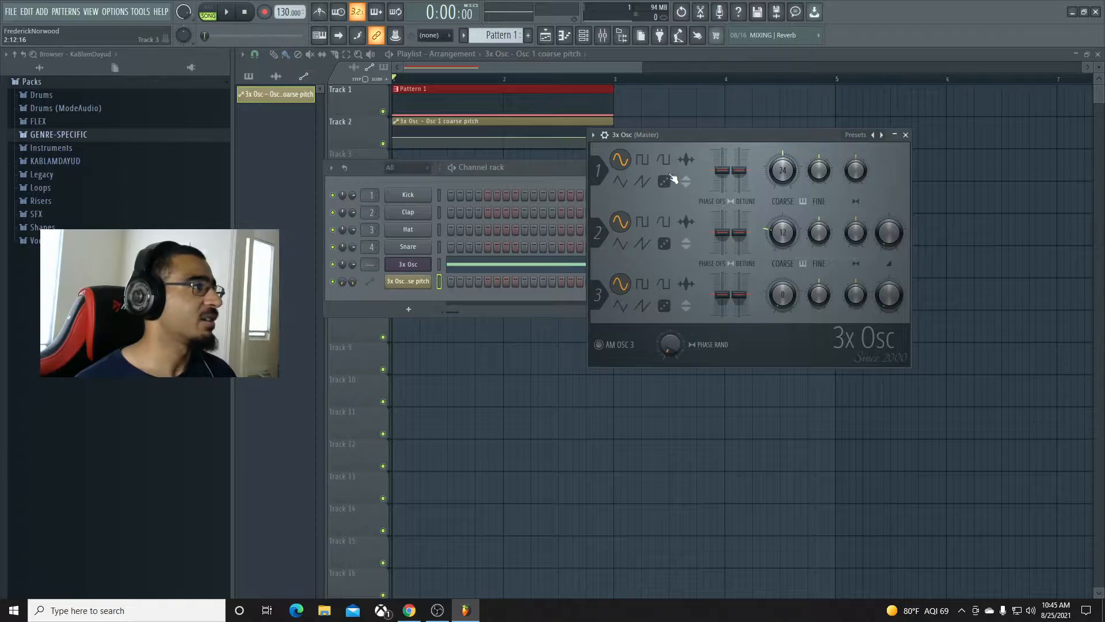
{"action": "left_click_drag", "start_coordinate": [727, 133], "coordinate": [833, 307]}
{"action": "left_click_drag", "start_coordinate": [562, 168], "coordinate": [923, 244]}
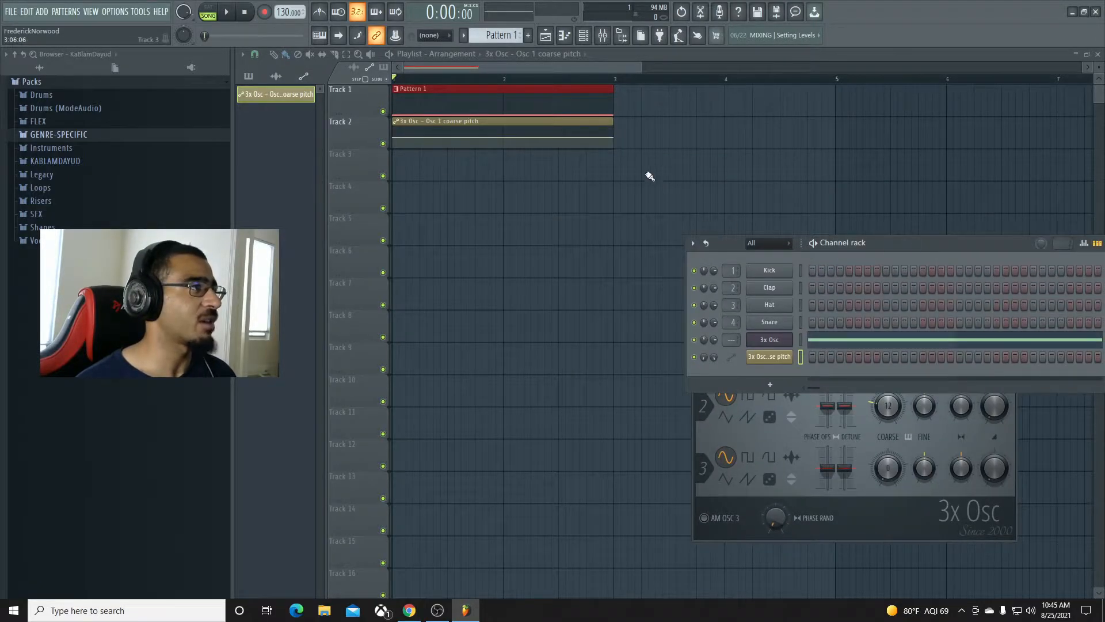
Copy the value of the coarse pitch automation clip's end point and play the arrangement
{"action": "right_click", "coordinate": [616, 139]}
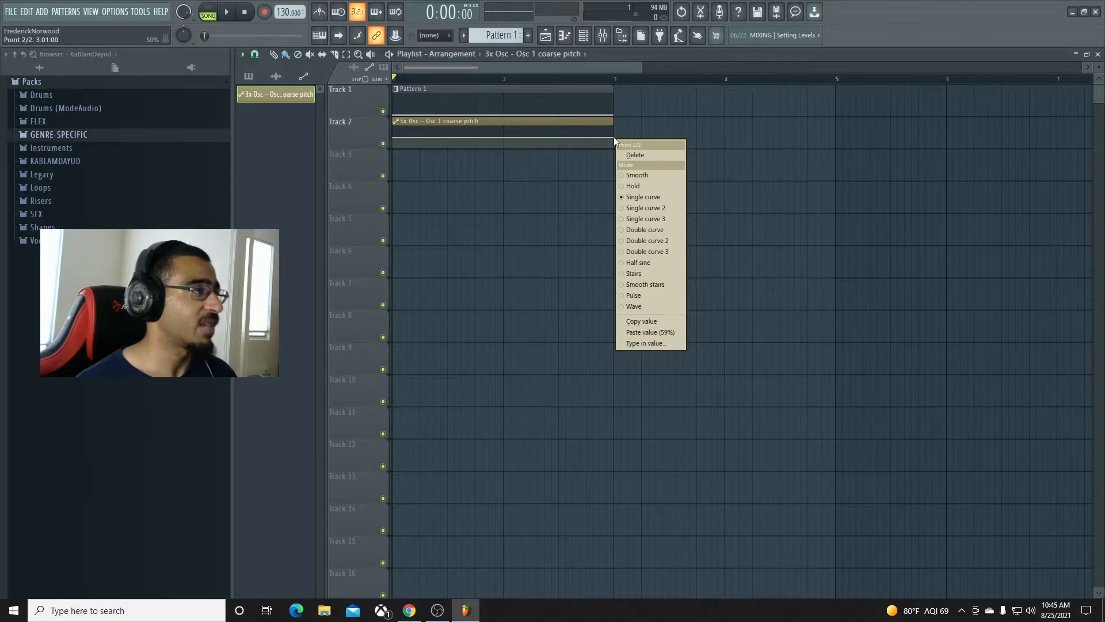
{"action": "left_click", "coordinate": [662, 322]}
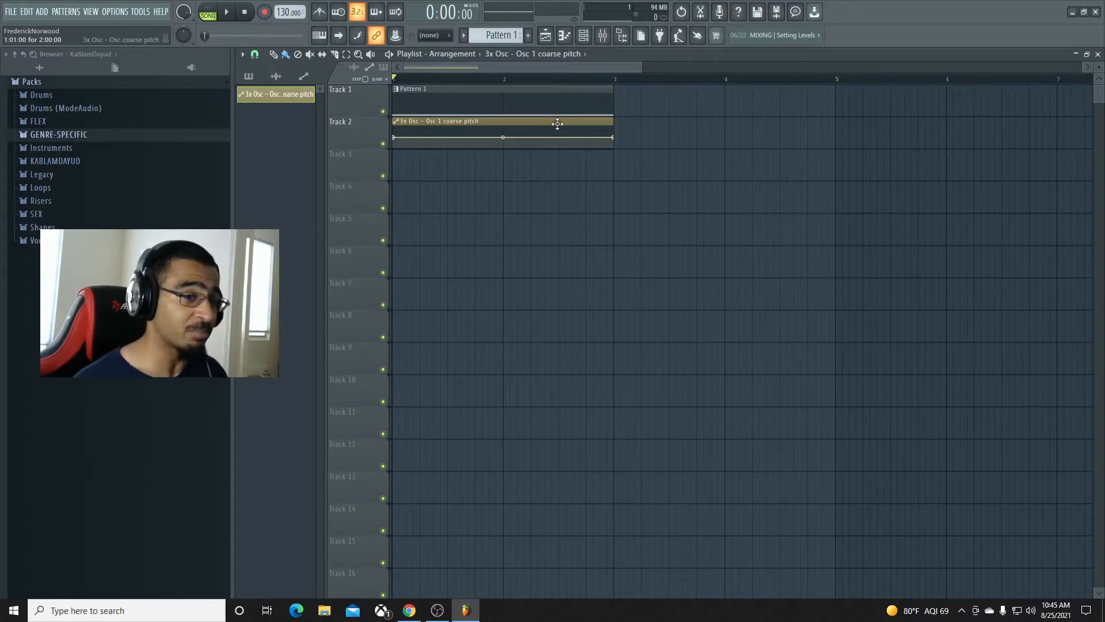
{"action": "key", "text": "space"}
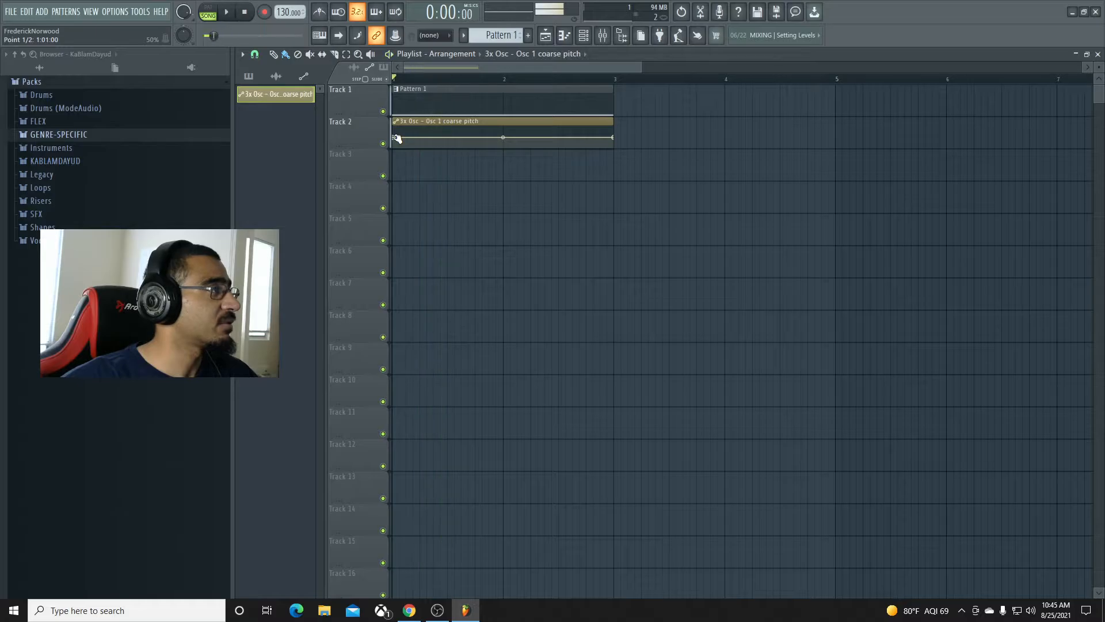
{"action": "key", "text": "space"}
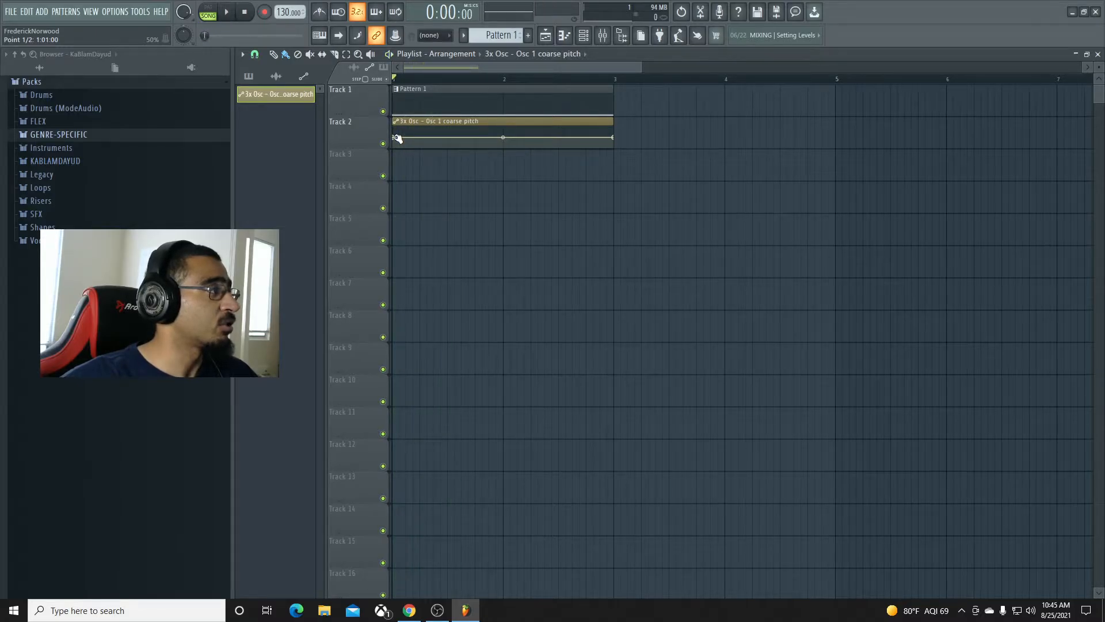
Raise the coarse pitch clip's start point, add a second point at 1:01:18 with the copied 50% value, and audition the pitch drop
{"action": "scroll", "coordinate": [424, 198], "scroll_direction": "up", "scroll_amount": 5, "text": "ctrl"}
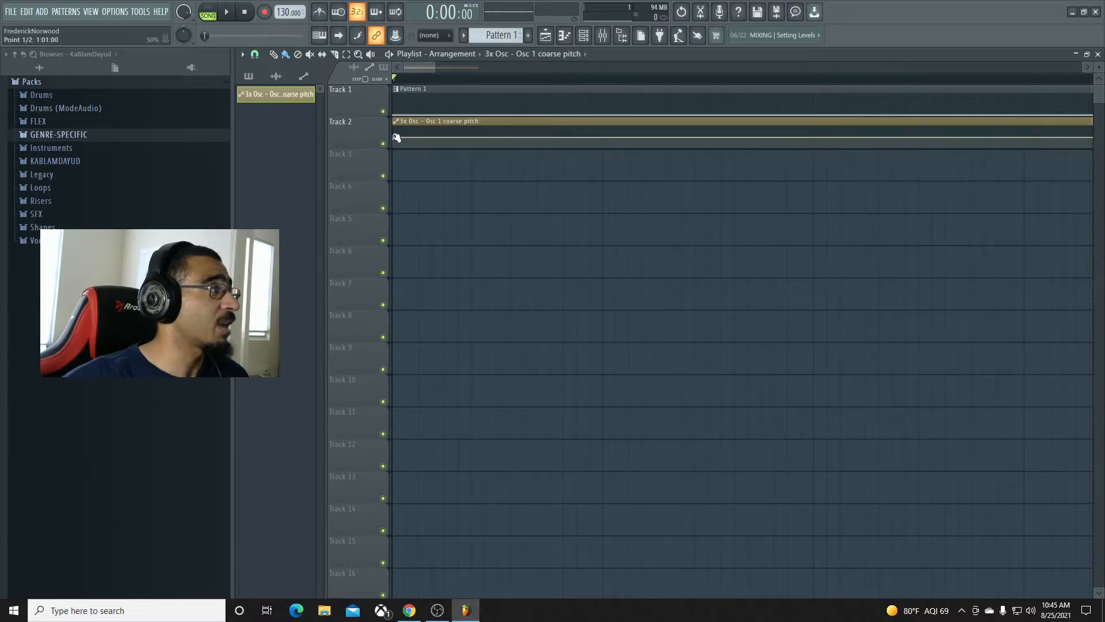
{"action": "left_click_drag", "start_coordinate": [397, 138], "coordinate": [393, 125]}
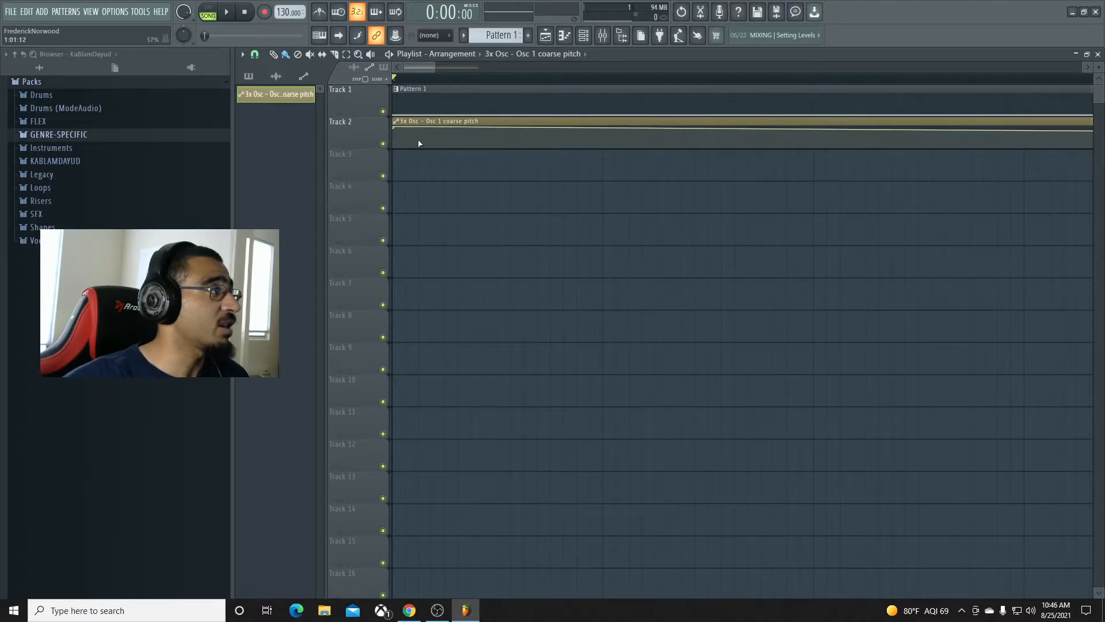
{"action": "right_click", "coordinate": [434, 139]}
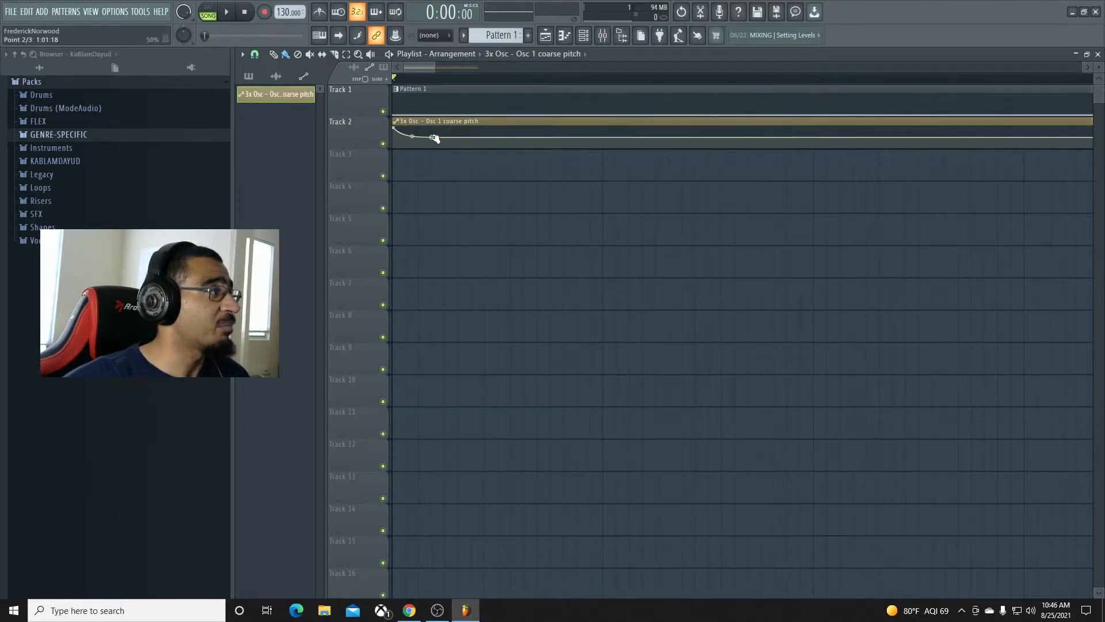
{"action": "right_click", "coordinate": [434, 139]}
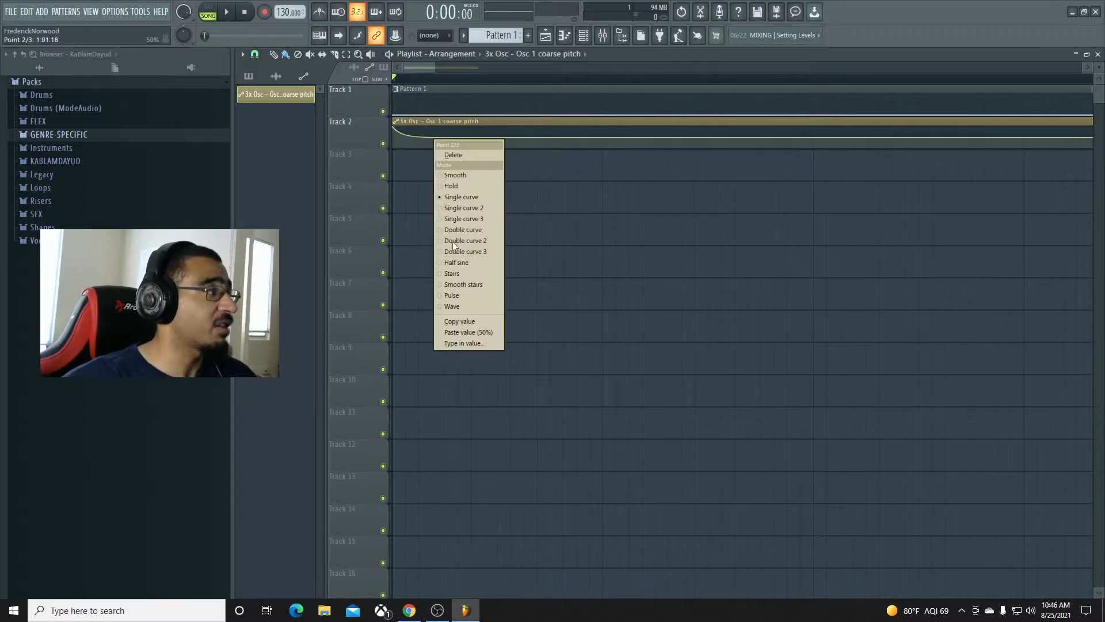
{"action": "left_click", "coordinate": [490, 332]}
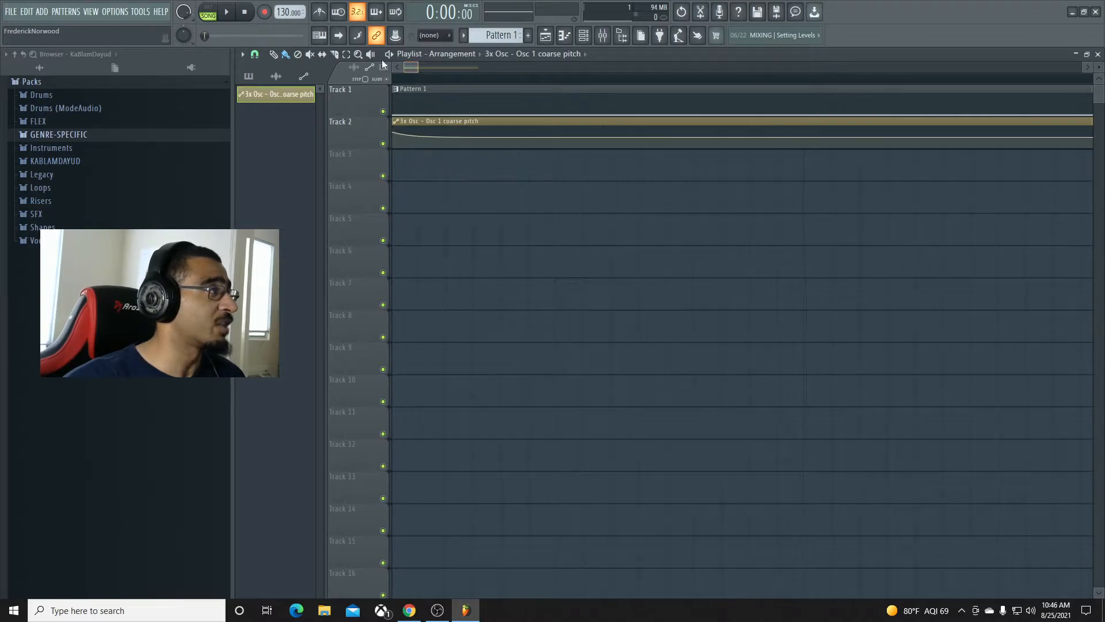
{"action": "key", "text": "space"}
{"action": "mouse_move", "coordinate": [476, 138]}
{"action": "left_mouse_down"}
{"action": "mouse_move", "coordinate": [477, 148]}
{"action": "mouse_move", "coordinate": [477, 139]}
{"action": "left_mouse_up"}
{"action": "key", "text": "space"}
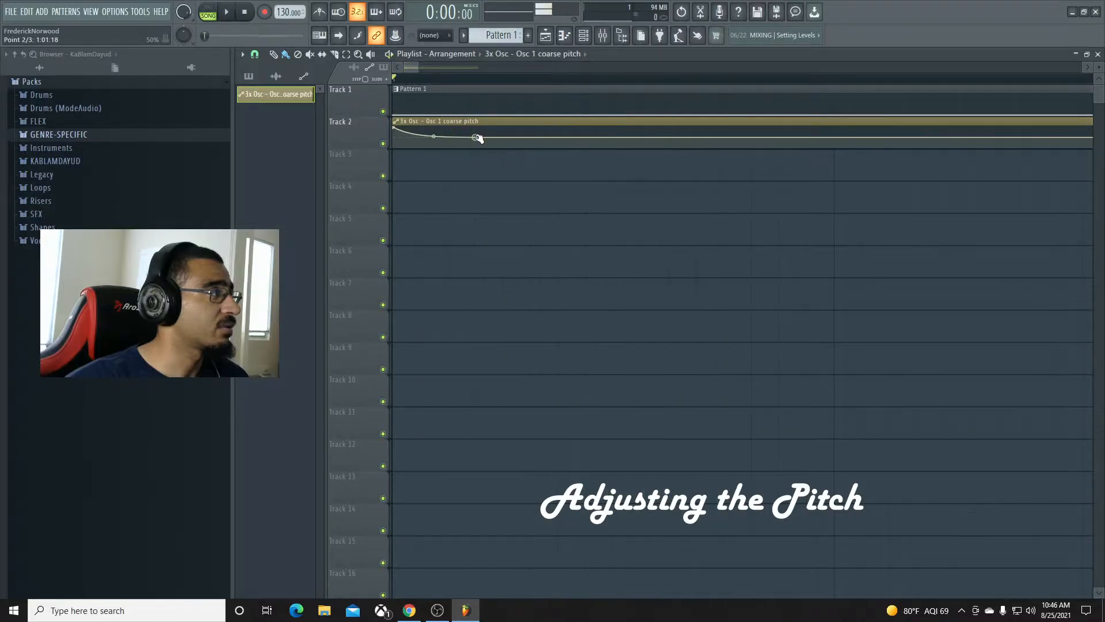
Open the mixer and the 3x Osc instrument window, placing the instrument where all its controls are accessible
{"action": "scroll", "coordinate": [844, 274], "scroll_direction": "down", "scroll_amount": 2}
{"action": "left_click", "coordinate": [603, 37]}
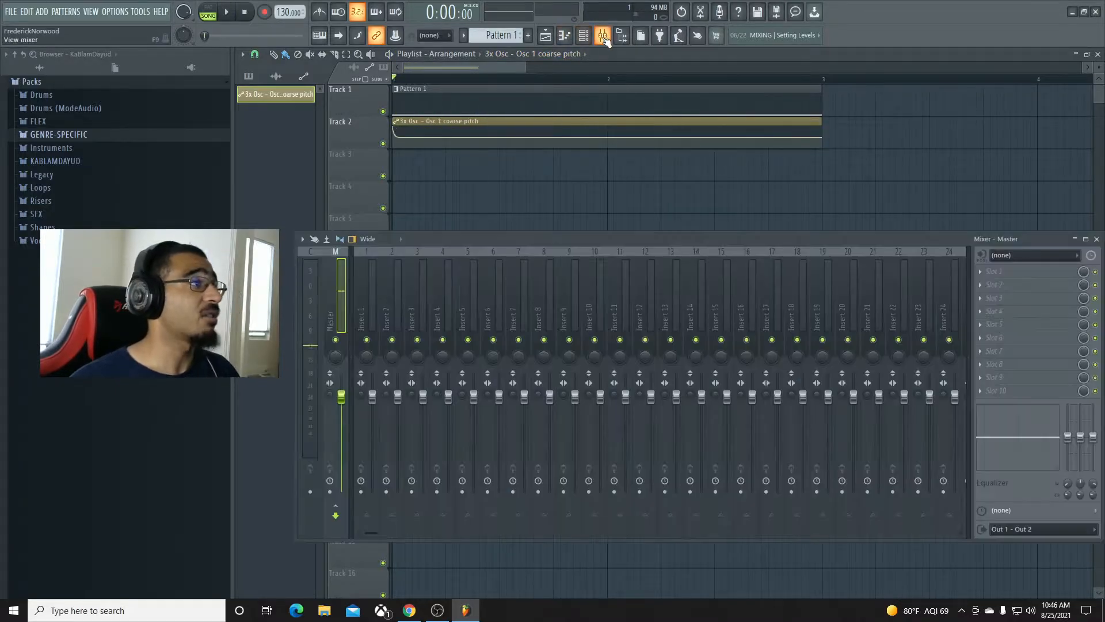
{"action": "left_click", "coordinate": [583, 35]}
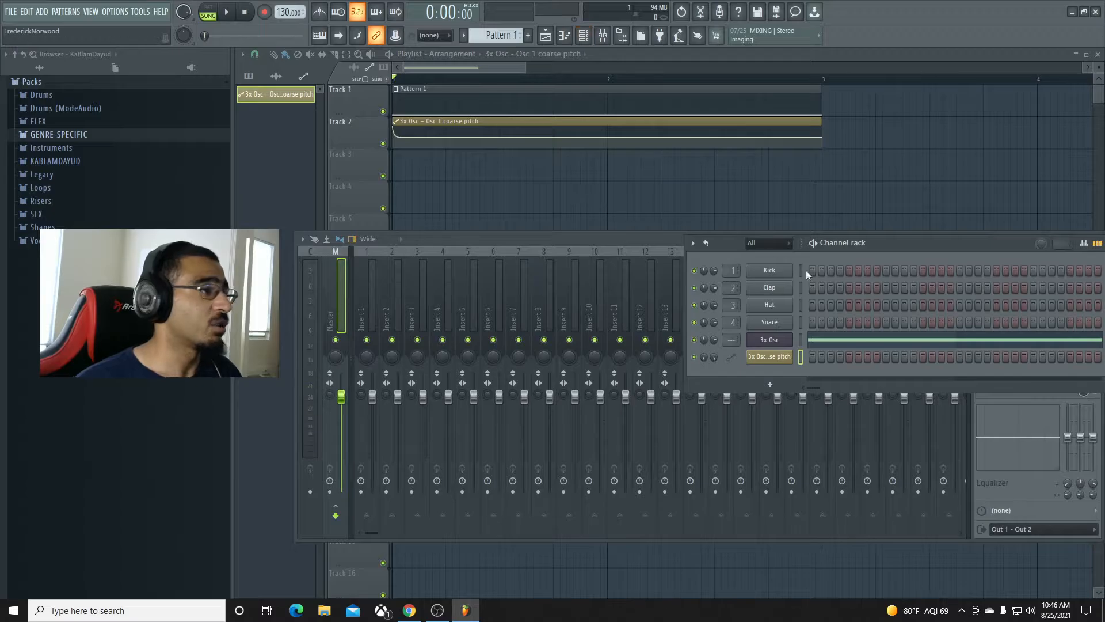
{"action": "left_click", "coordinate": [769, 340]}
{"action": "left_click_drag", "start_coordinate": [862, 308], "coordinate": [836, 193]}
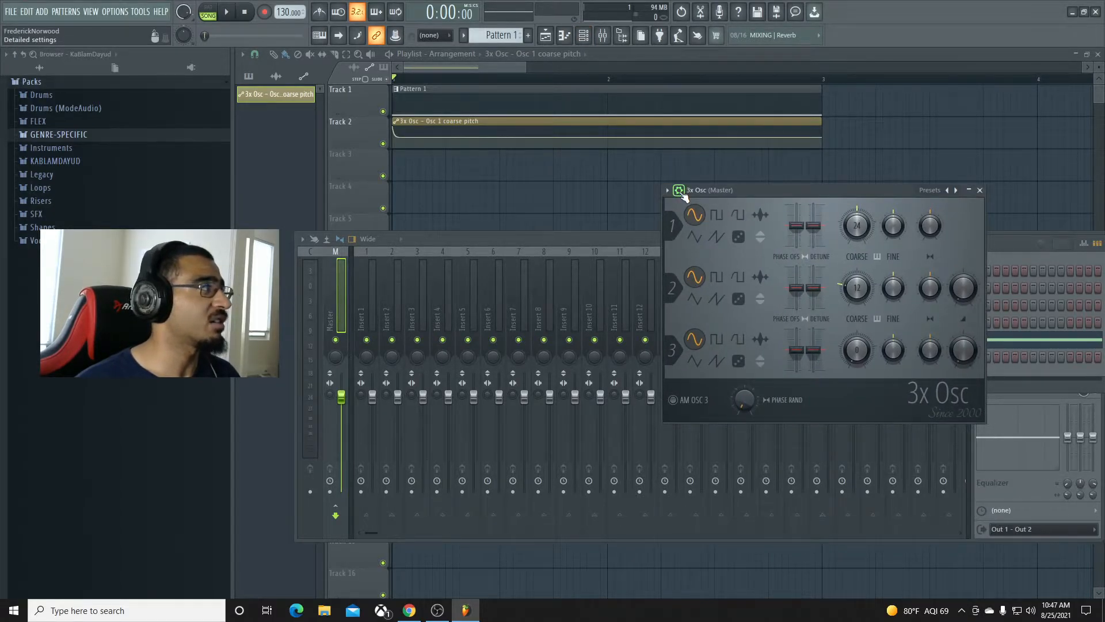
Show the 3x Osc's detailed settings, create an automation clip for its channel volume, and return to the playlist
{"action": "left_click", "coordinate": [681, 192]}
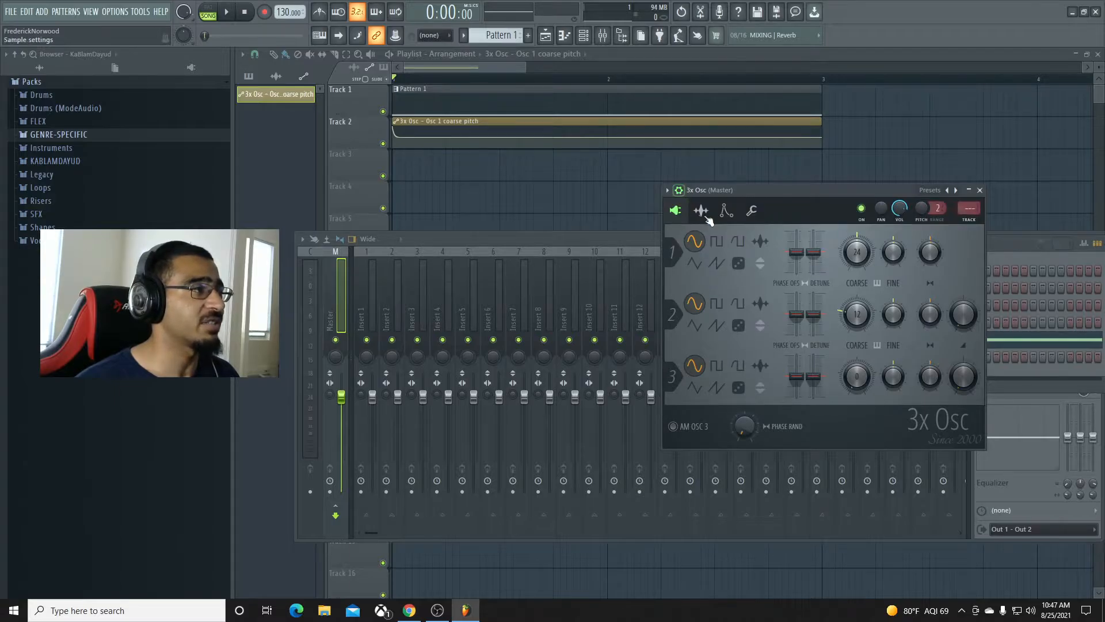
{"action": "left_click", "coordinate": [753, 211]}
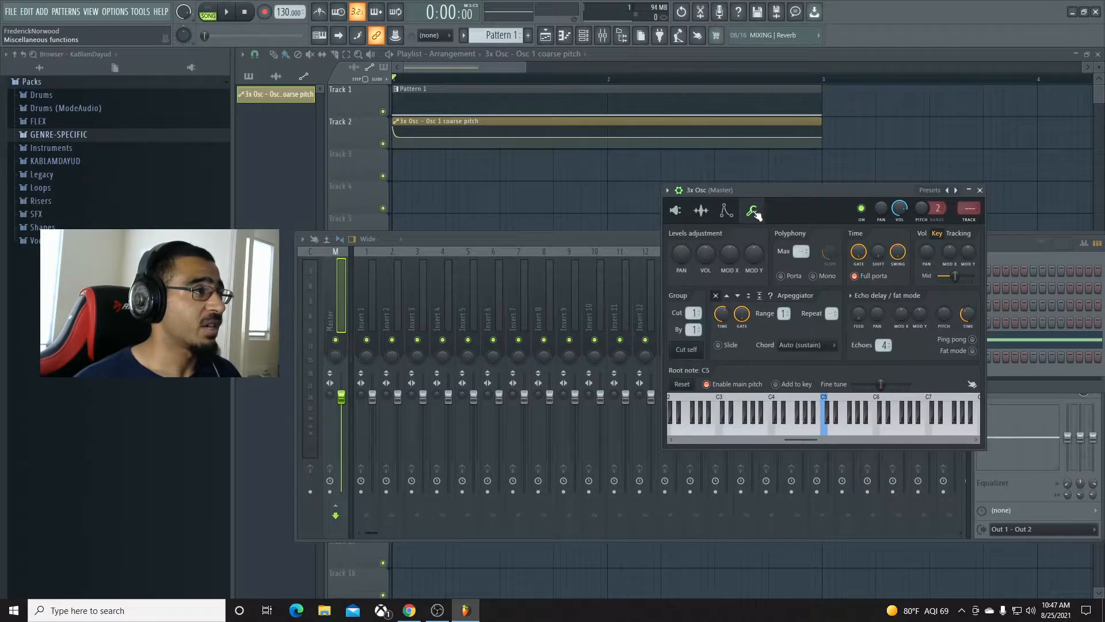
{"action": "left_click", "coordinate": [725, 212]}
{"action": "left_click", "coordinate": [701, 210]}
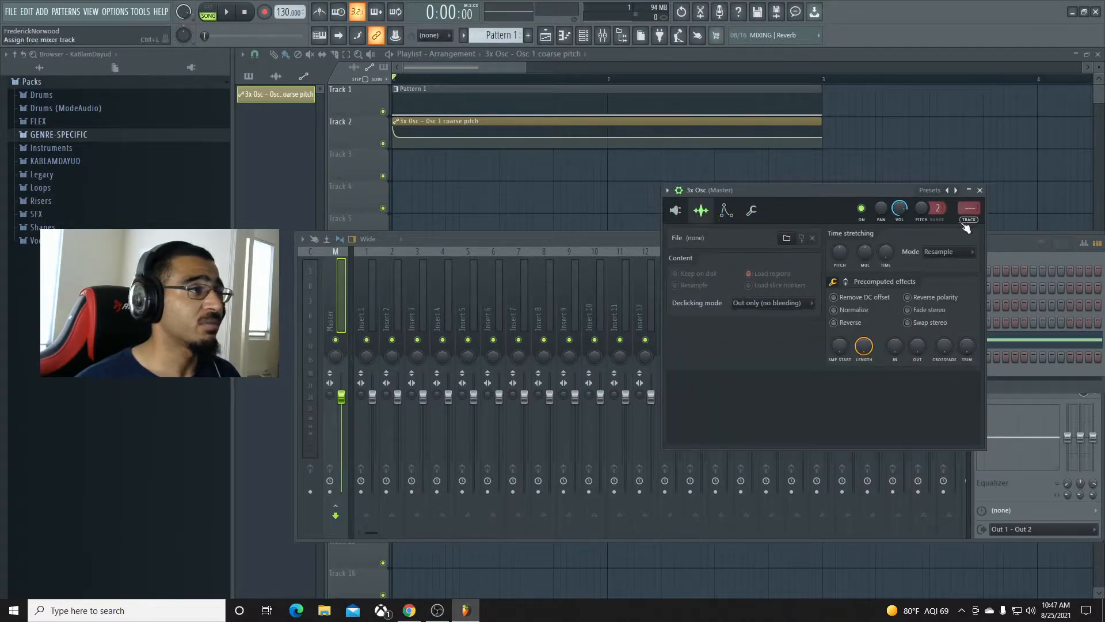
{"action": "right_click", "coordinate": [901, 212]}
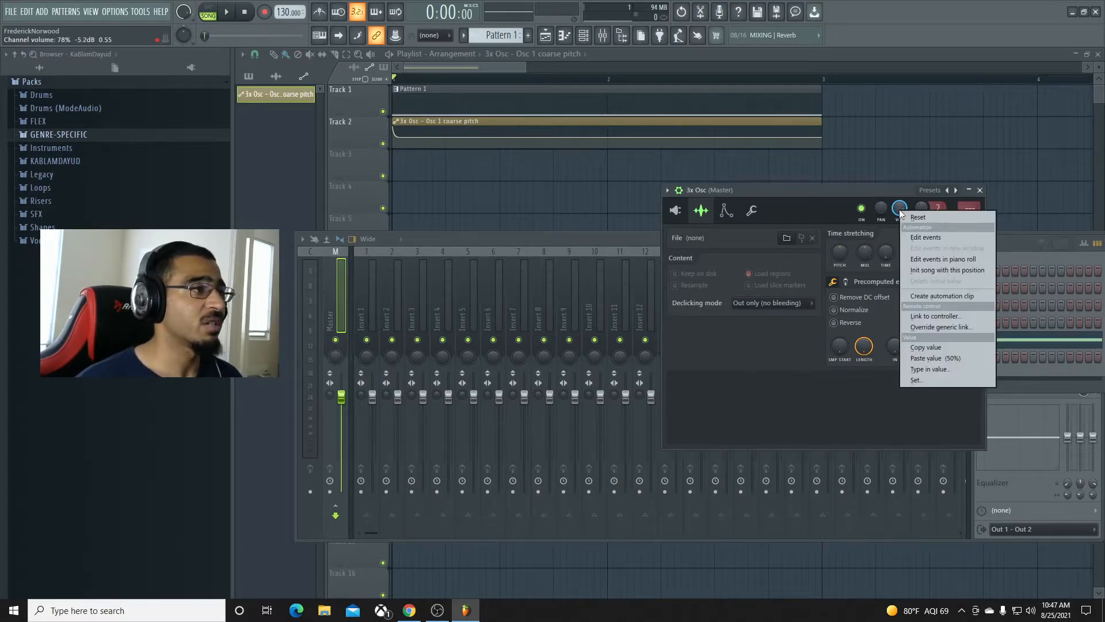
{"action": "left_click", "coordinate": [953, 295]}
{"action": "left_click", "coordinate": [512, 67]}
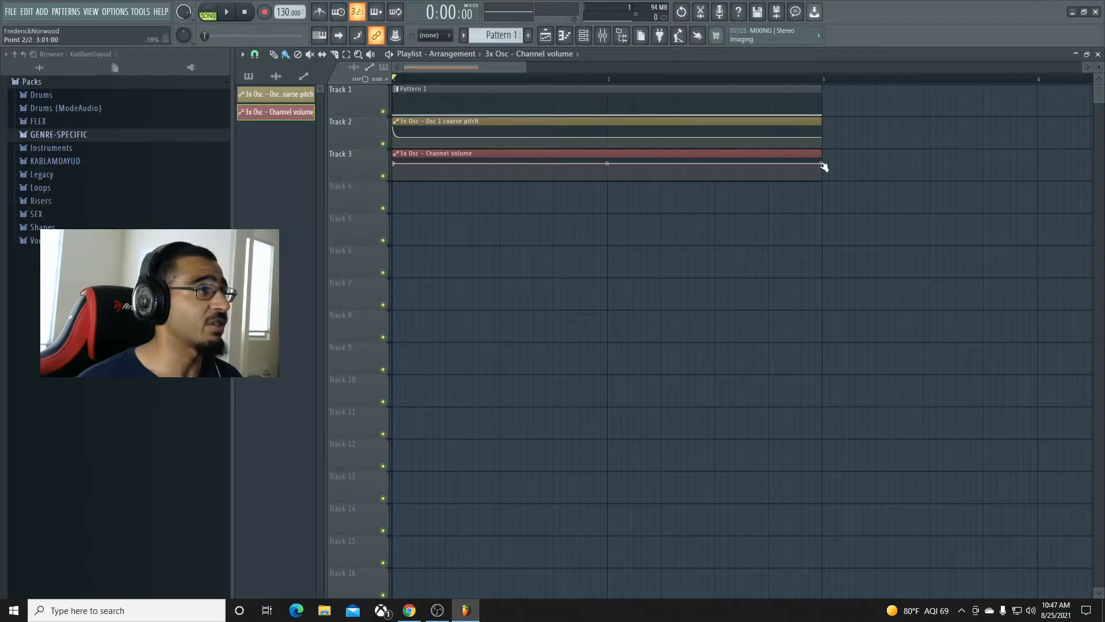
Lower the end point of the channel volume automation clip to its minimum and audition the fade-out
{"action": "left_click_drag", "start_coordinate": [821, 164], "coordinate": [827, 185]}
{"action": "key", "text": "space"}
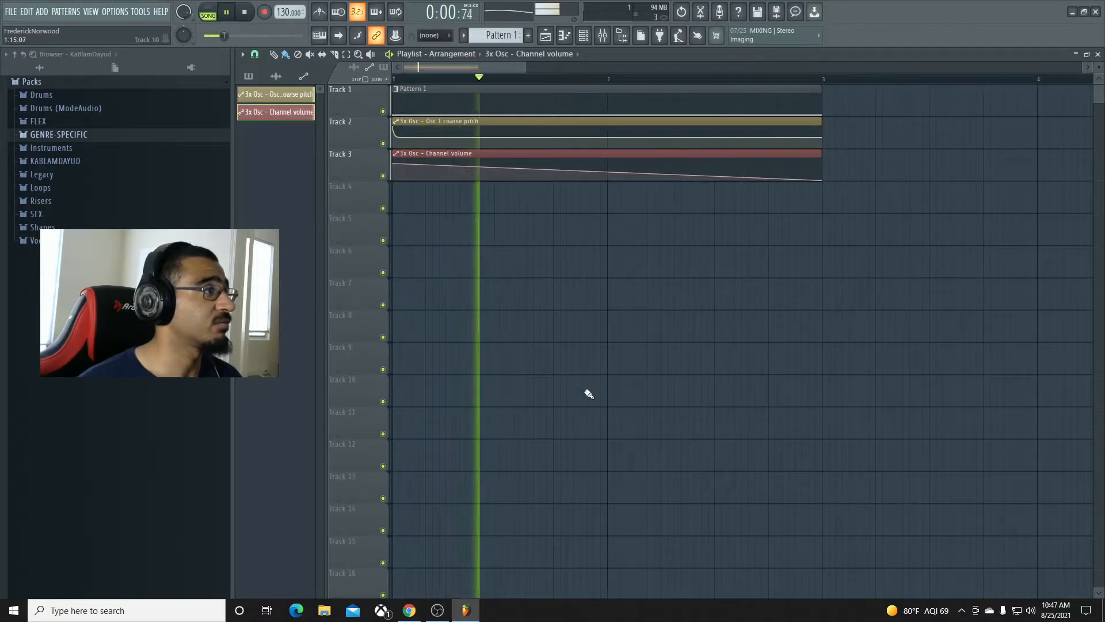
{"action": "key", "text": "space"}
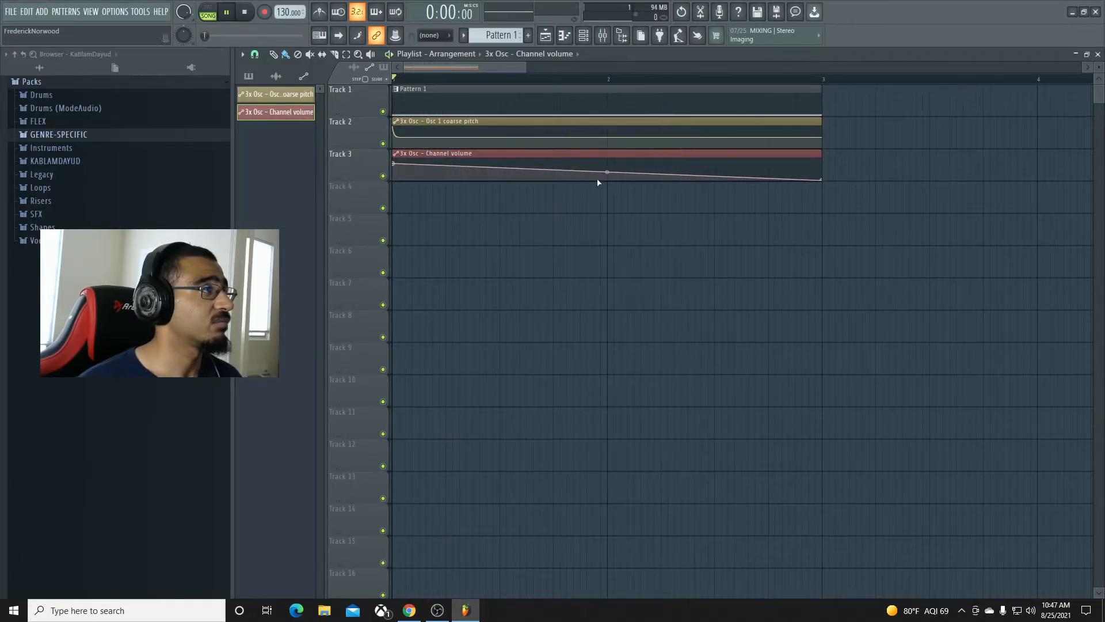
{"action": "key", "text": "space"}
{"action": "key", "text": "space"}
{"action": "key", "text": "space"}
{"action": "key", "text": "space"}
{"action": "key", "text": "space"}
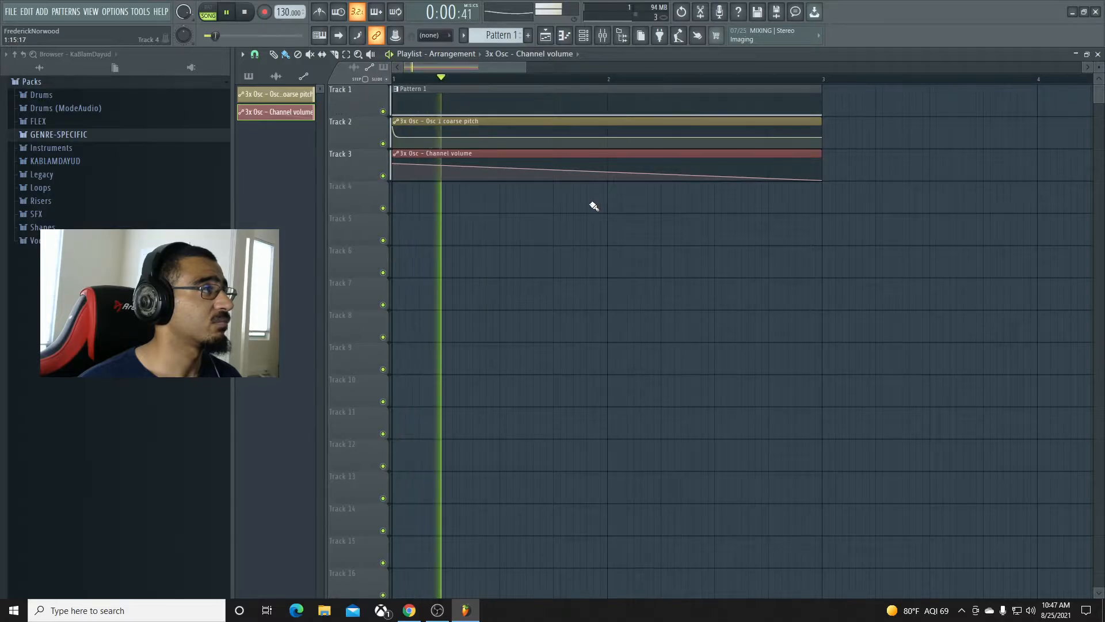
{"action": "key", "text": "space"}
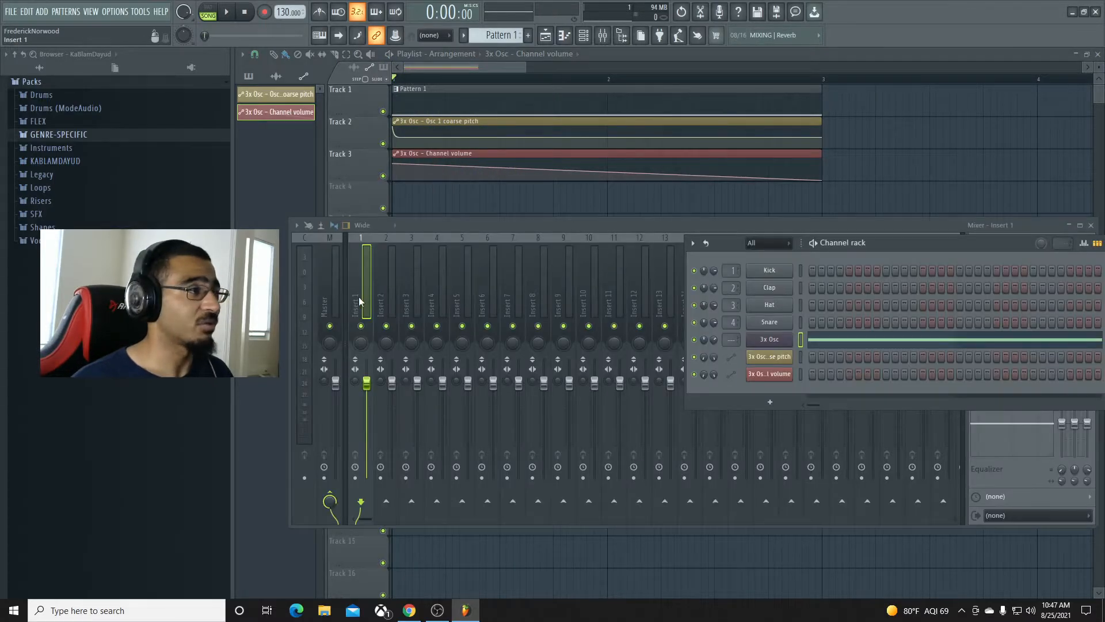
Route the 3x Osc to mixer Insert 1 and load Fruity WaveShaper into its first effect slot
{"action": "left_click", "coordinate": [359, 301]}
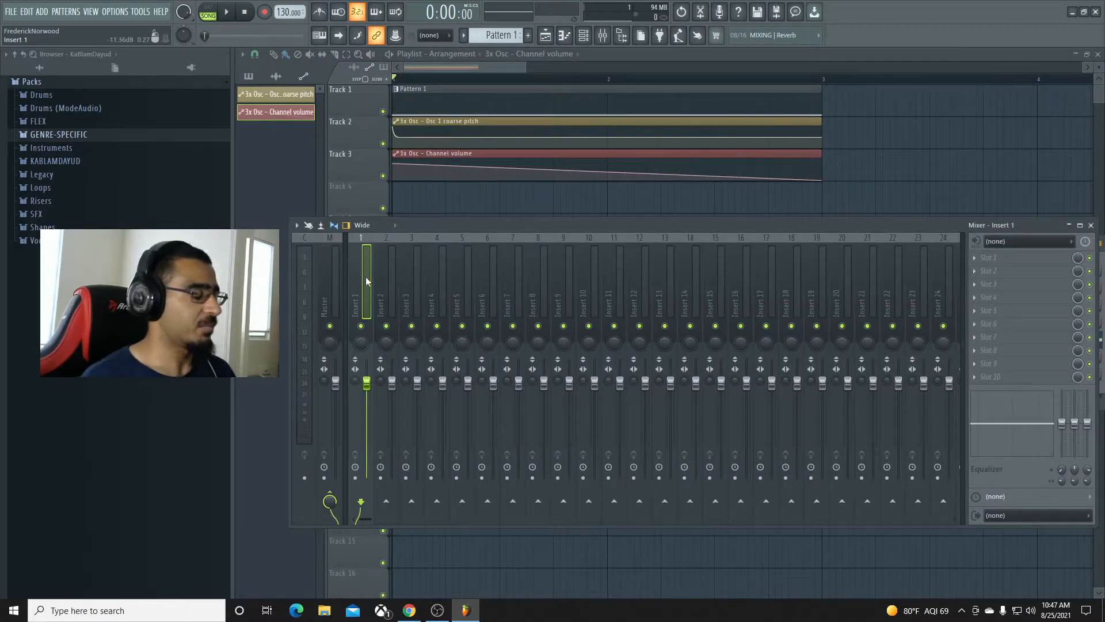
{"action": "key", "text": "ctrl+l"}
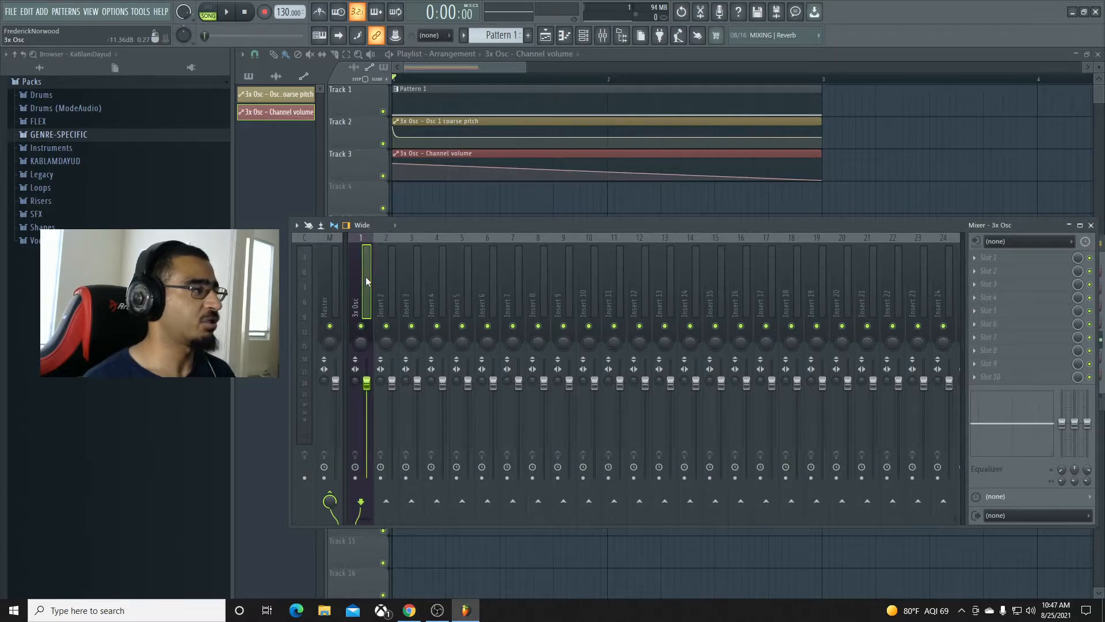
{"action": "left_click", "coordinate": [983, 263]}
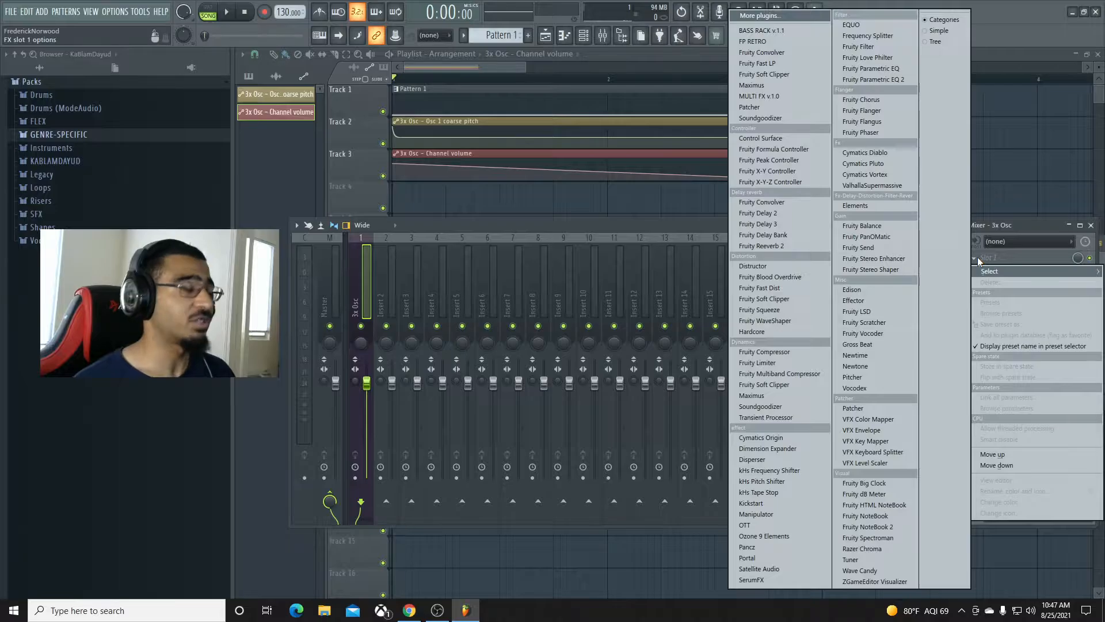
{"action": "left_click", "coordinate": [793, 19]}
{"action": "type", "text": "was"}
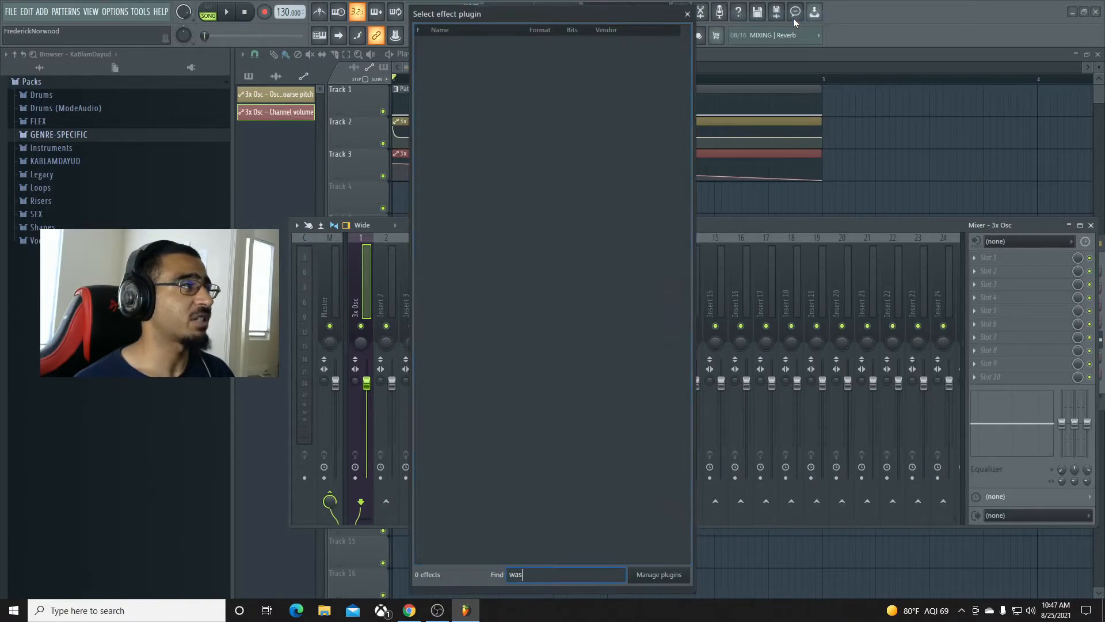
{"action": "key", "text": "BackSpace"}
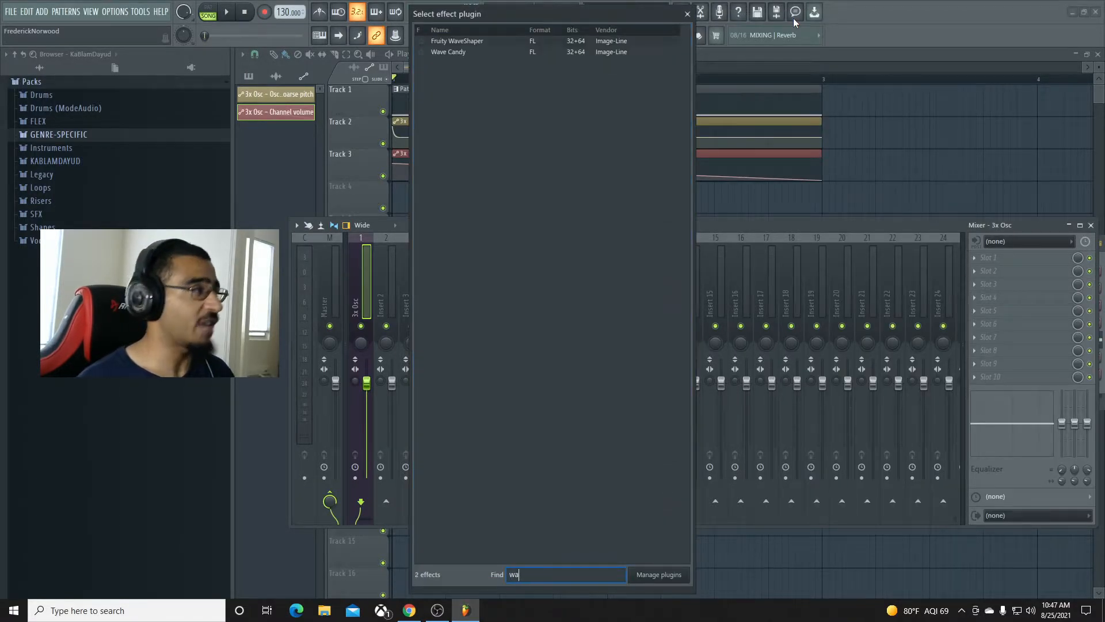
{"action": "double_click", "coordinate": [460, 41]}
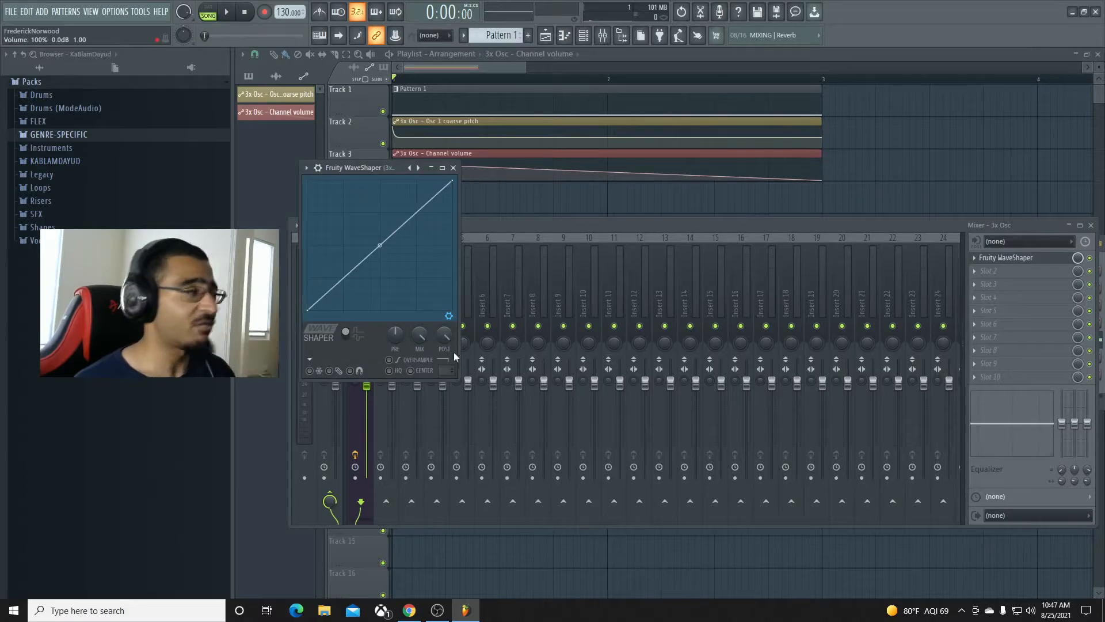
Bend the WaveShaper's line upward at its midpoint into a strongly convex curve while auditioning it
{"action": "left_click_drag", "start_coordinate": [379, 244], "coordinate": [379, 203]}
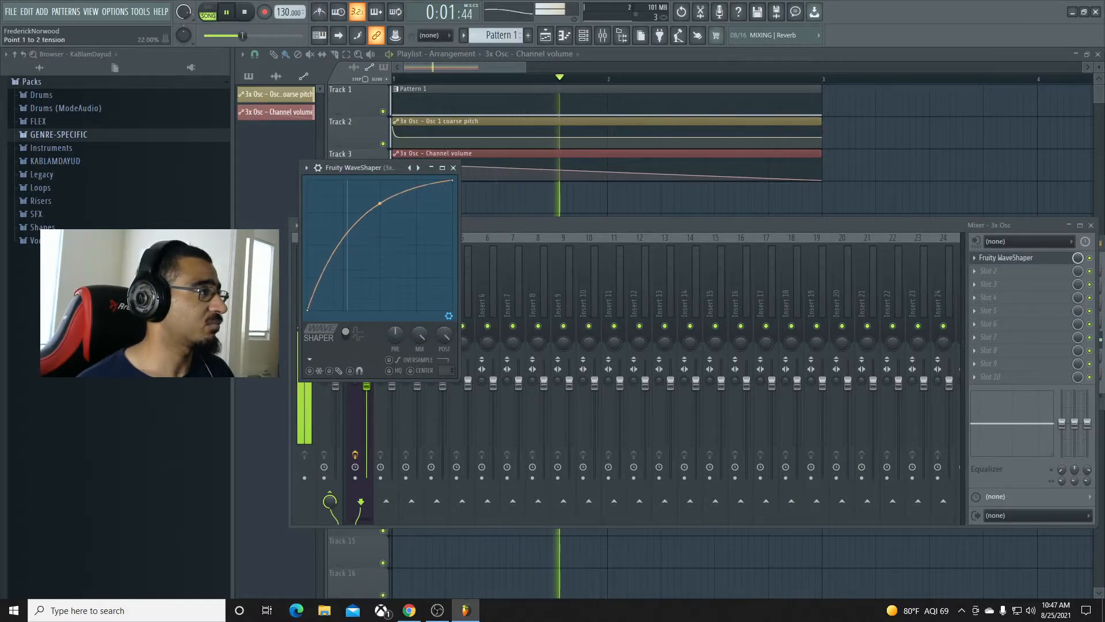
{"action": "key", "text": "space"}
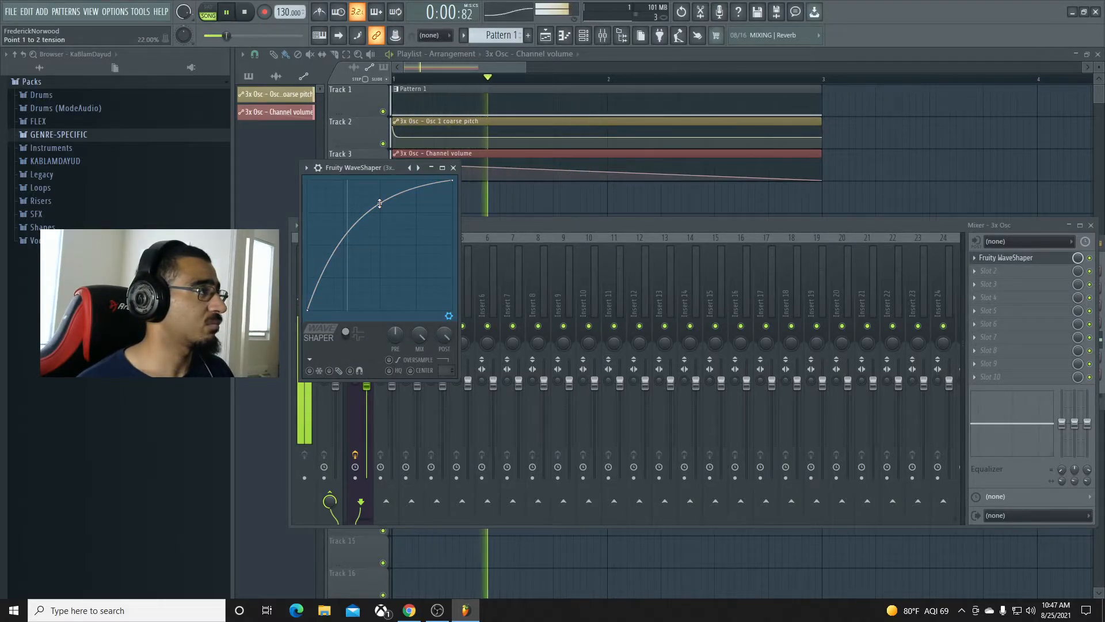
{"action": "left_click_drag", "start_coordinate": [380, 203], "coordinate": [379, 199]}
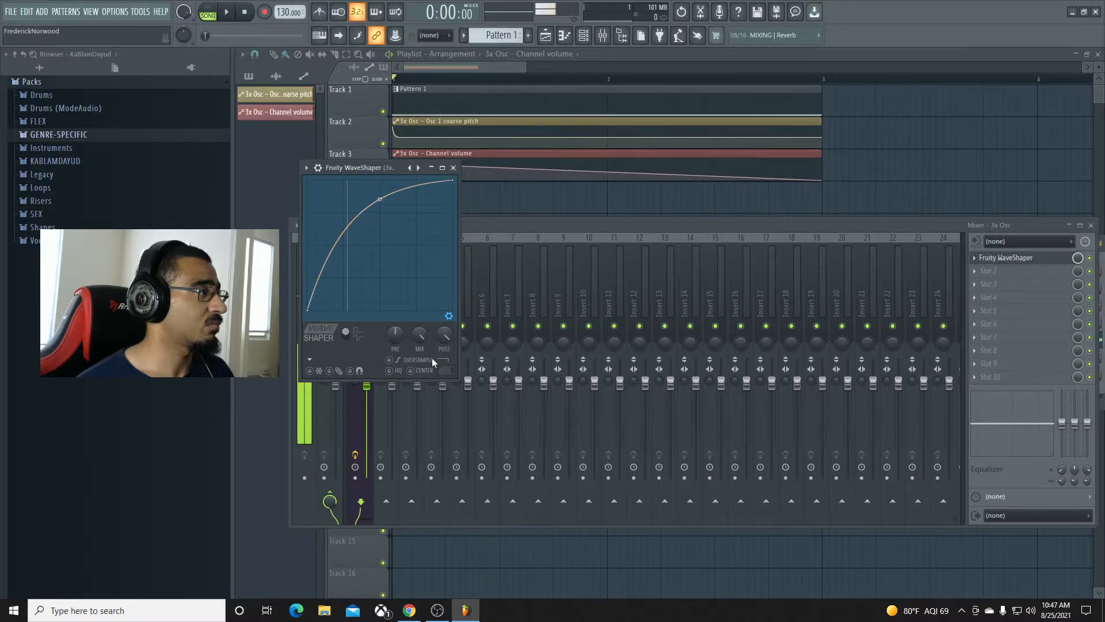
Raise the WaveShaper's pre amp to 153% while repeatedly auditioning the sound
{"action": "left_click_drag", "start_coordinate": [419, 335], "coordinate": [394, 350]}
{"action": "key", "text": "space"}
{"action": "key", "text": "space"}
{"action": "key", "text": "space"}
{"action": "key", "text": "space"}
{"action": "key", "text": "space"}
{"action": "key", "text": "space"}
{"action": "key", "text": "space"}
{"action": "key", "text": "space"}
{"action": "key", "text": "space"}
{"action": "key", "text": "space"}
{"action": "key", "text": "space"}
{"action": "key", "text": "space"}
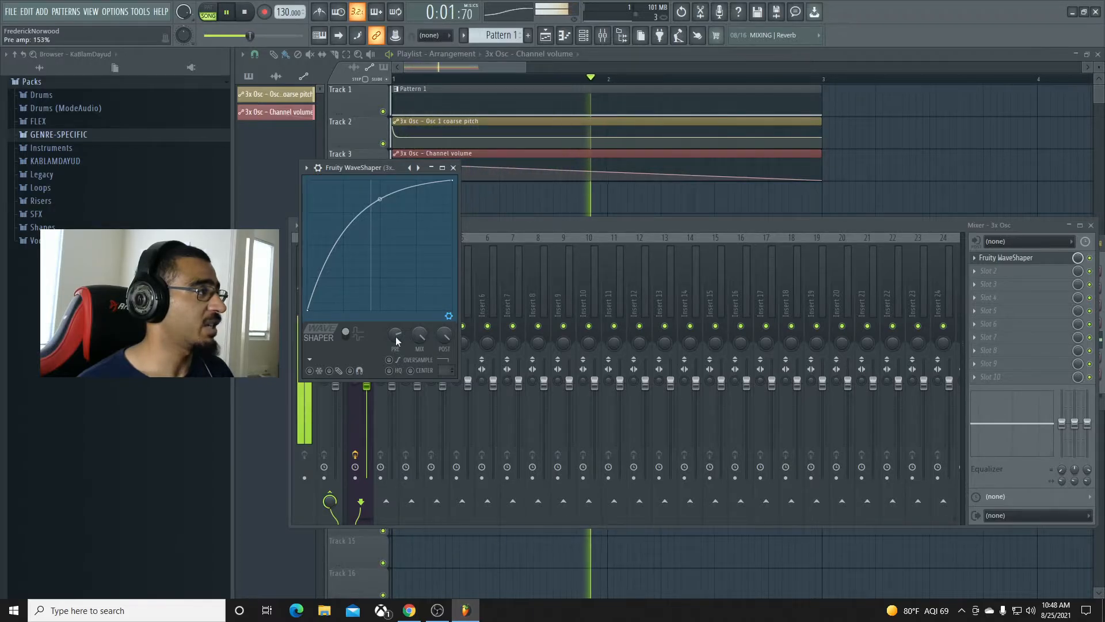
Toggle the WaveShaper's polarity mode, restore it, and audition the sound
{"action": "left_click", "coordinate": [346, 332]}
{"action": "left_click", "coordinate": [348, 333]}
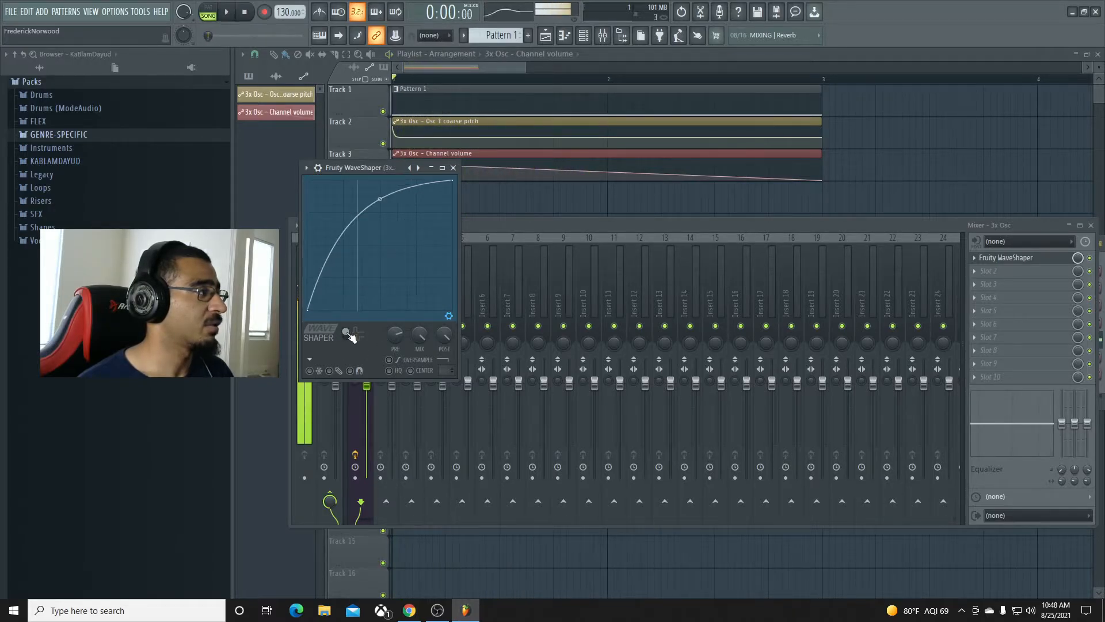
{"action": "key", "text": "space"}
{"action": "key", "text": "space"}
{"action": "key", "text": "space"}
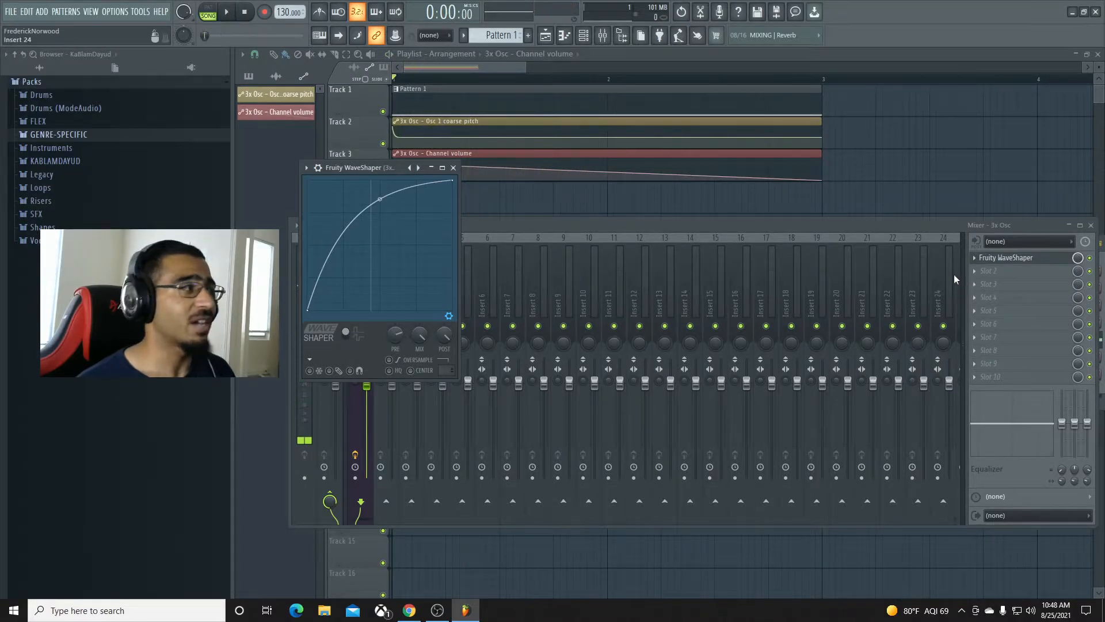
Load Fruity Fast Dist into the second effect slot of the 3x Osc mixer track
{"action": "left_click", "coordinate": [980, 272]}
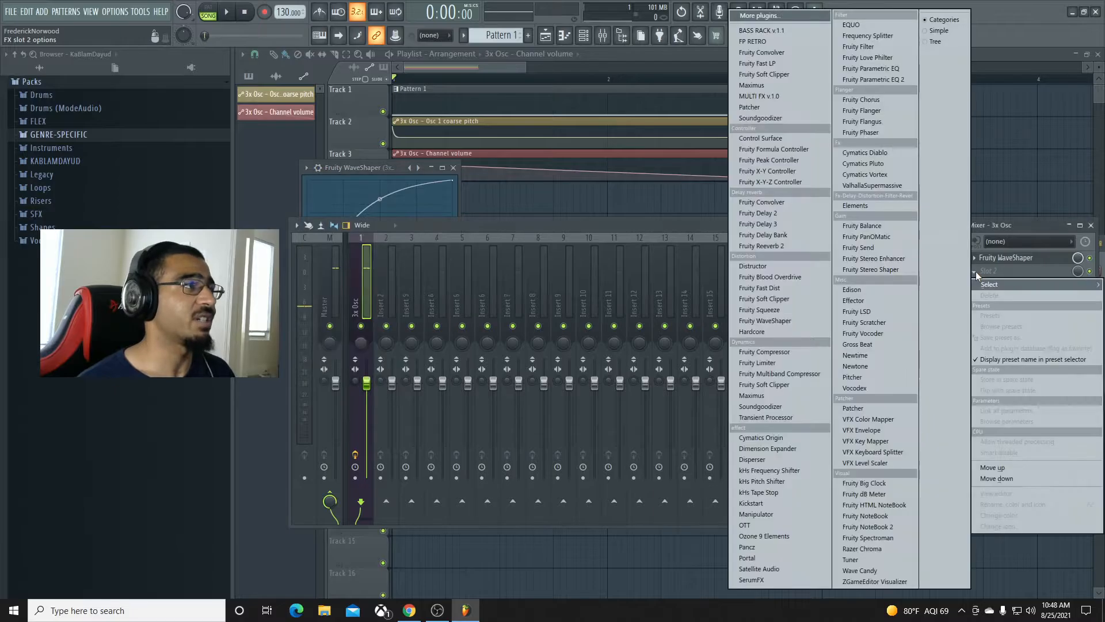
{"action": "left_click", "coordinate": [795, 17]}
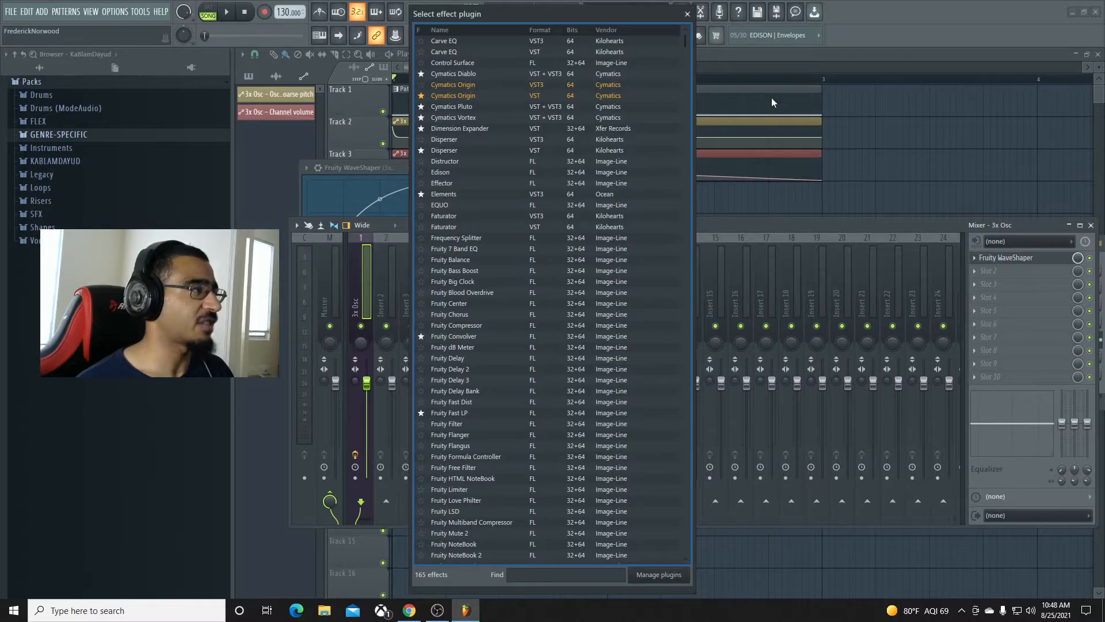
{"action": "type", "text": "fas"}
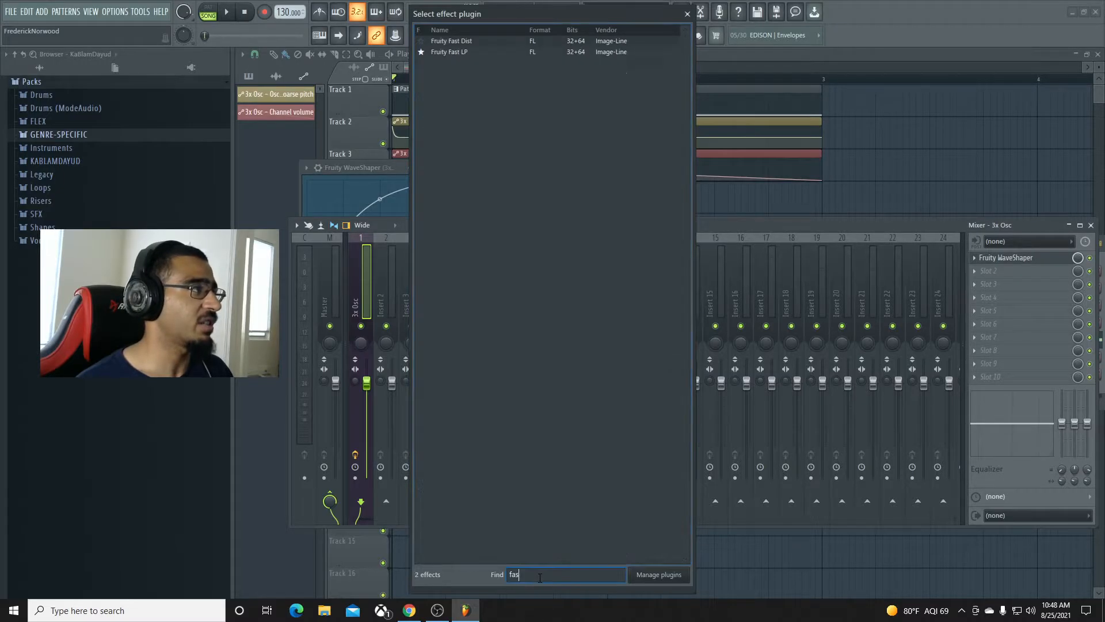
{"action": "double_click", "coordinate": [451, 41]}
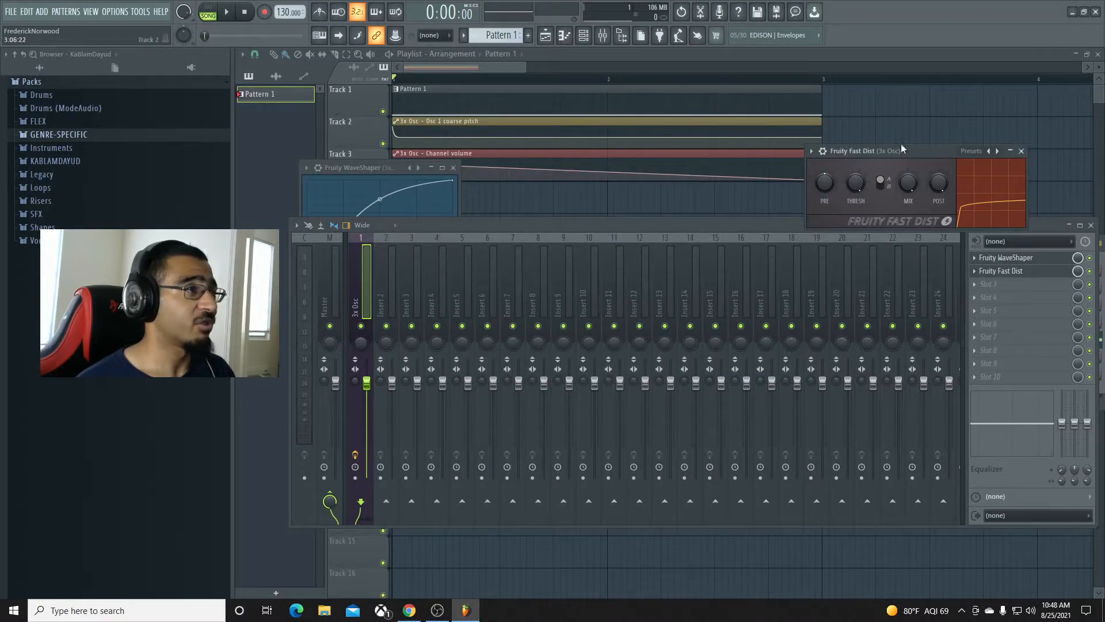
Audition the sound through Fruity Fast Dist and apply its warmth preset
{"action": "key", "text": "space"}
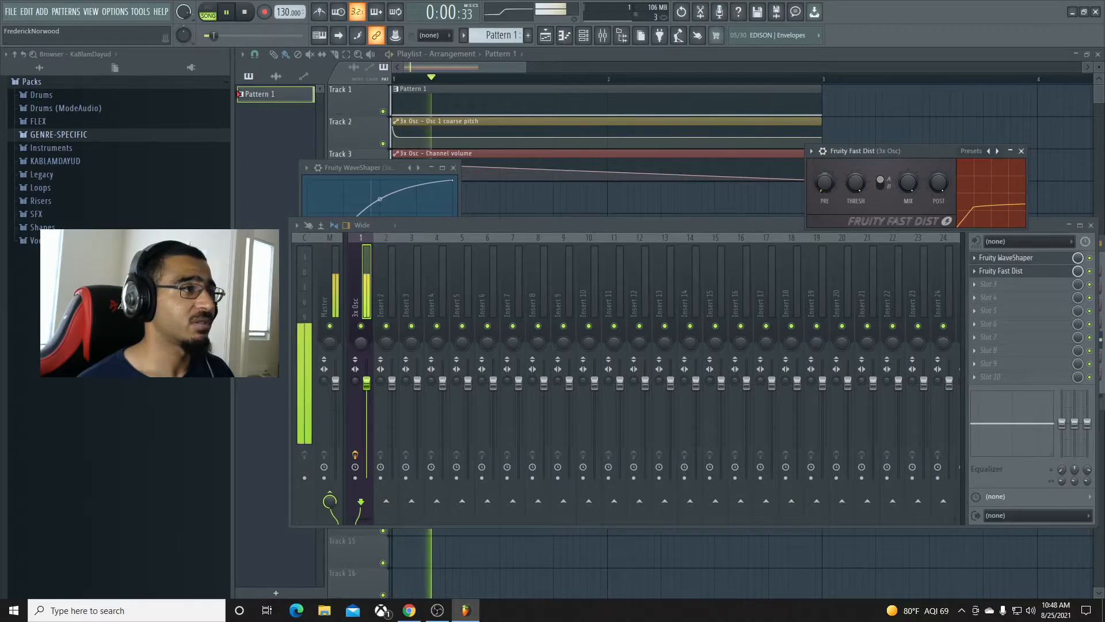
{"action": "key", "text": "space"}
{"action": "key", "text": "space"}
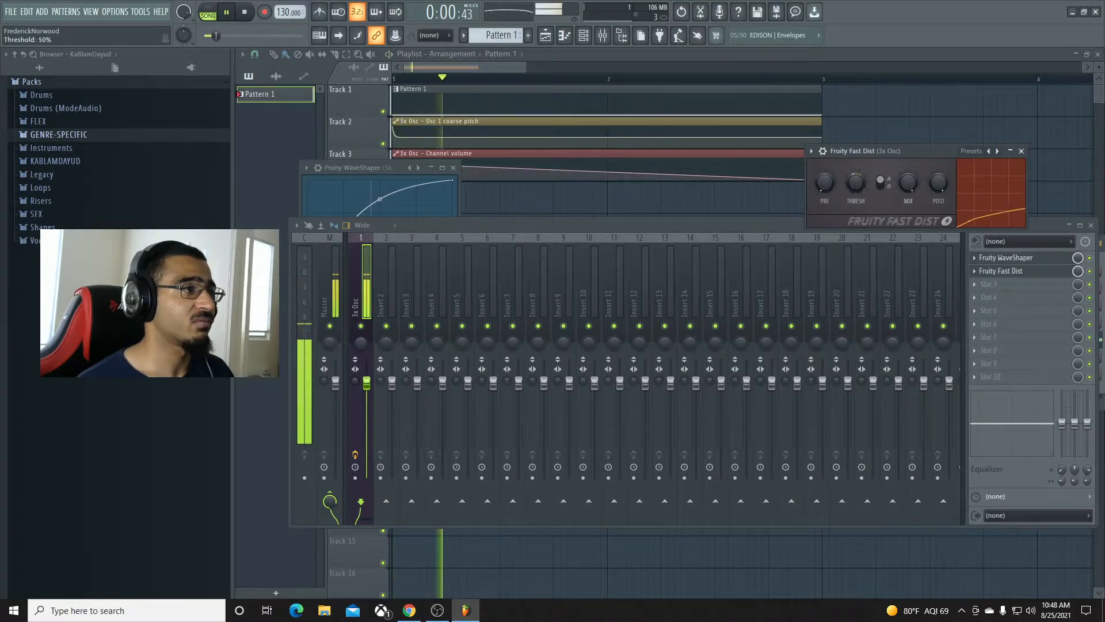
{"action": "key", "text": "space"}
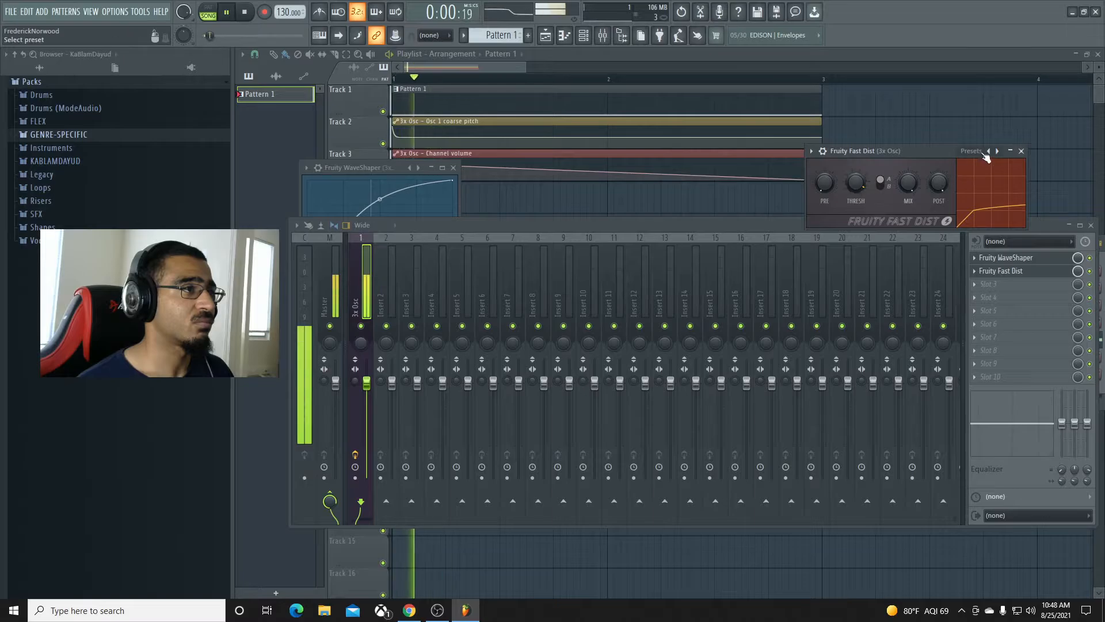
{"action": "left_click", "coordinate": [978, 150]}
{"action": "left_click", "coordinate": [1002, 235]}
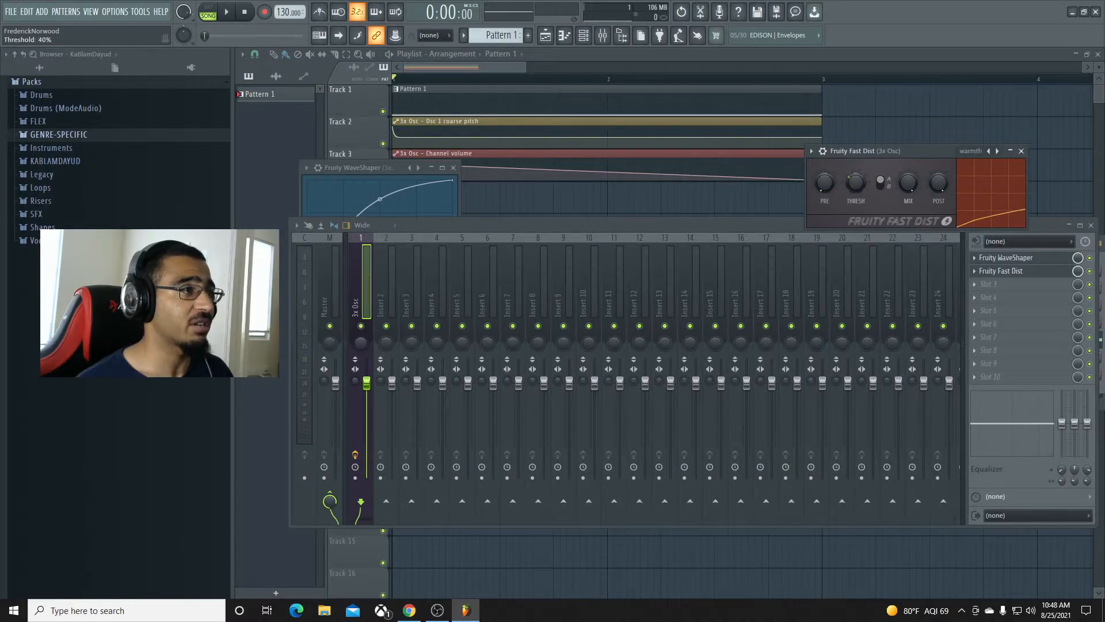
Adjust the Fast Dist threshold during playback and audition the distorted sound again
{"action": "key", "text": "space"}
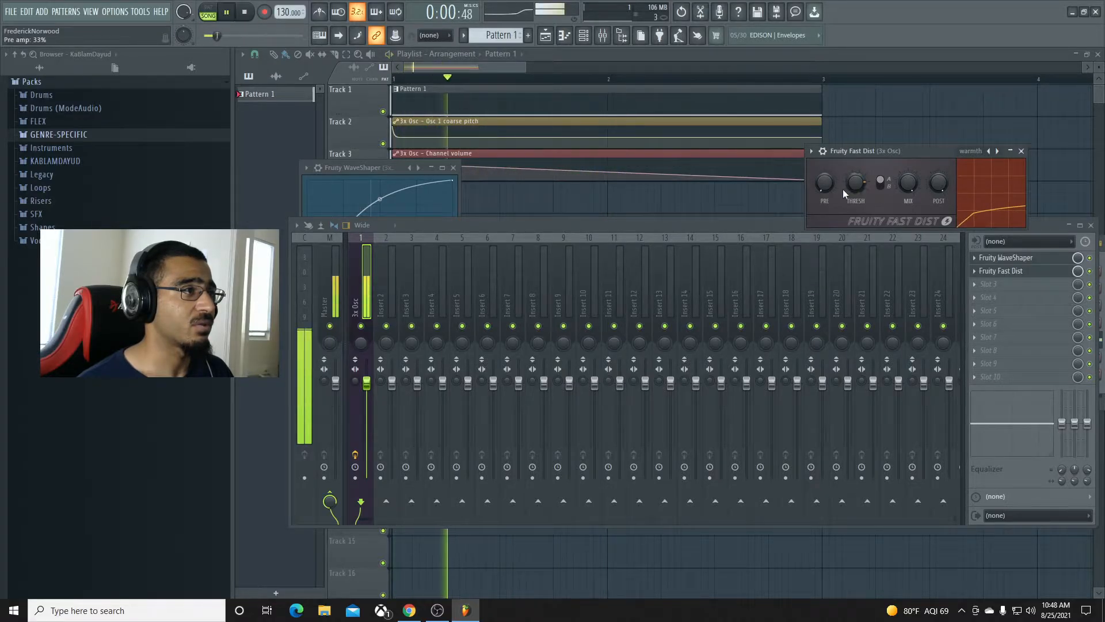
{"action": "left_click_drag", "start_coordinate": [856, 183], "coordinate": [825, 174]}
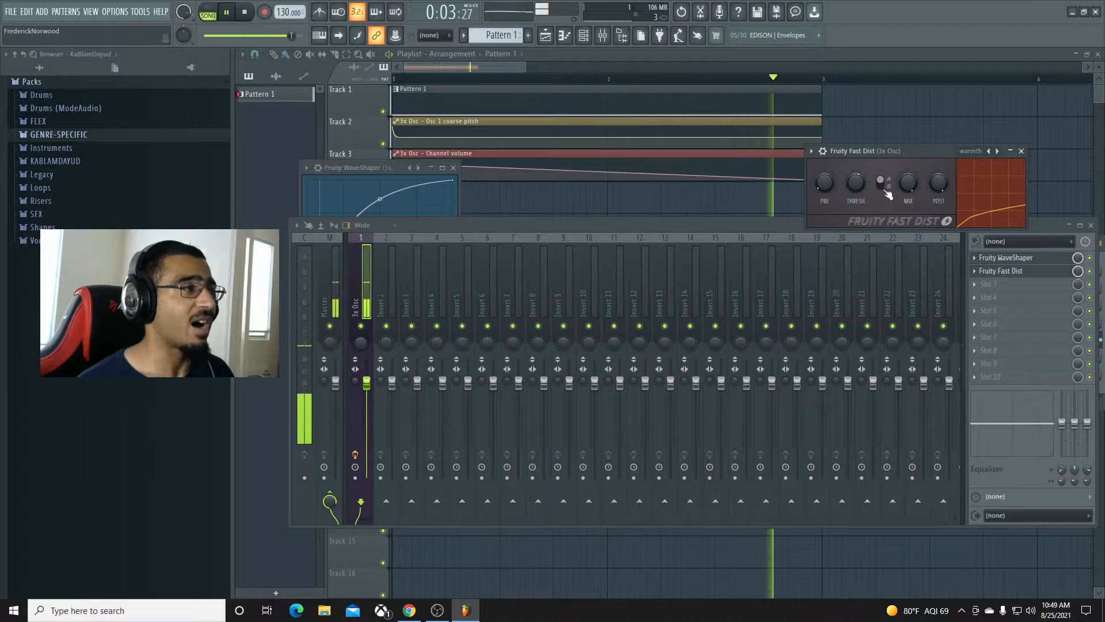
{"action": "key", "text": "space"}
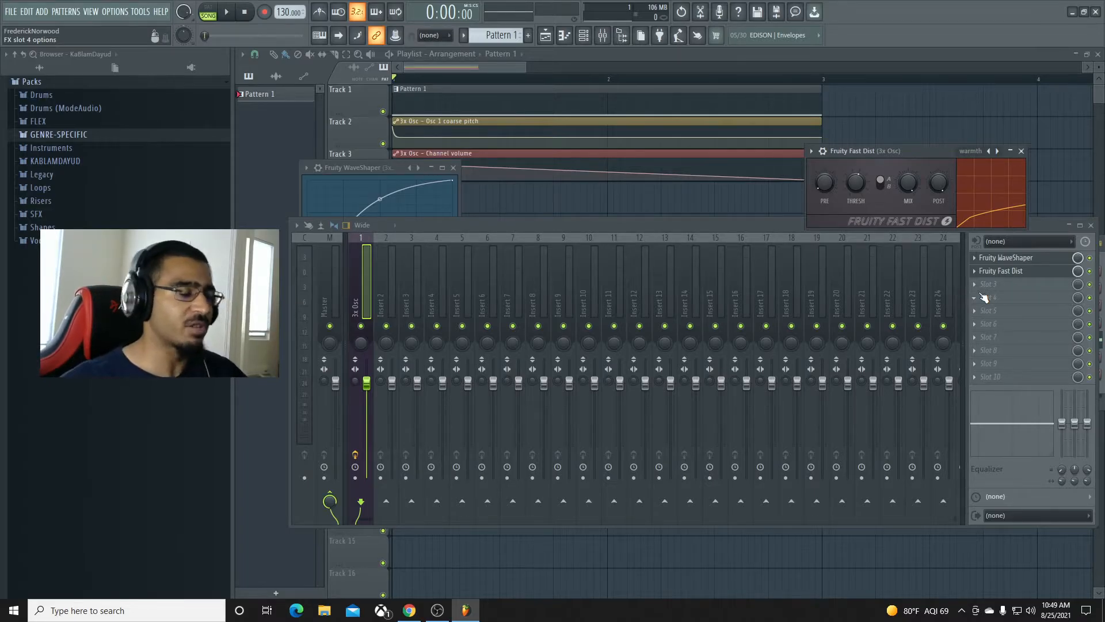
{"action": "key", "text": "space"}
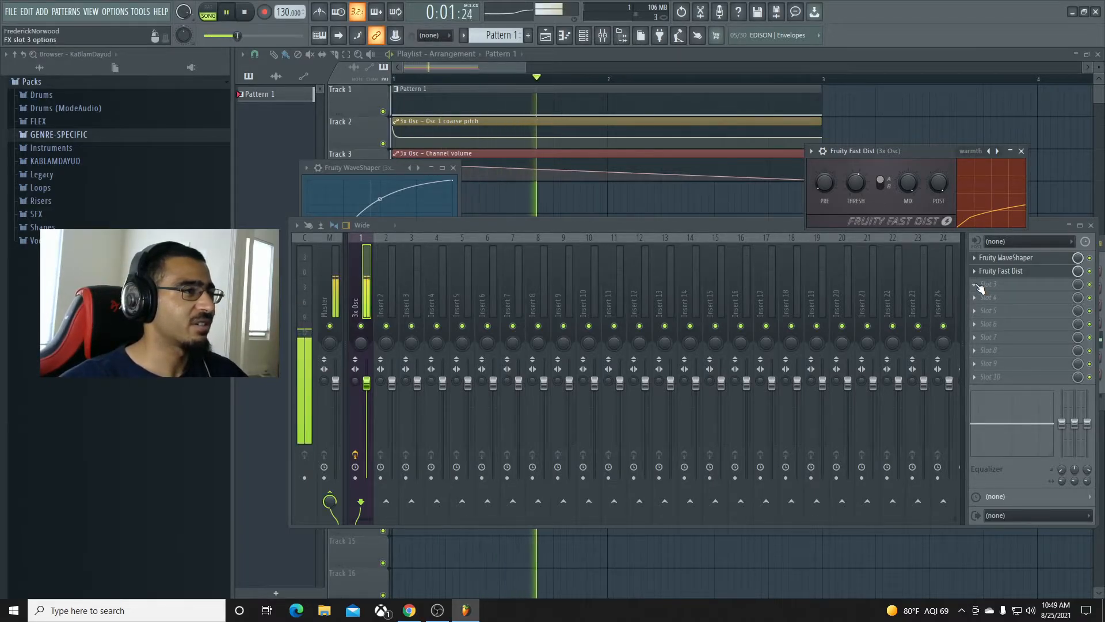
{"action": "key", "text": "space"}
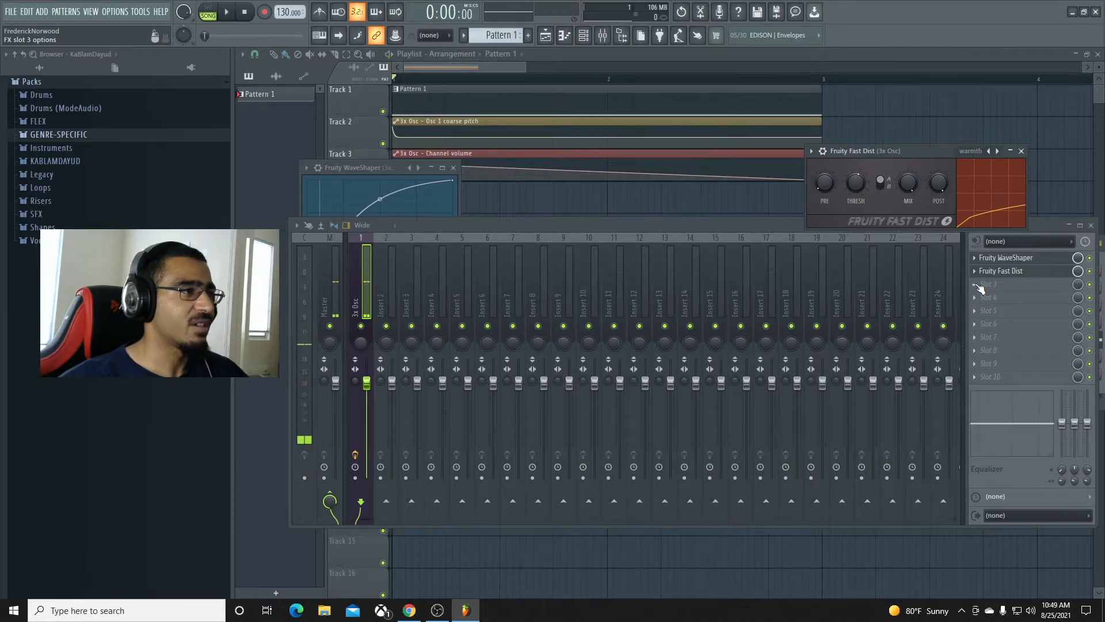
Load Fruity Parametric EQ 2 into the third effect slot and make band 7 a low-pass filter with 57% bandwidth
{"action": "left_click", "coordinate": [979, 285]}
{"action": "left_click", "coordinate": [866, 57]}
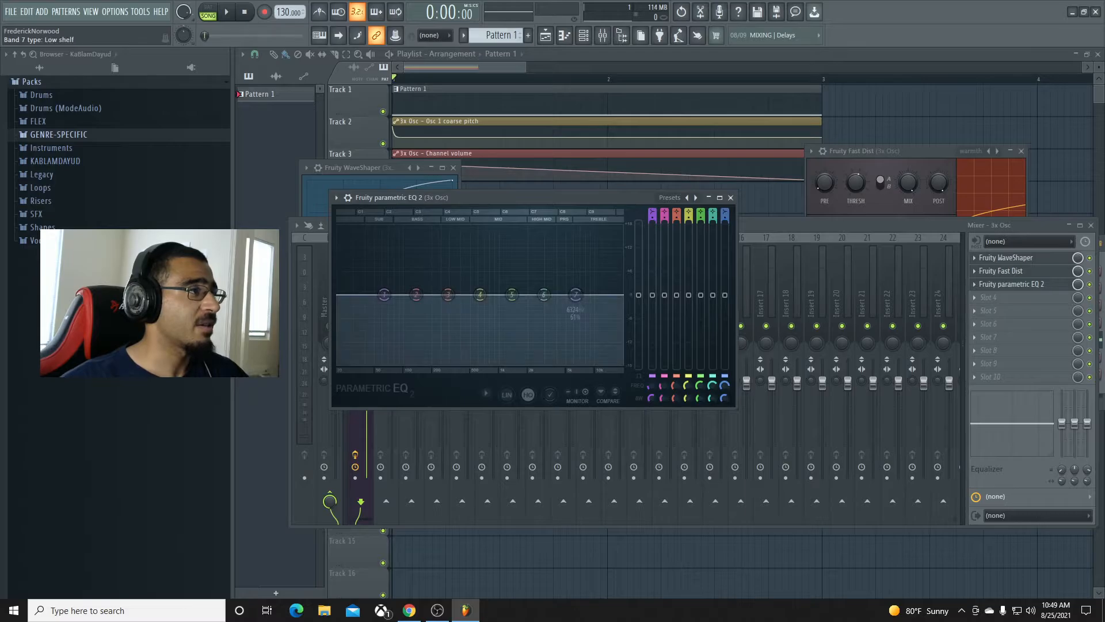
{"action": "left_click_drag", "start_coordinate": [724, 215], "coordinate": [726, 206]}
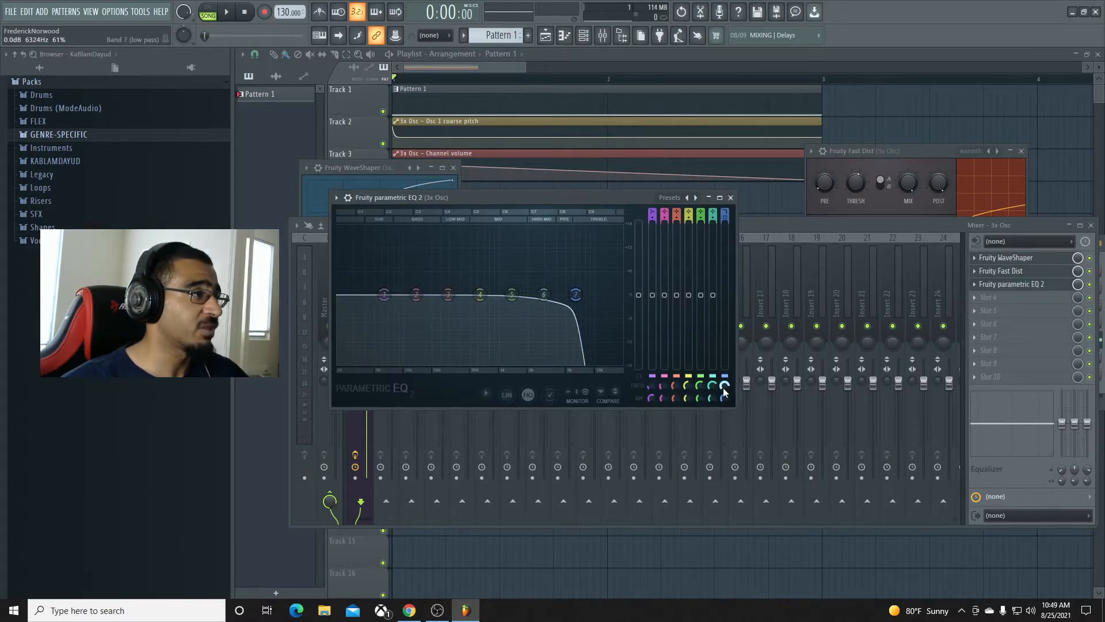
{"action": "left_click_drag", "start_coordinate": [723, 388], "coordinate": [723, 402]}
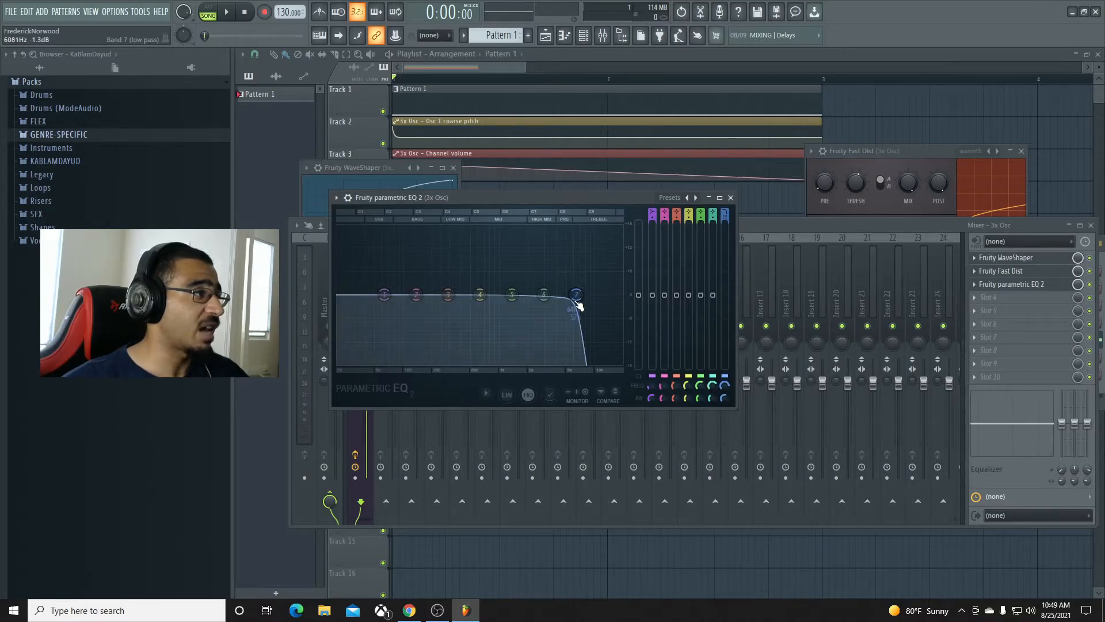
{"action": "key", "text": "space"}
{"action": "key", "text": "space"}
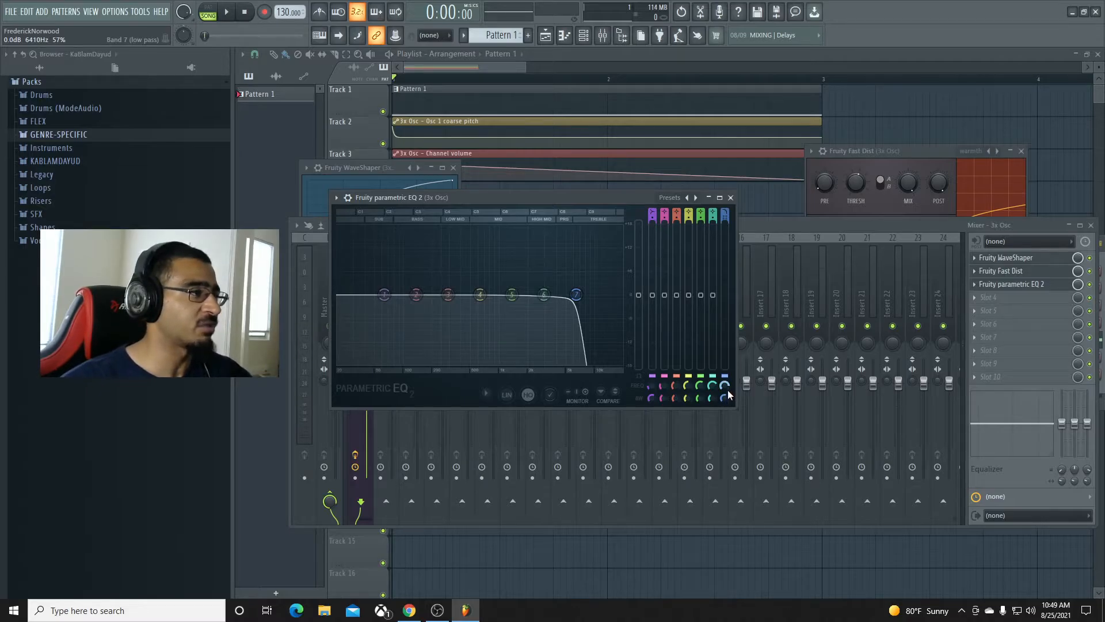
Lower the band 7 low-pass cutoff to 1544 Hz during playback and audition the filtered sound
{"action": "key", "text": "space"}
{"action": "left_click_drag", "start_coordinate": [726, 388], "coordinate": [726, 422]}
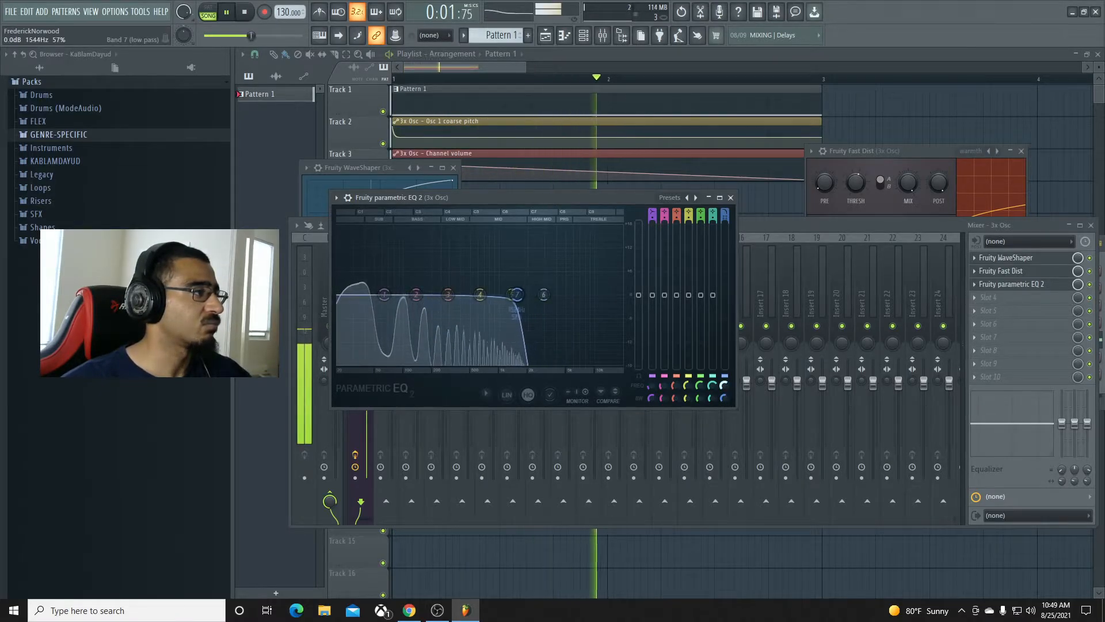
{"action": "key", "text": "space"}
{"action": "key", "text": "space"}
{"action": "key", "text": "space"}
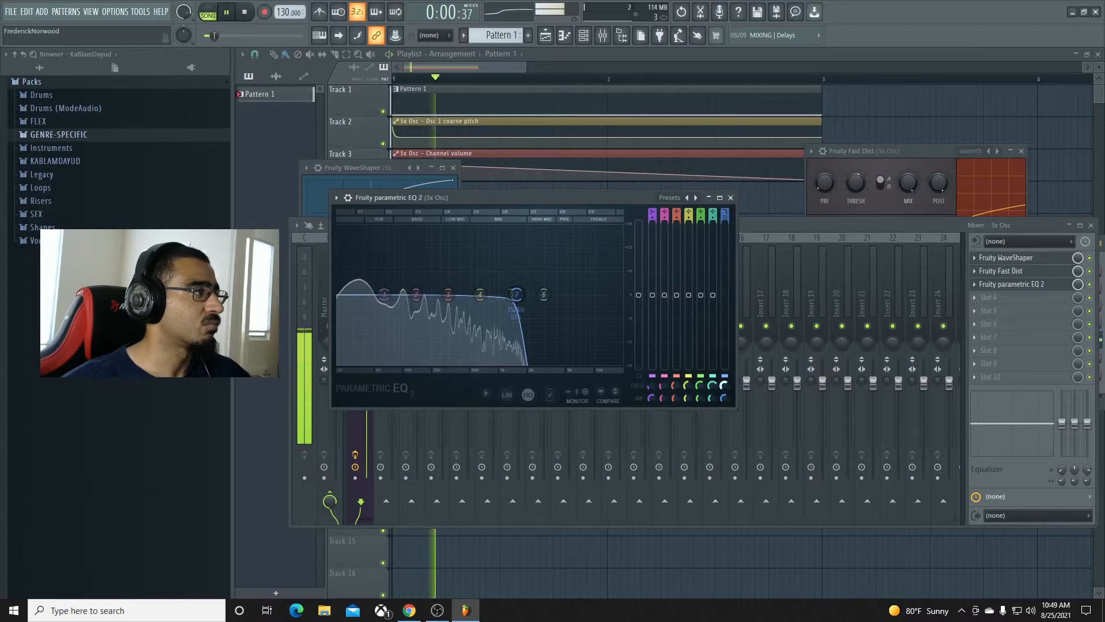
Create an automation clip for the Parametric EQ 2 band 7 frequency and bring the playlist to the front
{"action": "right_click", "coordinate": [724, 385]}
{"action": "left_click", "coordinate": [764, 461]}
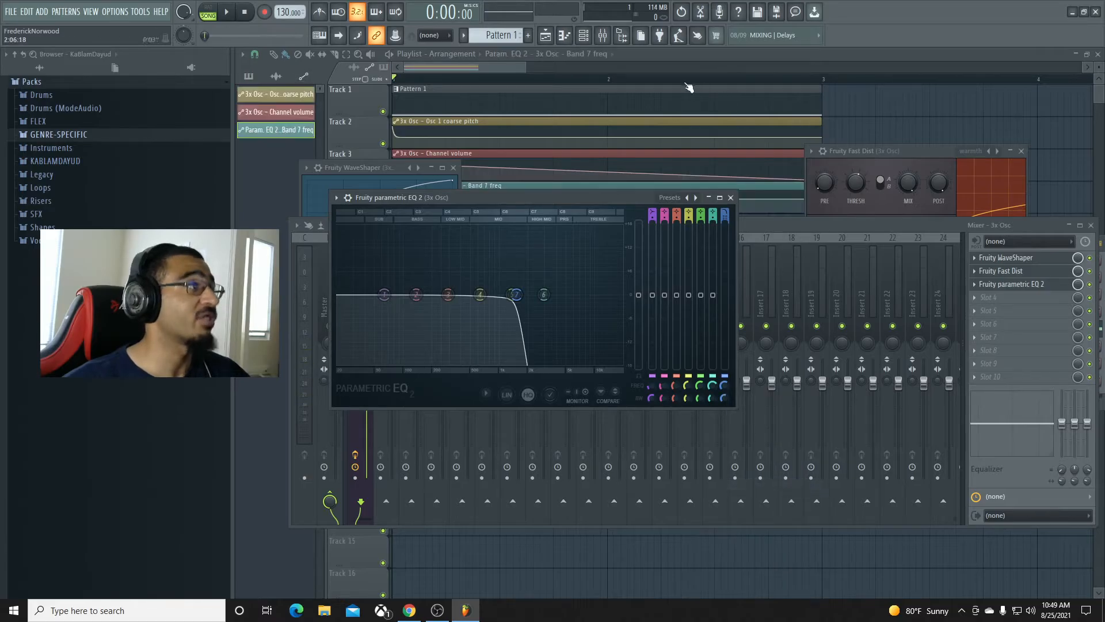
{"action": "left_click", "coordinate": [465, 65]}
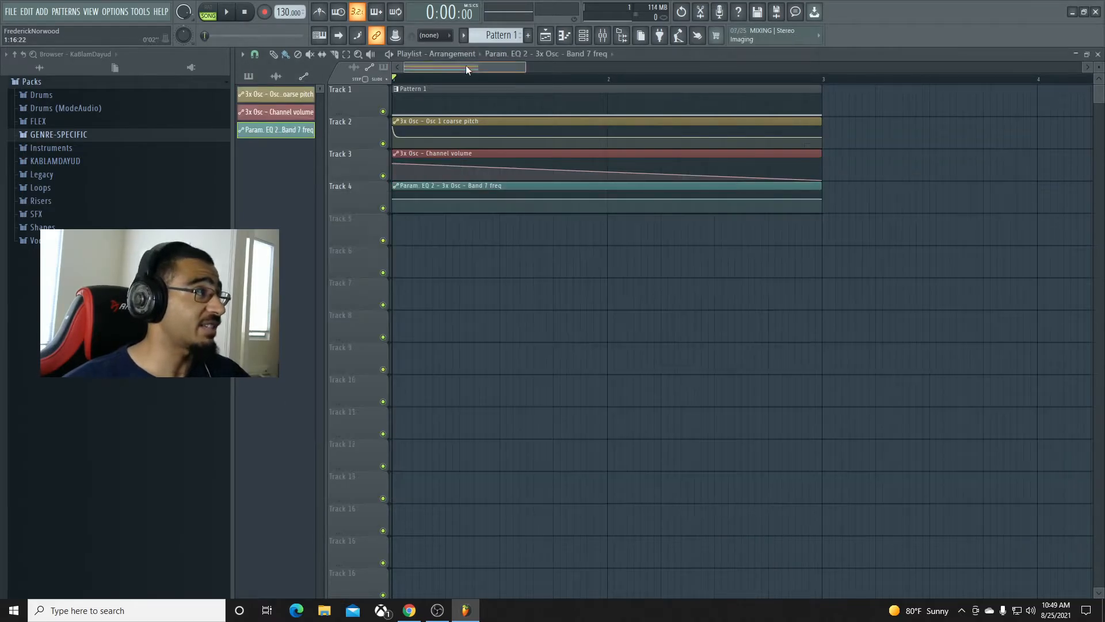
Copy the end point's value in the Band 7 freq automation clip and raise its start point to 100%
{"action": "right_click", "coordinate": [821, 199]}
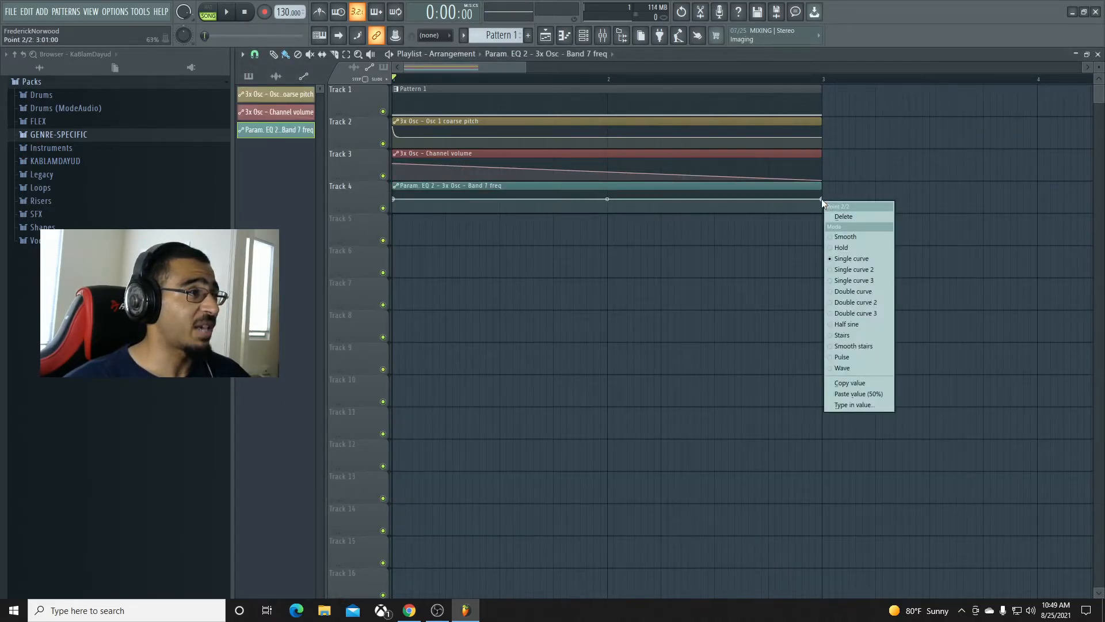
{"action": "left_click", "coordinate": [869, 383]}
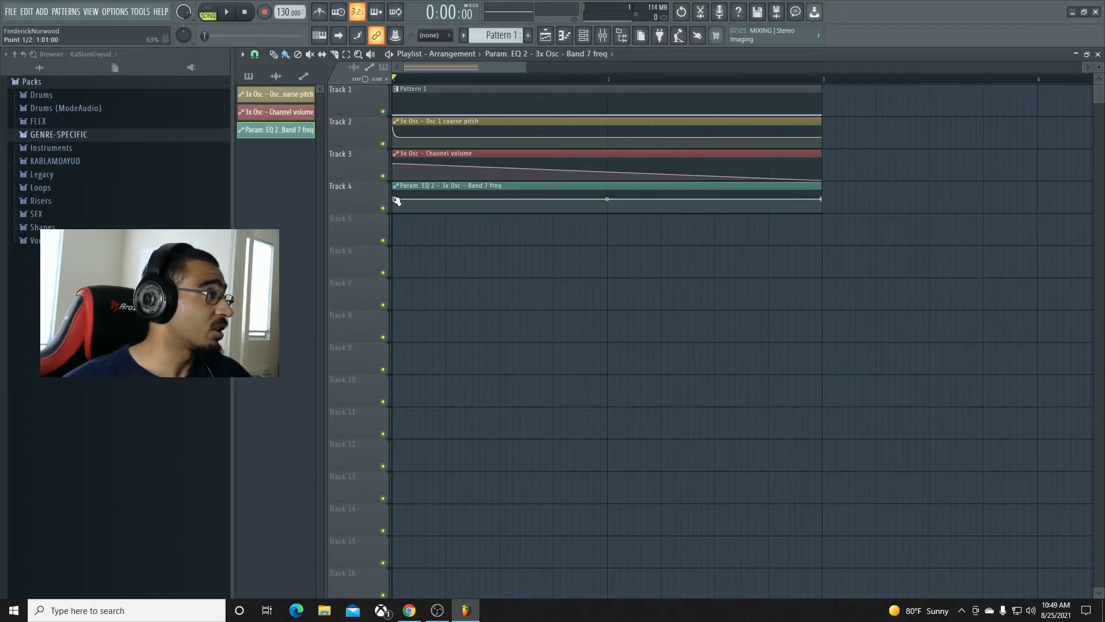
{"action": "left_click_drag", "start_coordinate": [396, 200], "coordinate": [395, 194]}
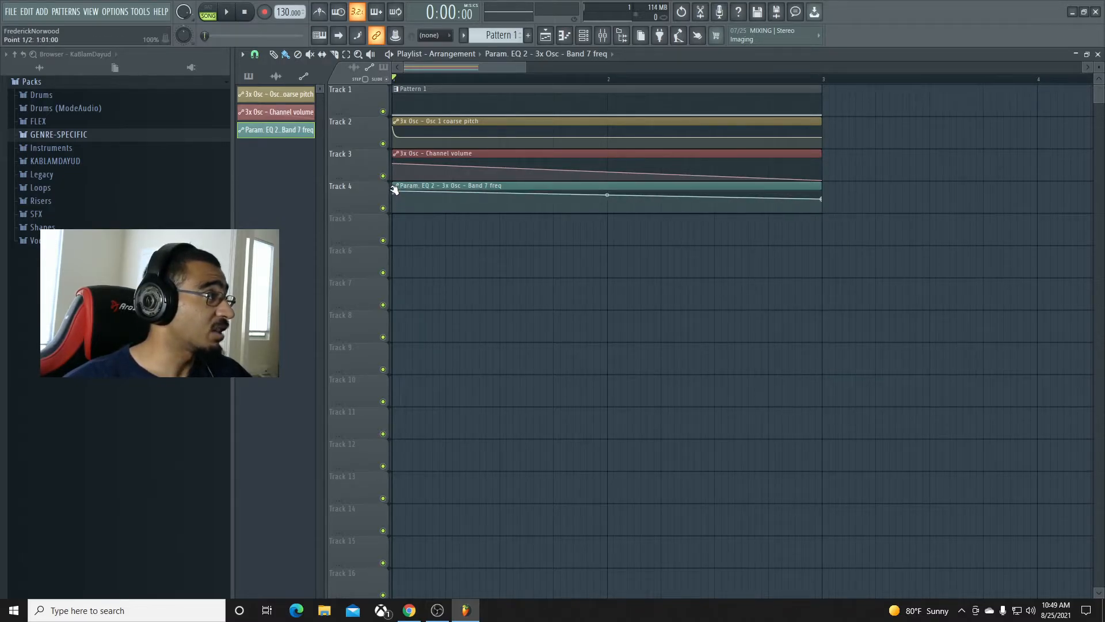
Copy the state of the Osc 1 coarse pitch automation and paste it into the Band 7 freq automation clip
{"action": "right_click", "coordinate": [396, 127]}
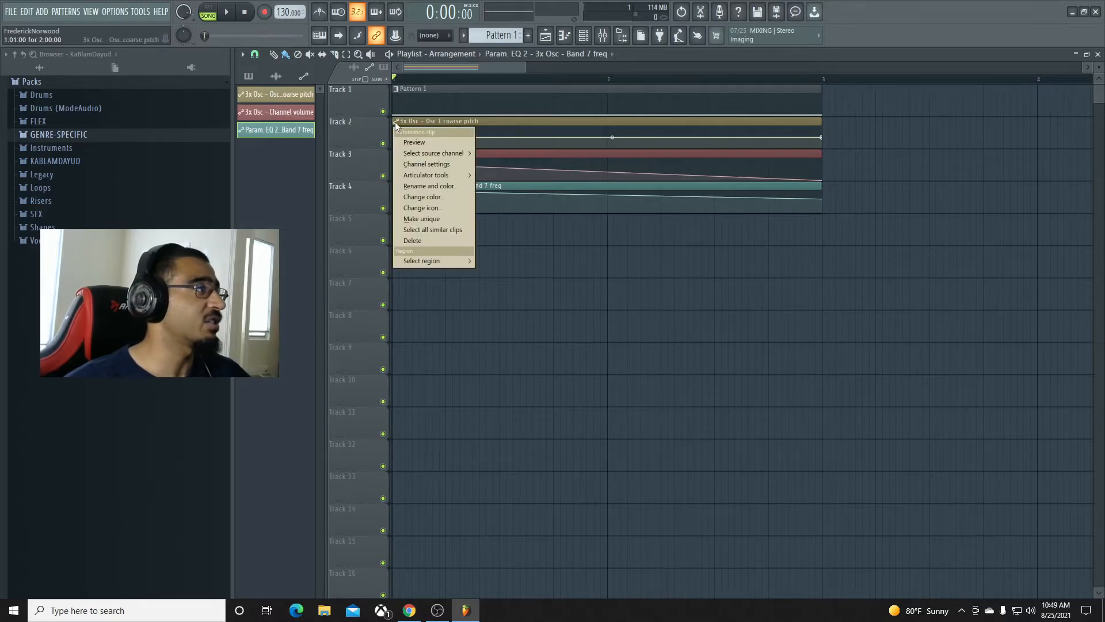
{"action": "mouse_move", "coordinate": [415, 176]}
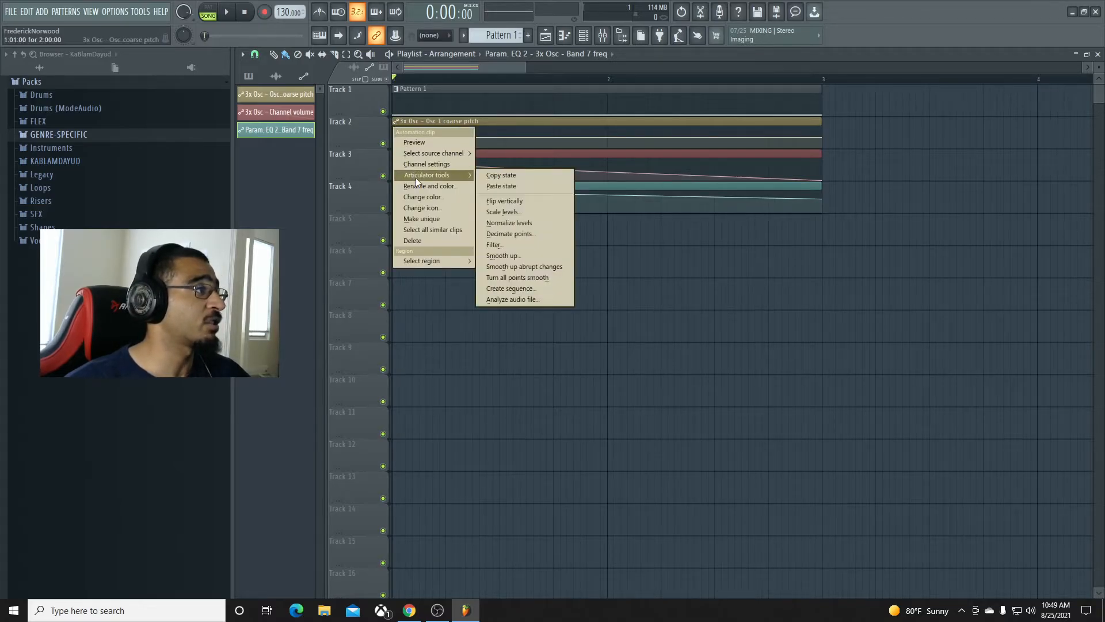
{"action": "left_click", "coordinate": [509, 175]}
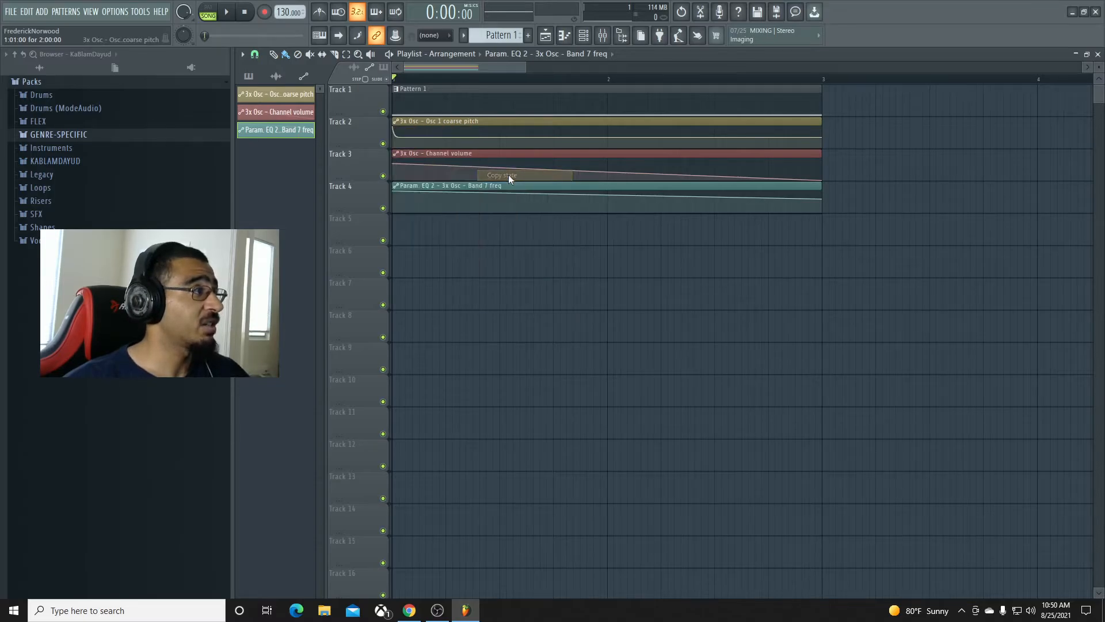
{"action": "right_click", "coordinate": [395, 187]}
{"action": "mouse_move", "coordinate": [428, 239]}
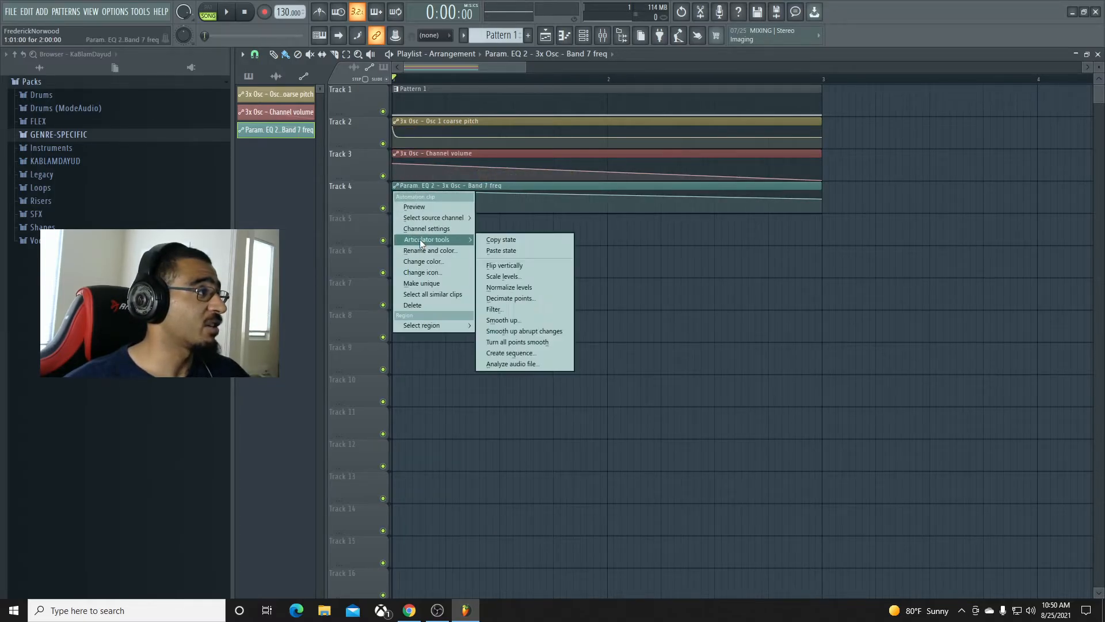
{"action": "left_click", "coordinate": [505, 251]}
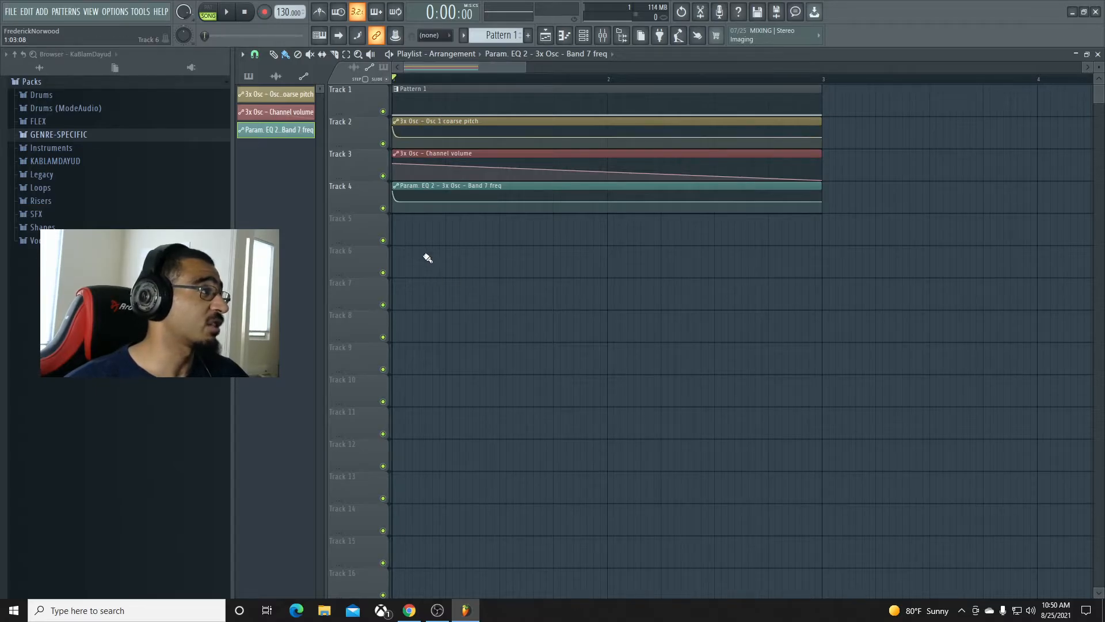
Paste the copied 63% value onto the points of the Band 7 freq clip's flat section, including its end point
{"action": "right_click", "coordinate": [822, 201]}
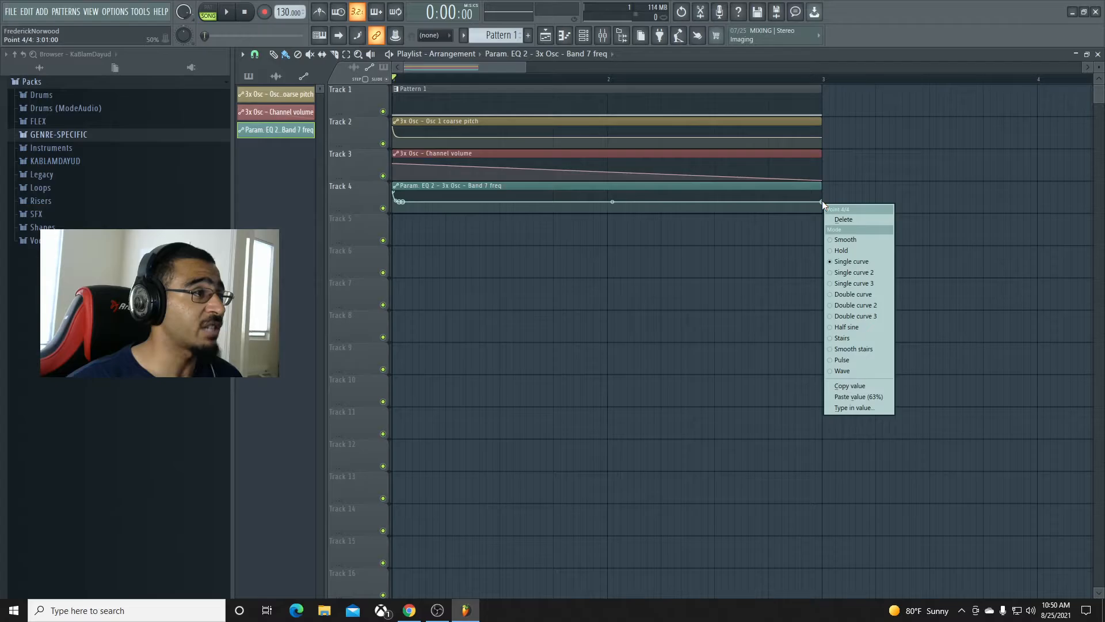
{"action": "left_click", "coordinate": [876, 396]}
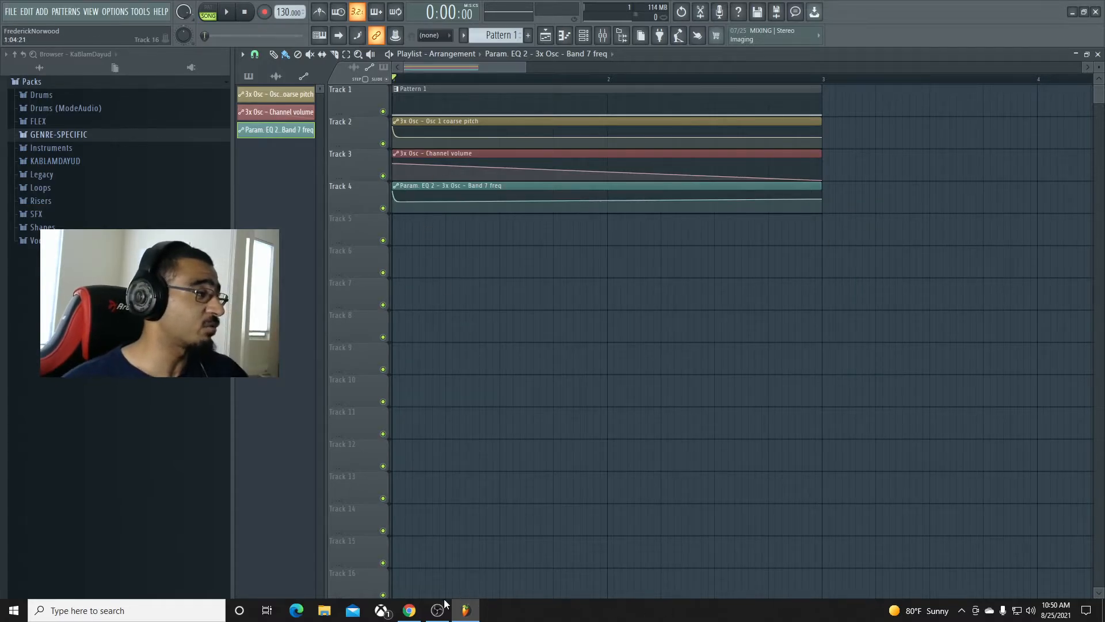
{"action": "mouse_move", "coordinate": [436, 615]}
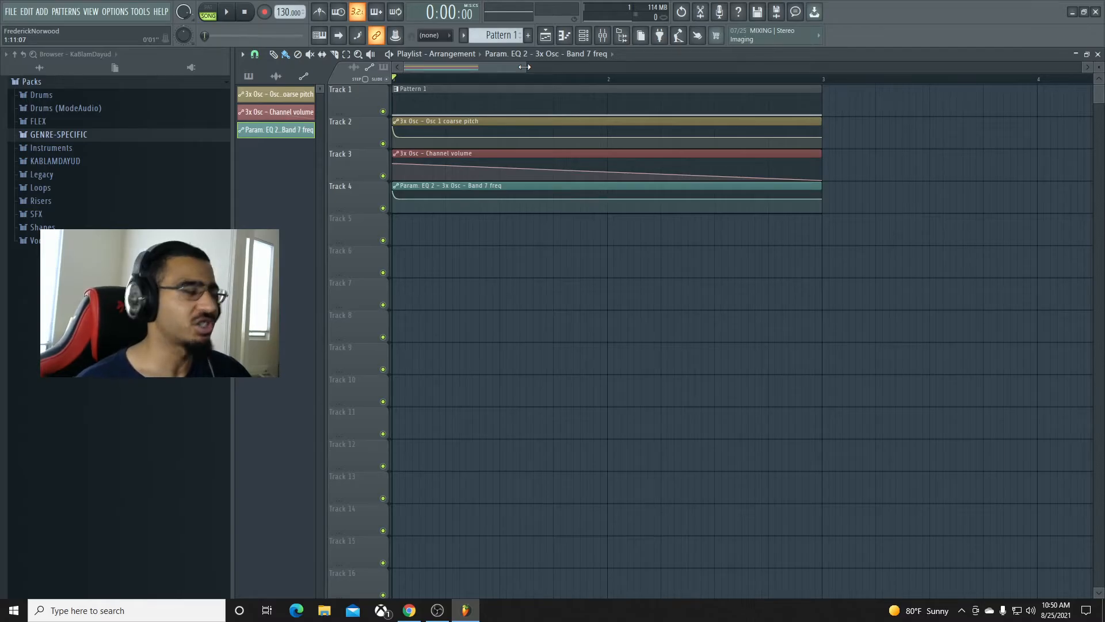
Play the arrangement from the start several times to audition the sound with the filter automation
{"action": "key", "text": "space"}
{"action": "left_click_drag", "start_coordinate": [524, 67], "coordinate": [650, 67]}
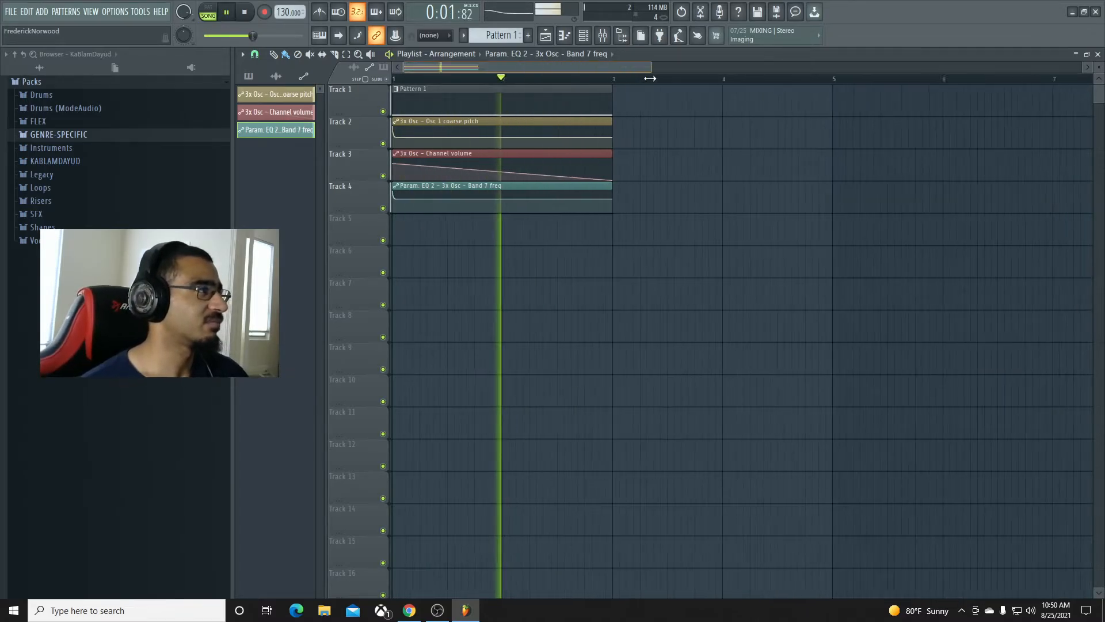
{"action": "key", "text": "space"}
{"action": "key", "text": "space"}
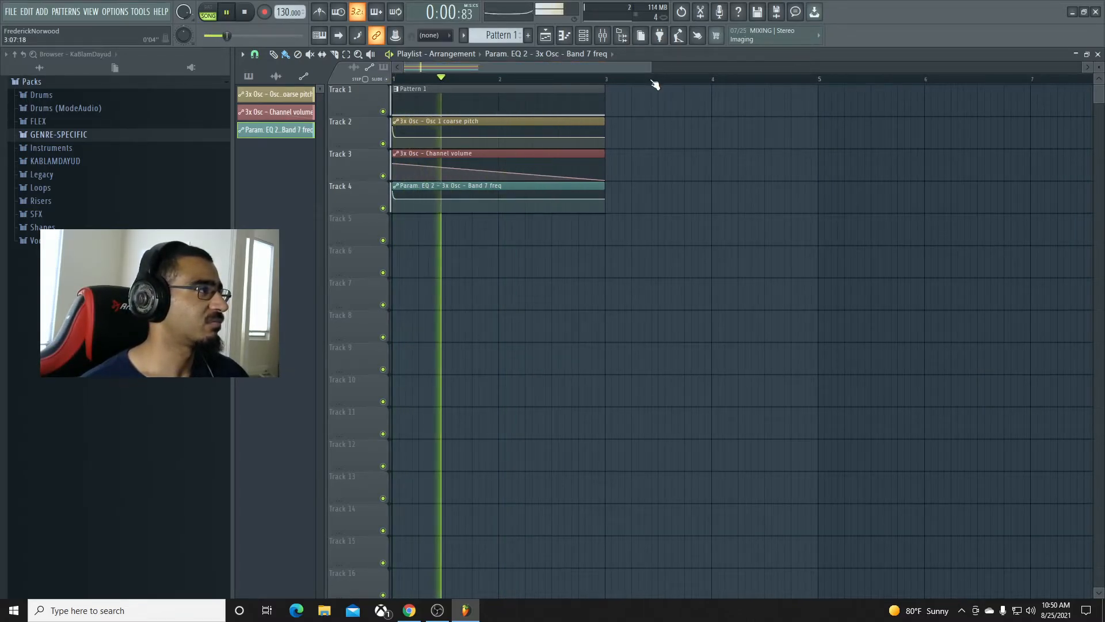
{"action": "key", "text": "space"}
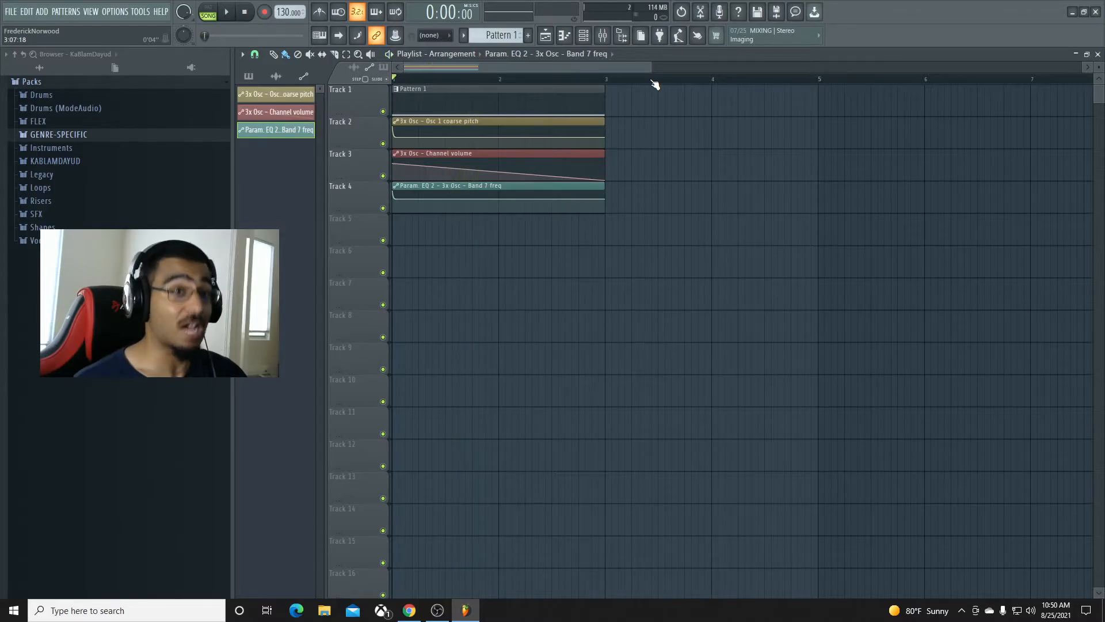
{"action": "key", "text": "space"}
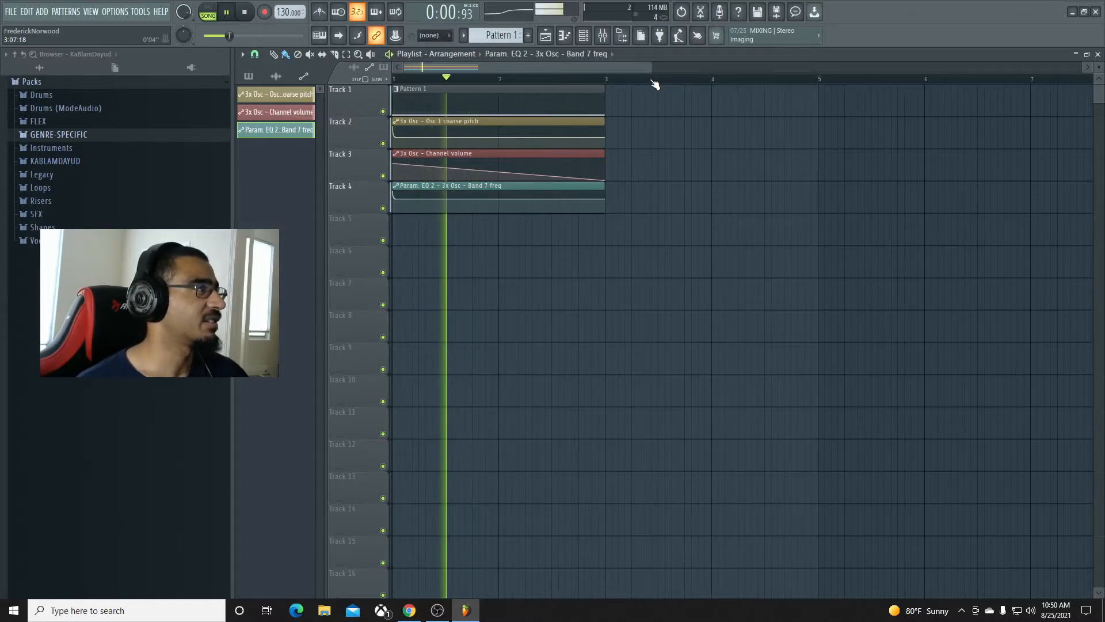
{"action": "key", "text": "space"}
{"action": "key", "text": "space"}
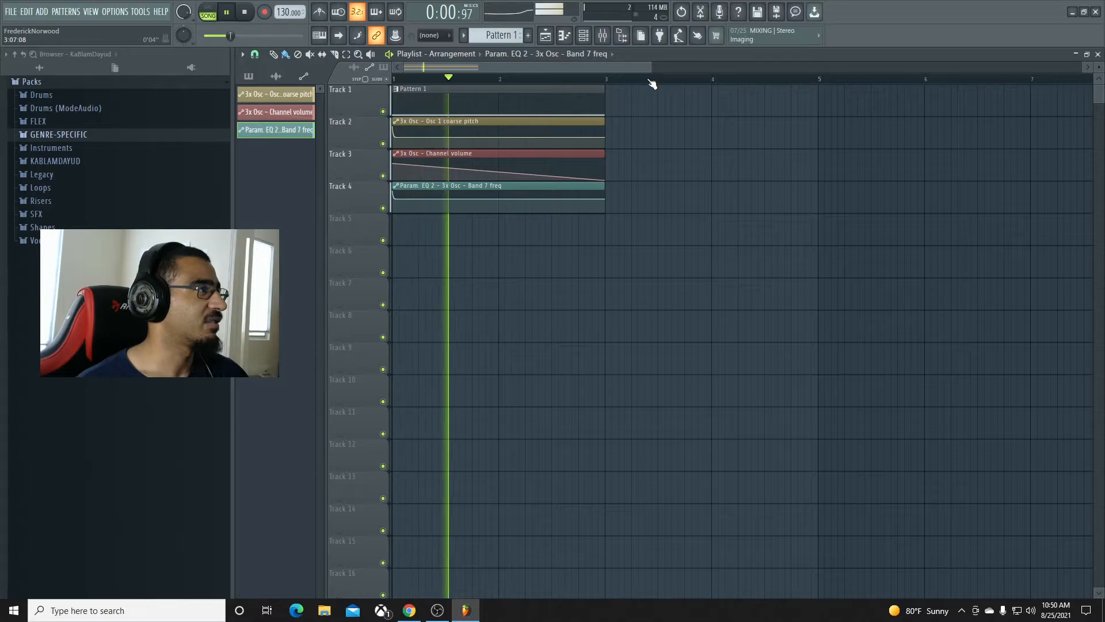
{"action": "key", "text": "space"}
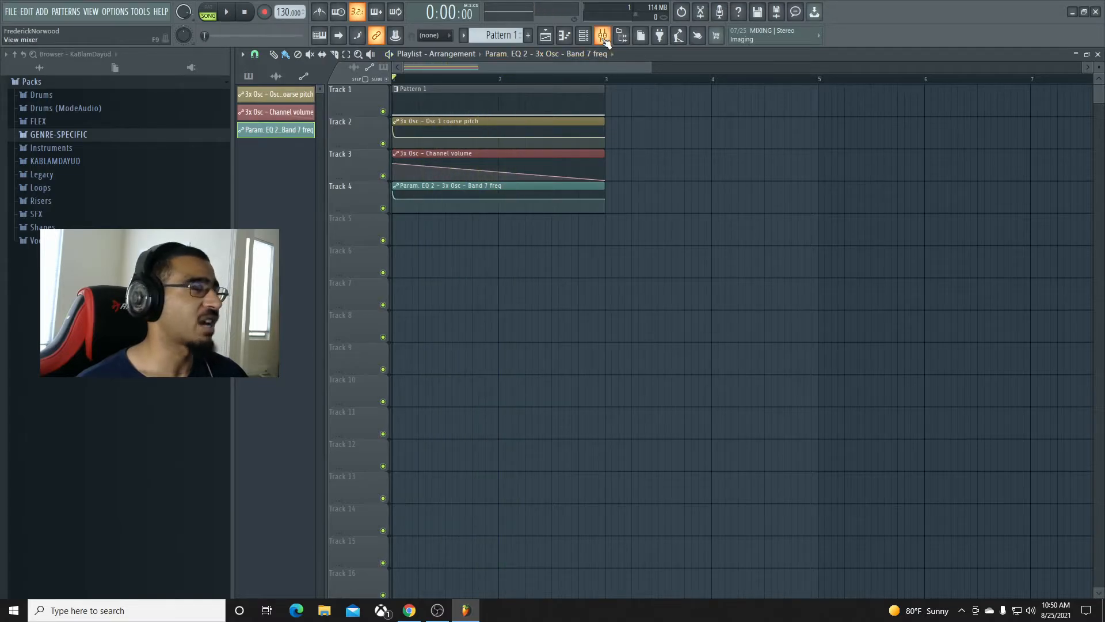
Load Edison into effect slot 6 of the 3x Osc mixer track and move its window clear of the playlist clips
{"action": "left_click", "coordinate": [603, 36]}
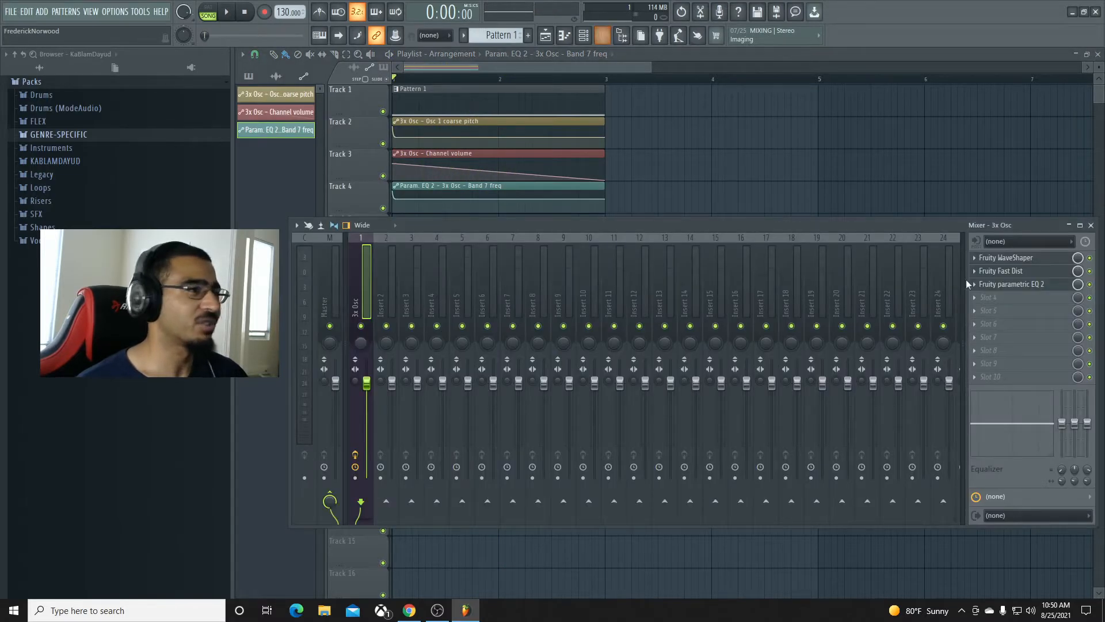
{"action": "left_click", "coordinate": [975, 330]}
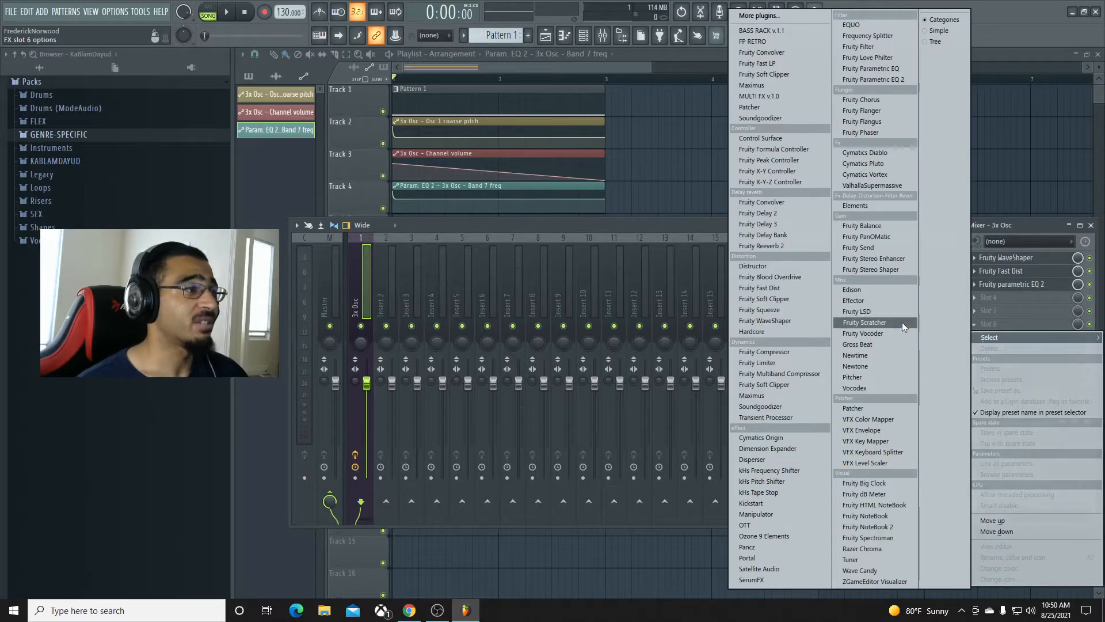
{"action": "left_click", "coordinate": [894, 292]}
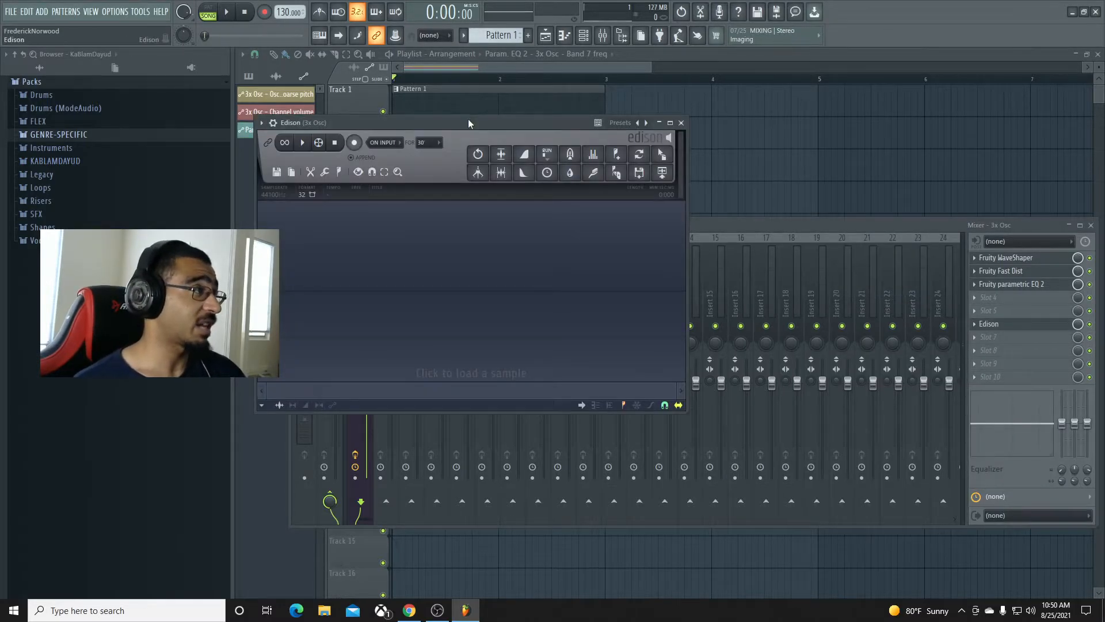
{"action": "left_click_drag", "start_coordinate": [468, 118], "coordinate": [780, 163]}
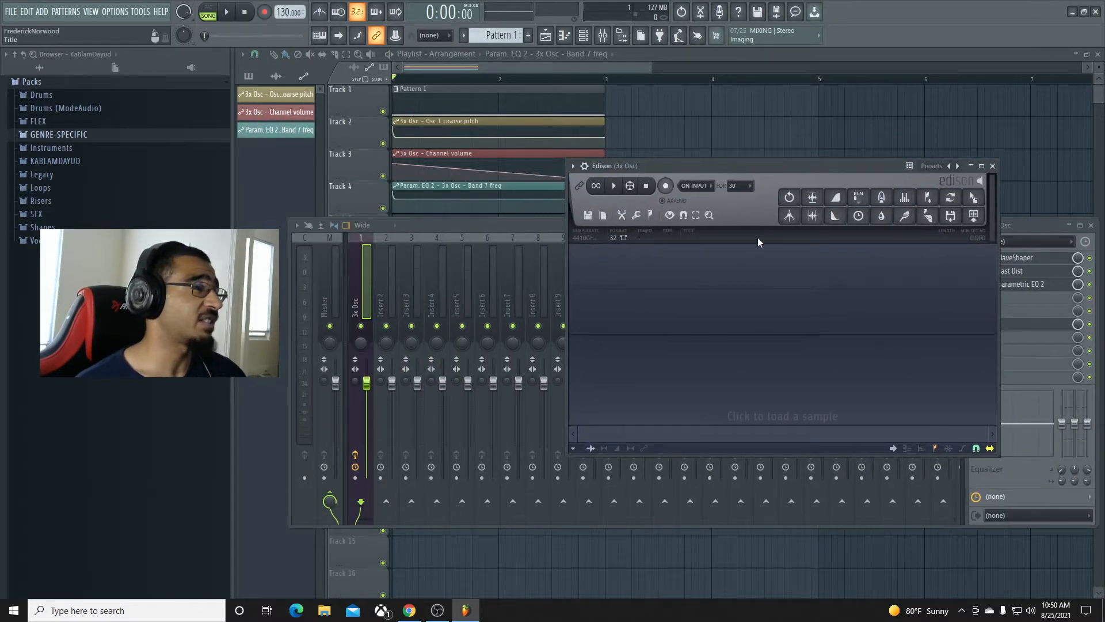
Set Edison to record on play and record the arrangement's playback for about two passes
{"action": "left_click", "coordinate": [707, 186]}
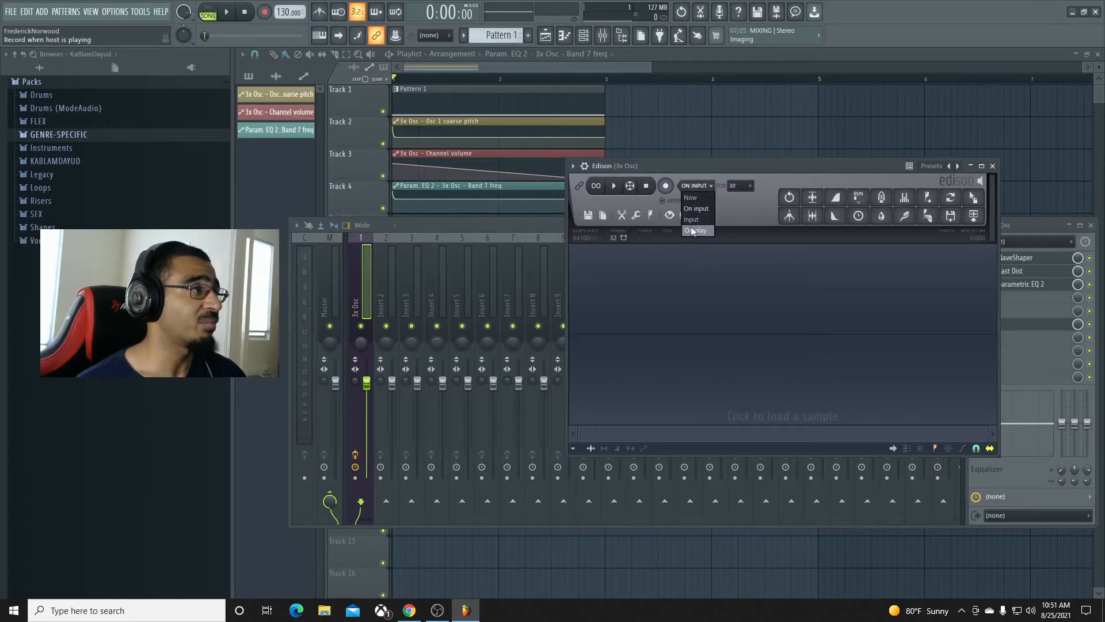
{"action": "left_click", "coordinate": [694, 230]}
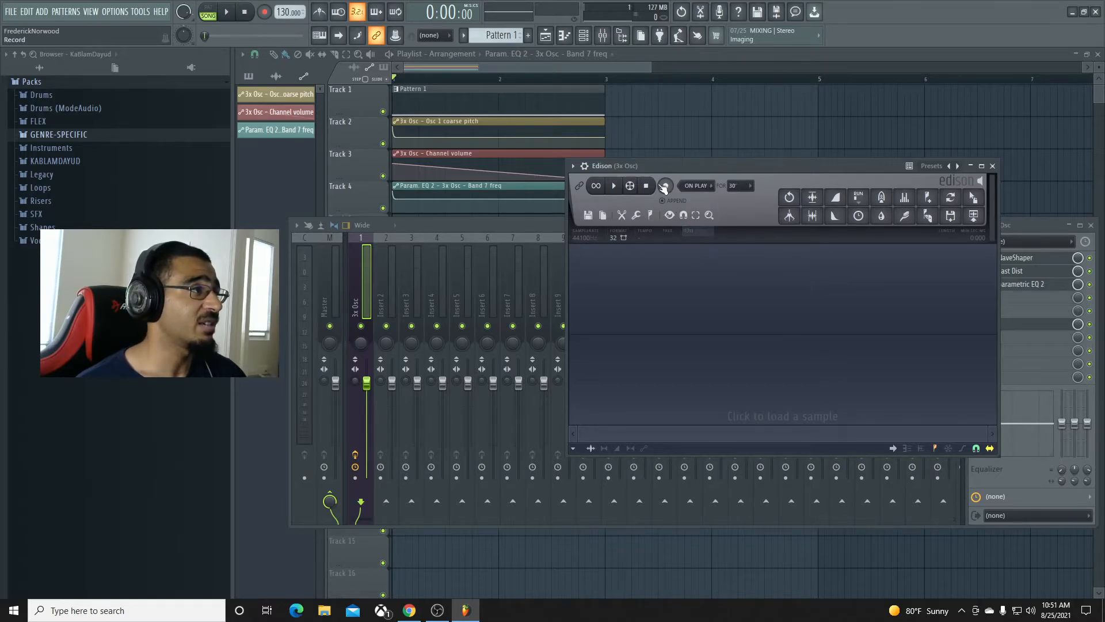
{"action": "left_click", "coordinate": [227, 14]}
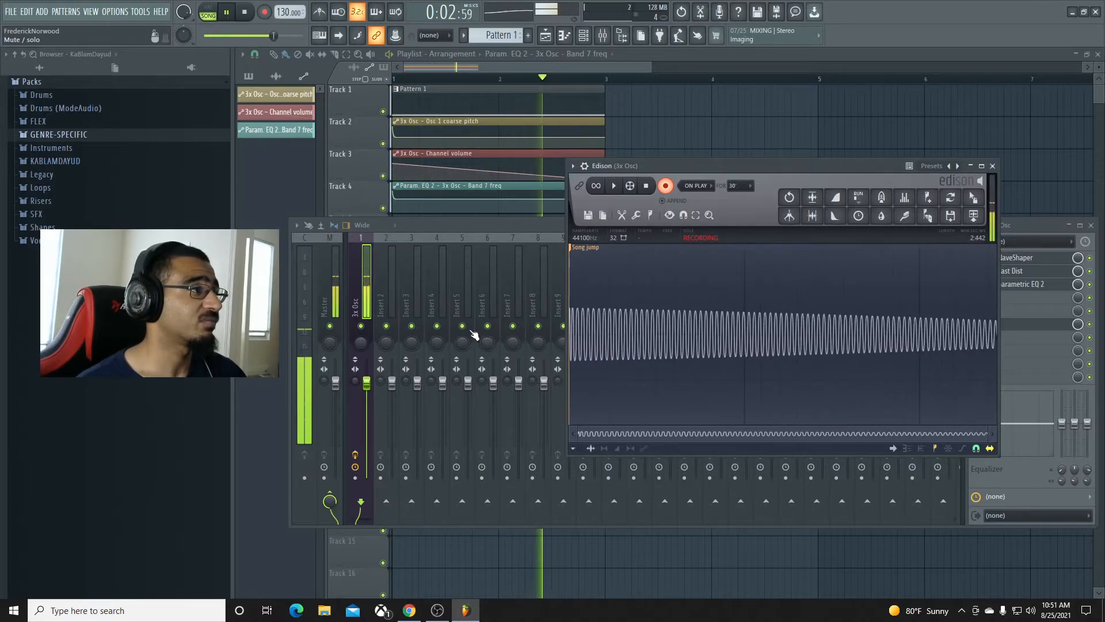
{"action": "key", "text": "space"}
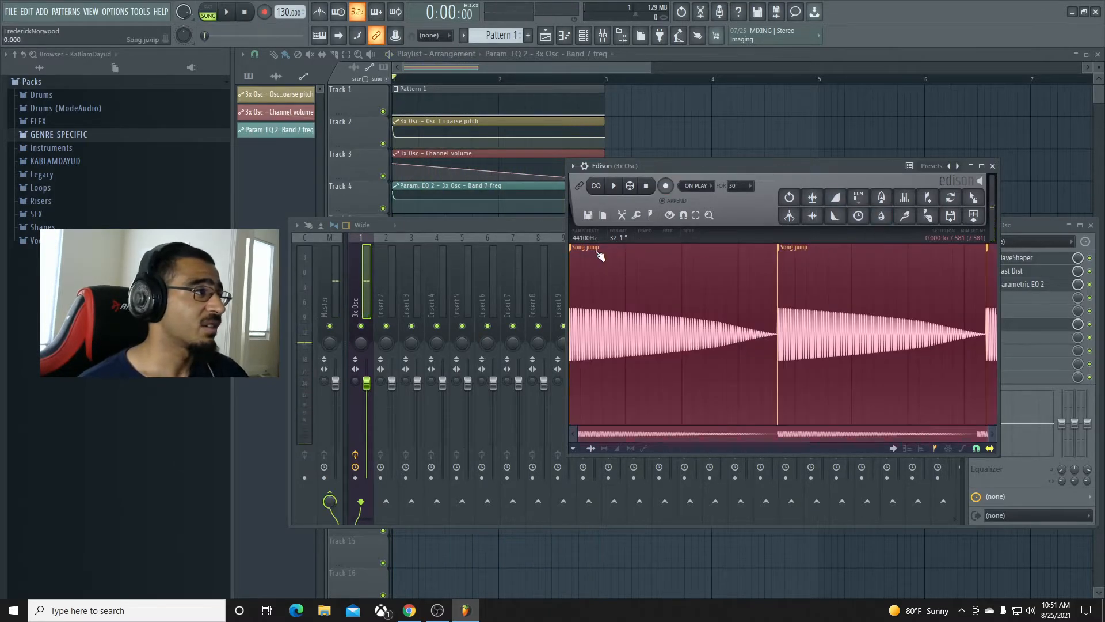
Detect the pitch regions of the first recorded pass to check its note, and undo the detection
{"action": "left_click", "coordinate": [652, 215]}
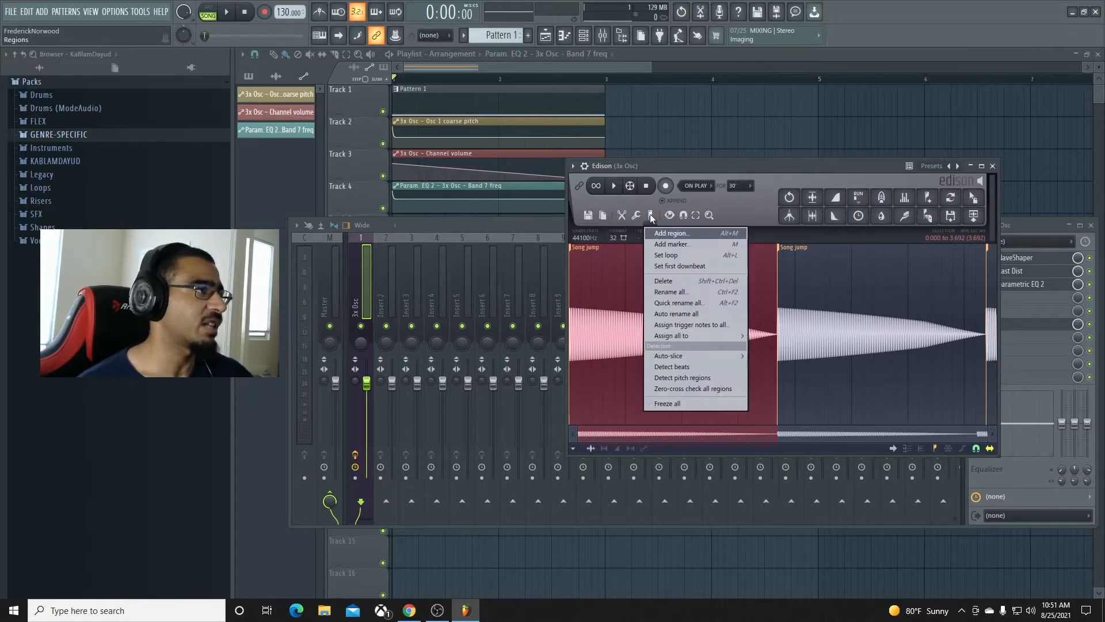
{"action": "mouse_move", "coordinate": [705, 358]}
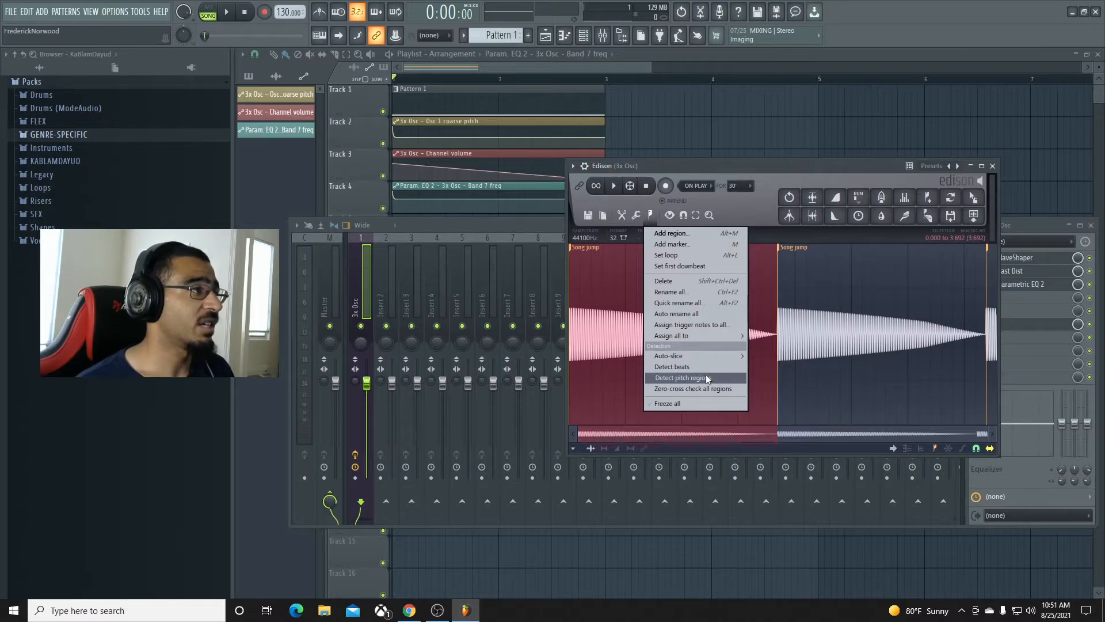
{"action": "left_click", "coordinate": [706, 378]}
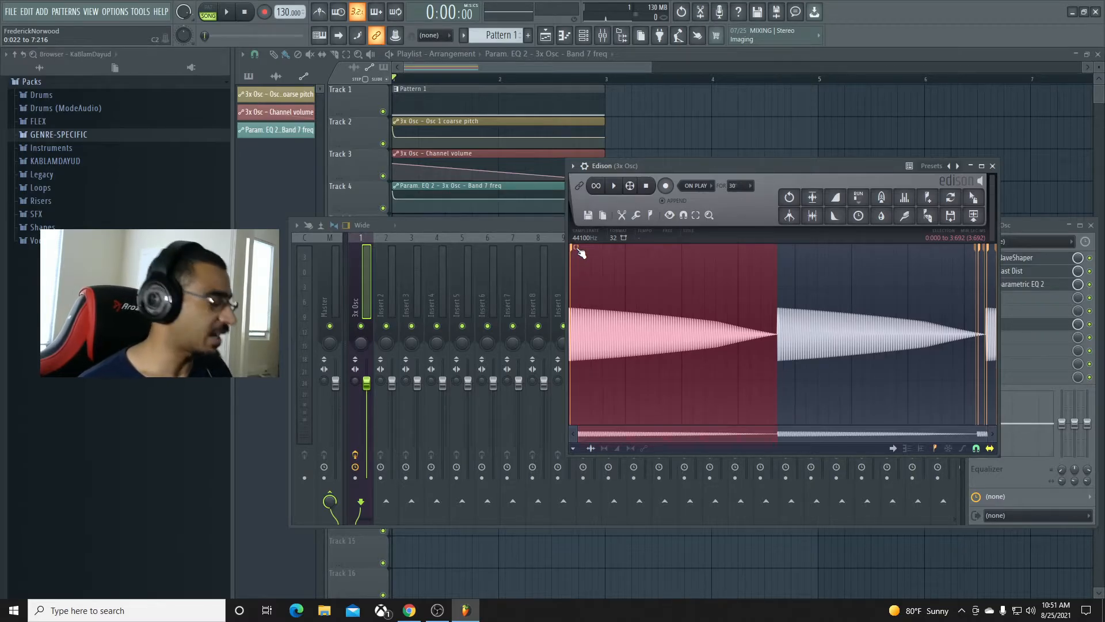
{"action": "key", "text": "ctrl+z"}
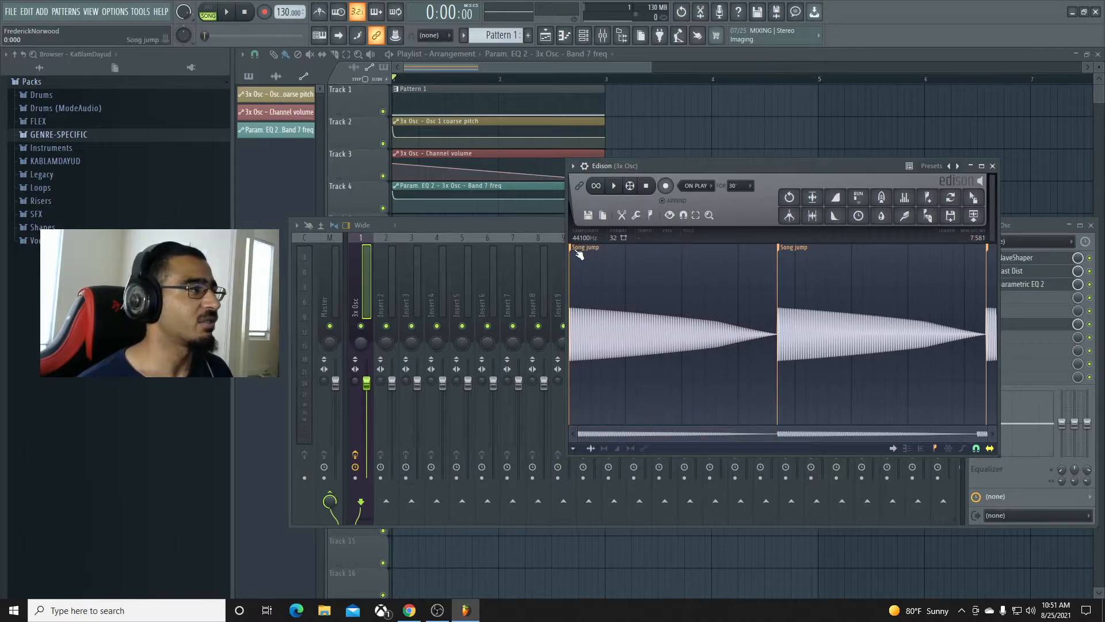
Select the first recorded pass in Edison, normalize it, and audition the selection
{"action": "left_click", "coordinate": [578, 254]}
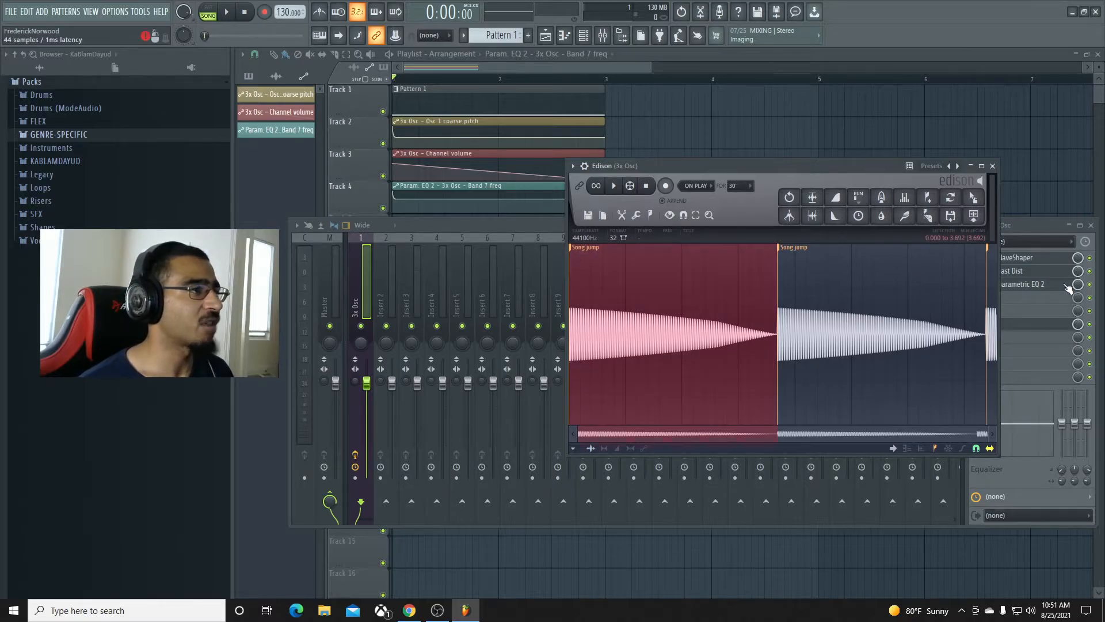
{"action": "left_click", "coordinate": [813, 198]}
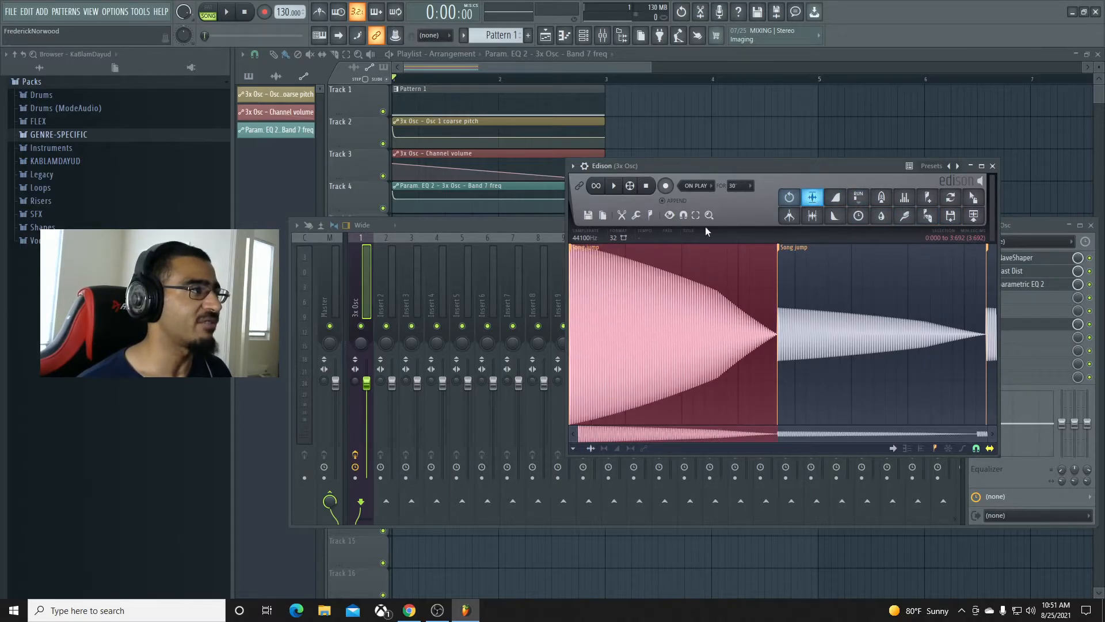
{"action": "left_click", "coordinate": [613, 185]}
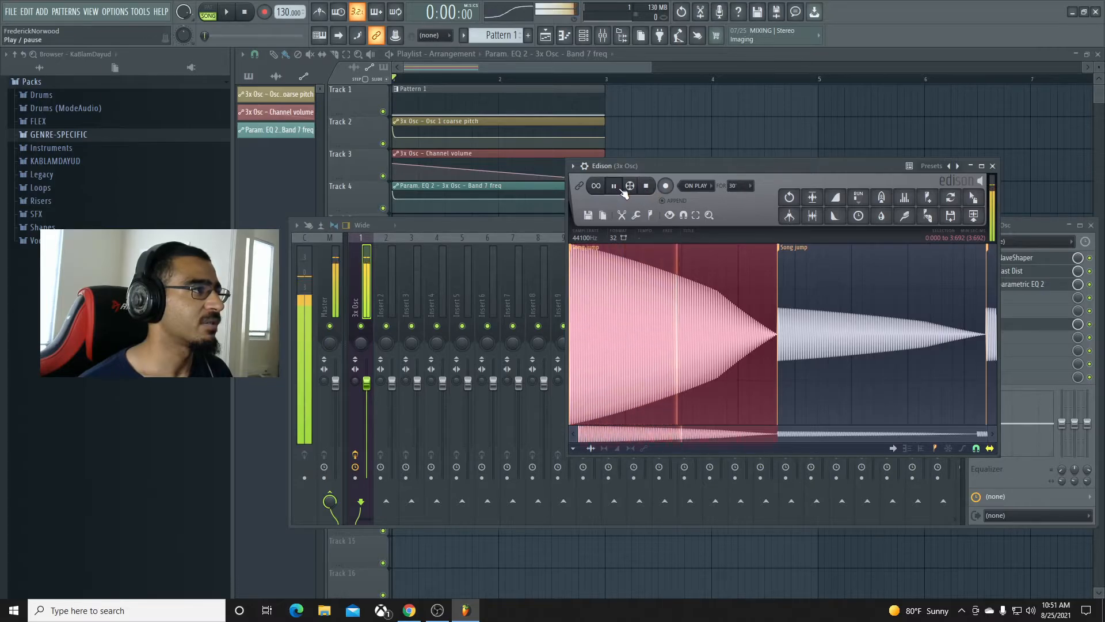
{"action": "left_click", "coordinate": [645, 185]}
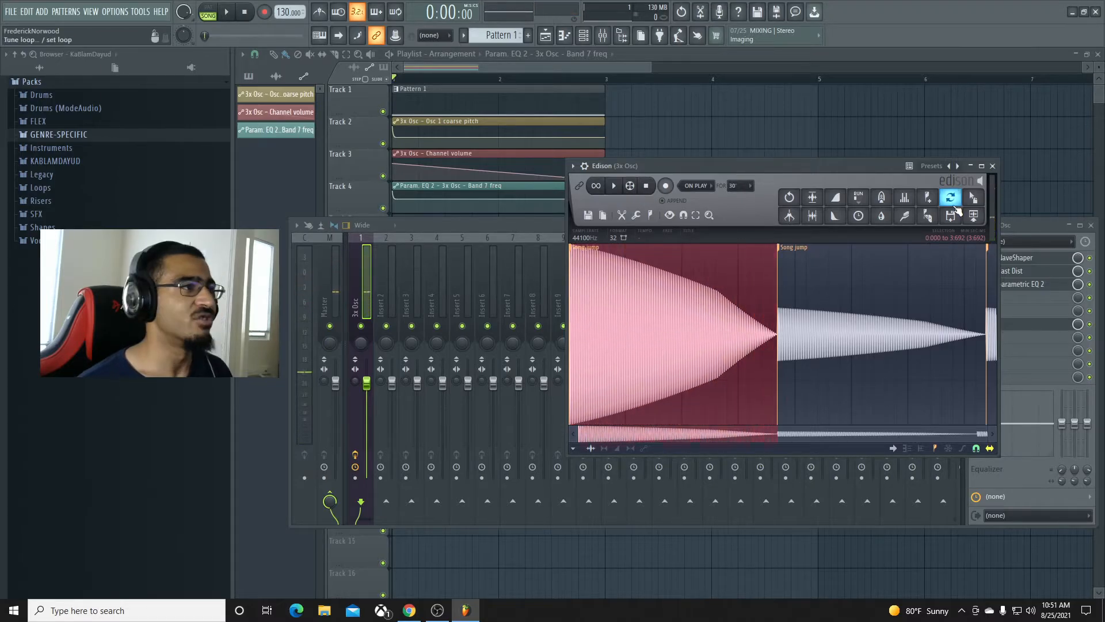
Send the selected normalized pass from Edison to the Channel rack as a new sampler channel, arranging both windows to make room
{"action": "left_click", "coordinate": [583, 35]}
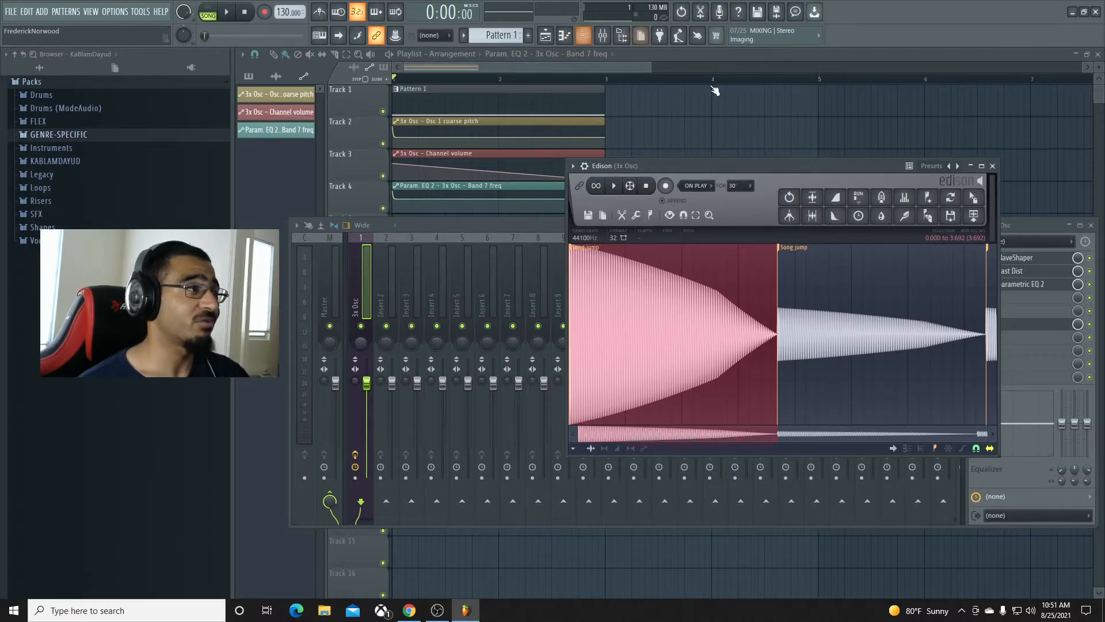
{"action": "left_click_drag", "start_coordinate": [749, 165], "coordinate": [844, 130]}
{"action": "left_click_drag", "start_coordinate": [896, 248], "coordinate": [573, 267]}
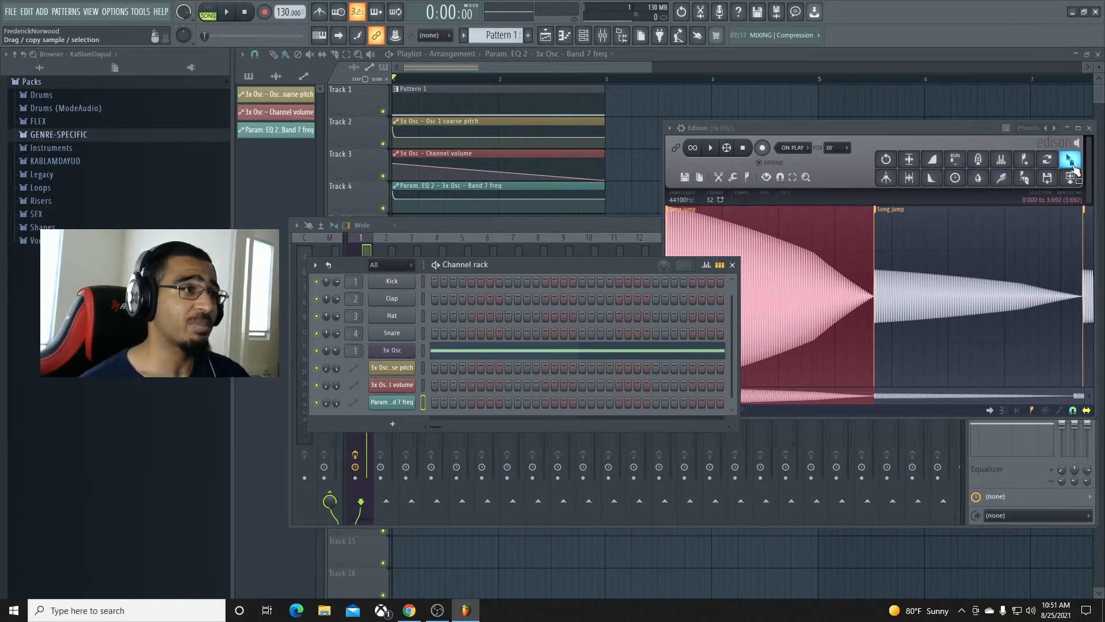
{"action": "left_click_drag", "start_coordinate": [1069, 161], "coordinate": [410, 413]}
{"action": "left_click_drag", "start_coordinate": [571, 263], "coordinate": [629, 137]}
Open the new sampler channel's settings and adjust the attack and decay of its volume envelope
{"action": "left_click", "coordinate": [468, 305]}
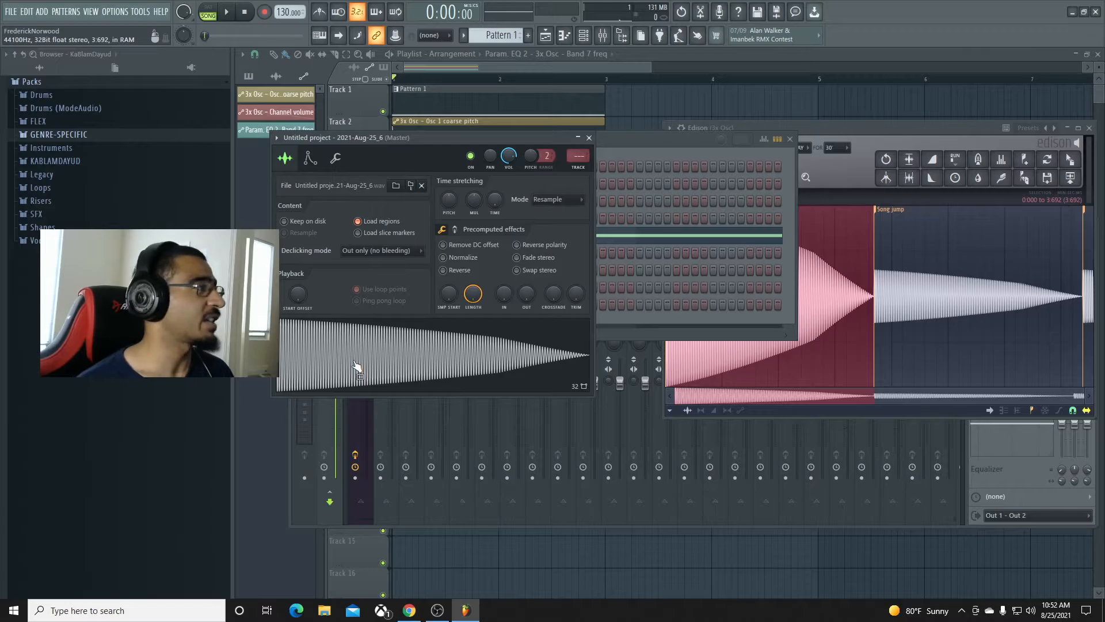
{"action": "left_click", "coordinate": [310, 158]}
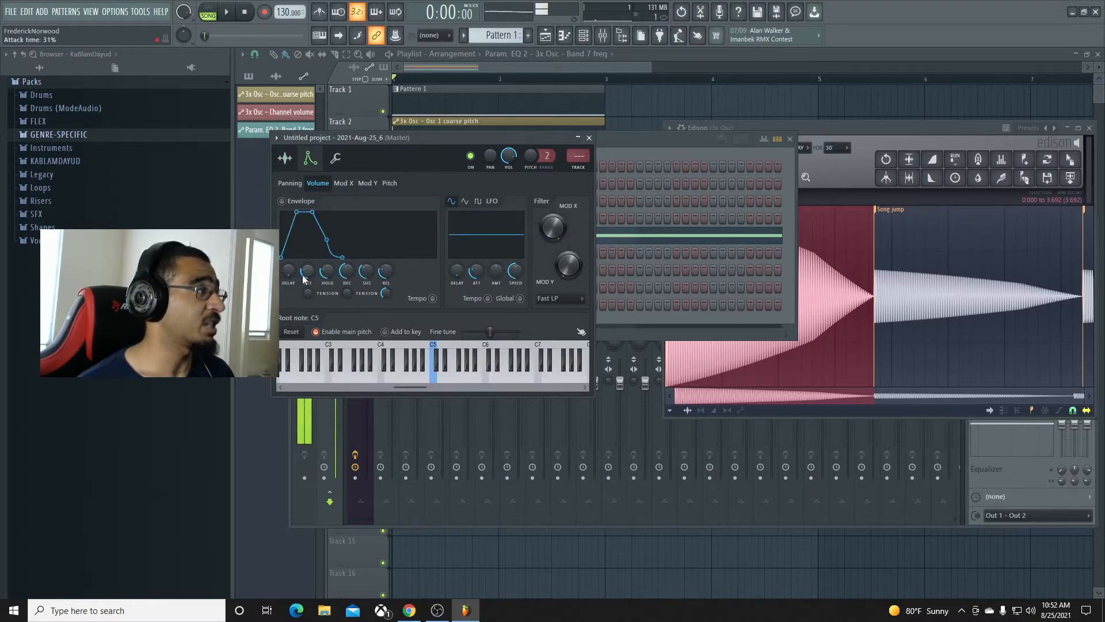
{"action": "left_click_drag", "start_coordinate": [307, 271], "coordinate": [327, 227]}
{"action": "left_click_drag", "start_coordinate": [347, 271], "coordinate": [347, 311]}
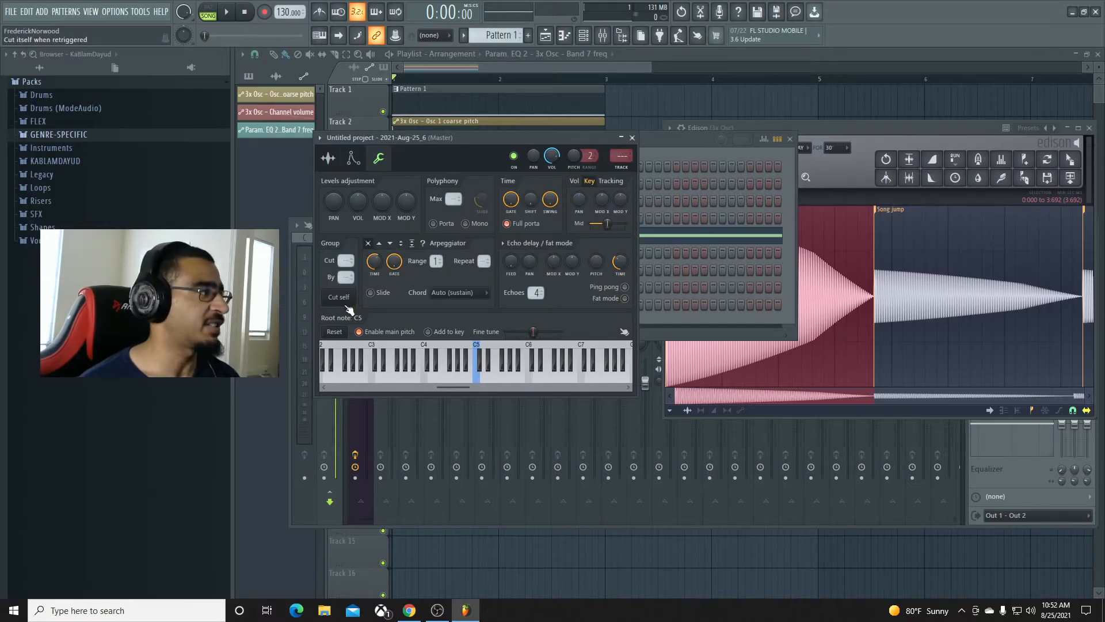
Set the sampler channel to cut itself when retriggered, move its window clear of the Channel rack, and audition its waveform
{"action": "left_click", "coordinate": [344, 300]}
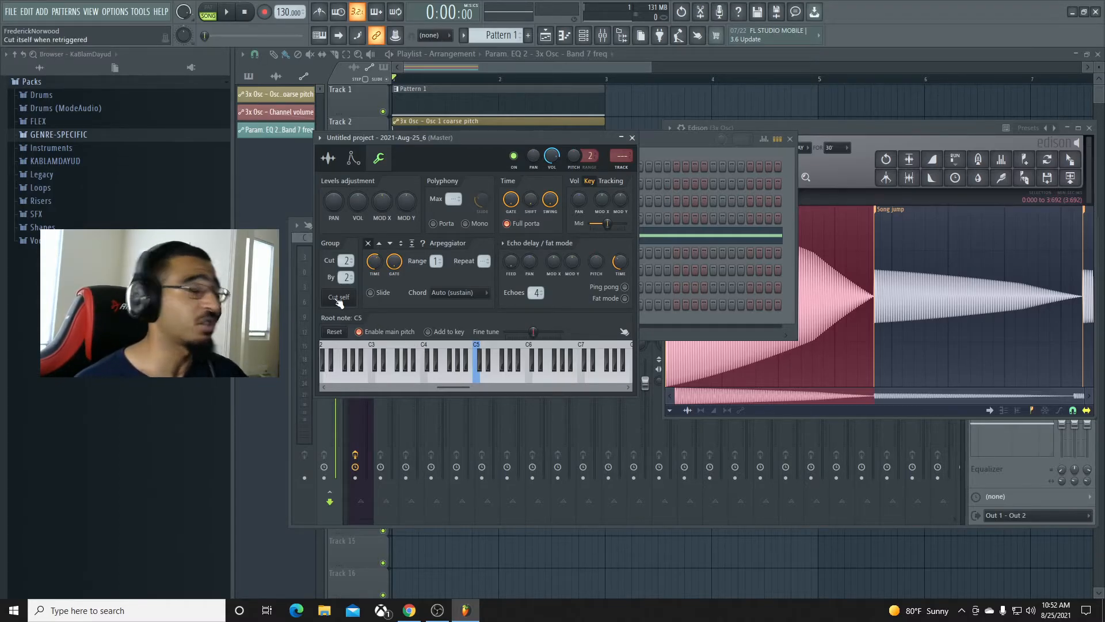
{"action": "left_click_drag", "start_coordinate": [475, 144], "coordinate": [837, 161]}
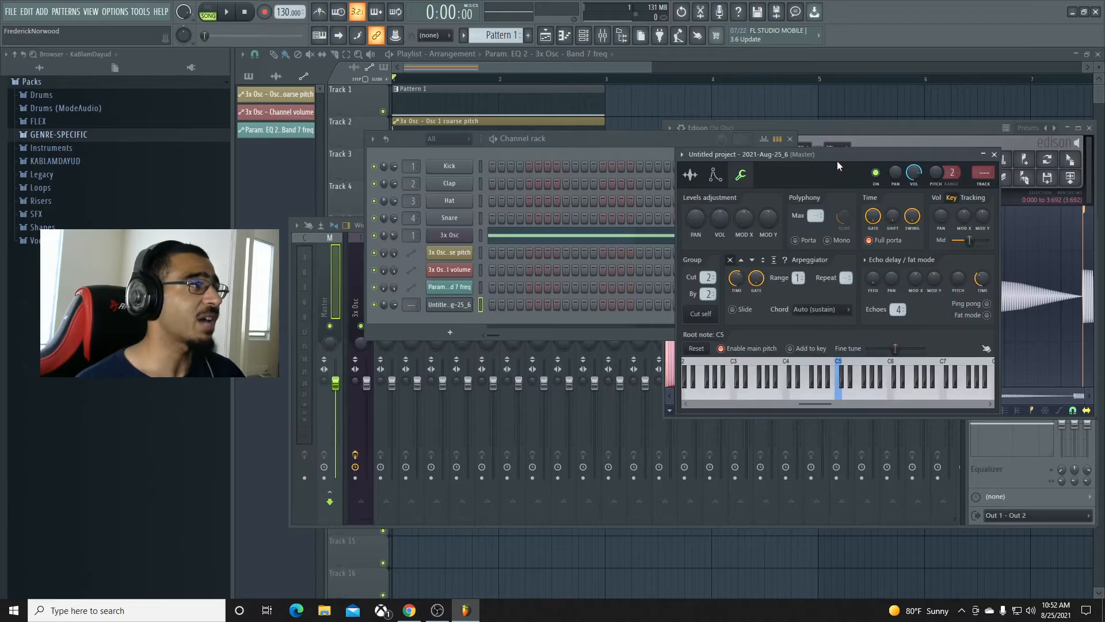
{"action": "left_click", "coordinate": [431, 310]}
{"action": "left_click", "coordinate": [431, 310]}
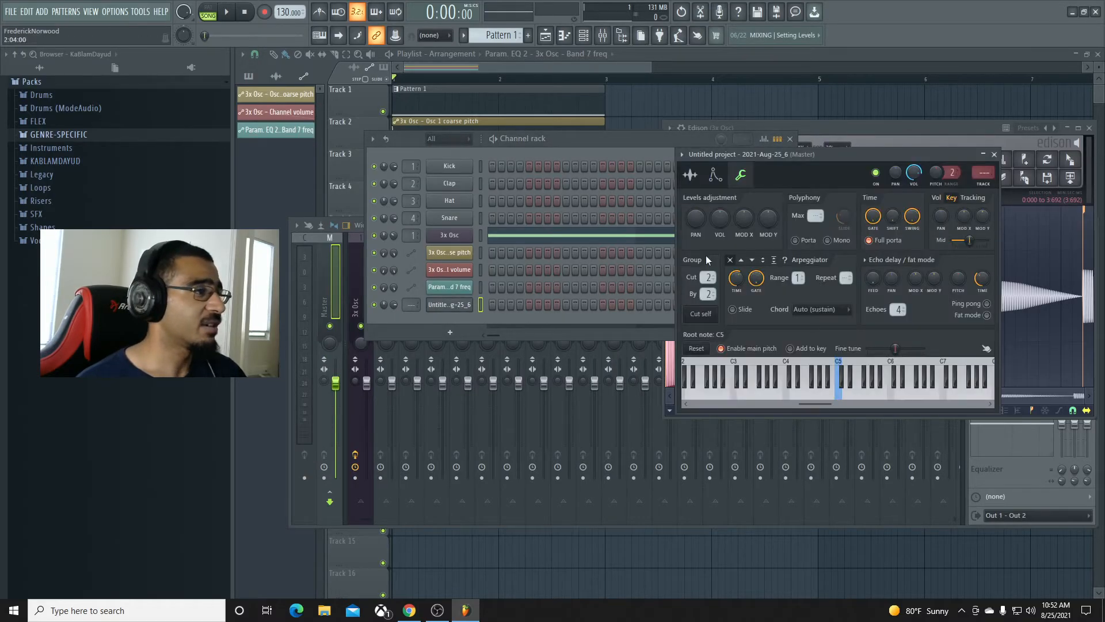
{"action": "left_click", "coordinate": [690, 175]}
{"action": "left_click", "coordinate": [782, 371]}
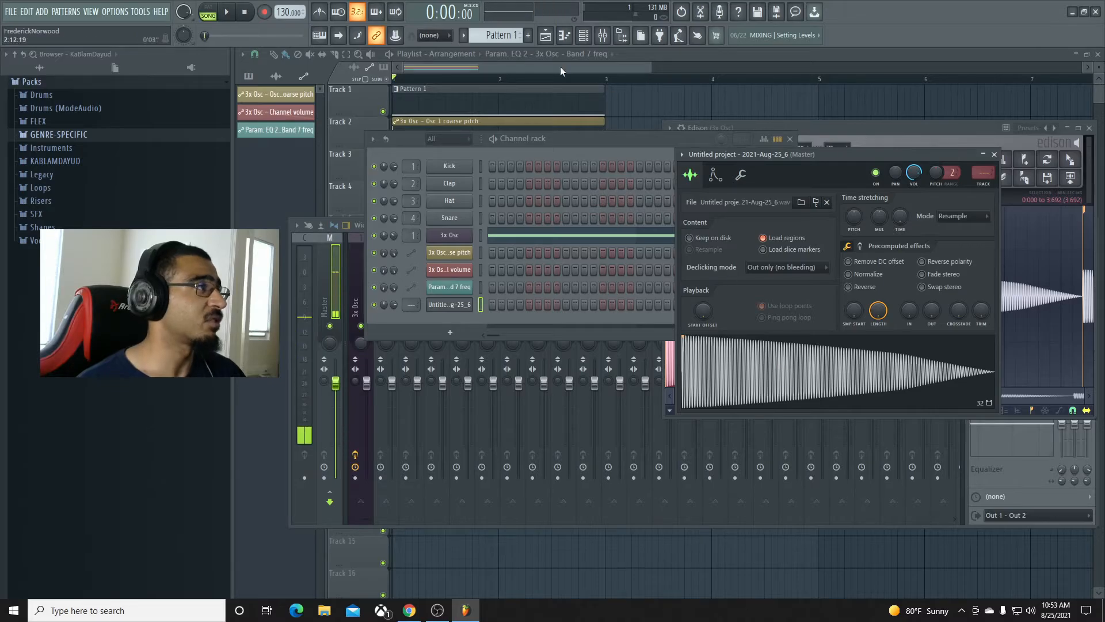
Add Pattern 2 with its default name and show the sampler channel's notes in the piano roll
{"action": "left_click", "coordinate": [525, 35]}
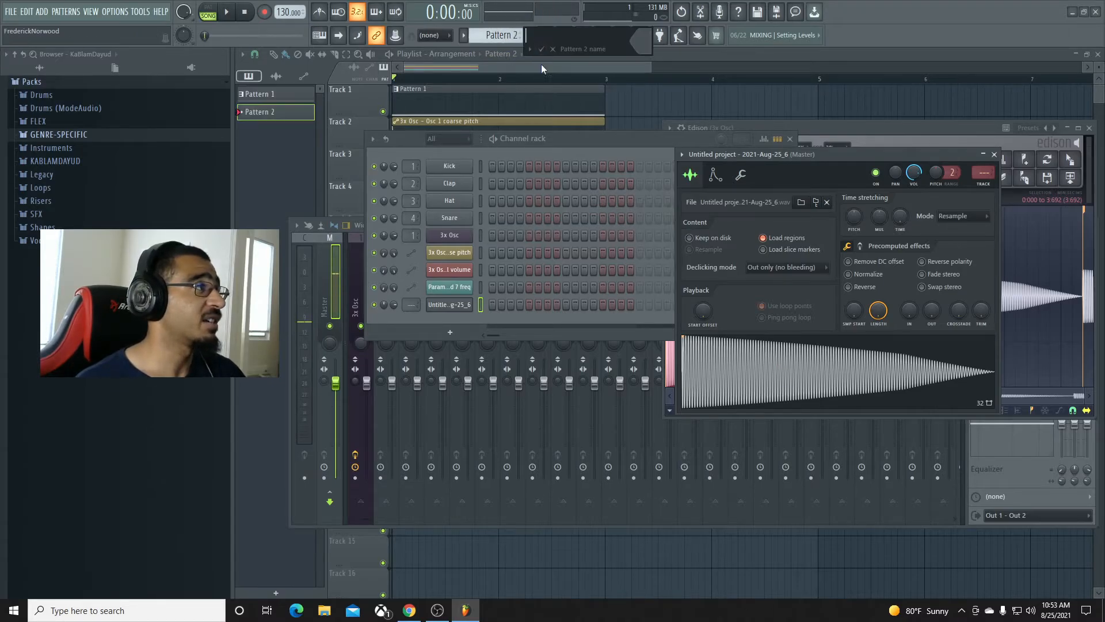
{"action": "left_click", "coordinate": [552, 50]}
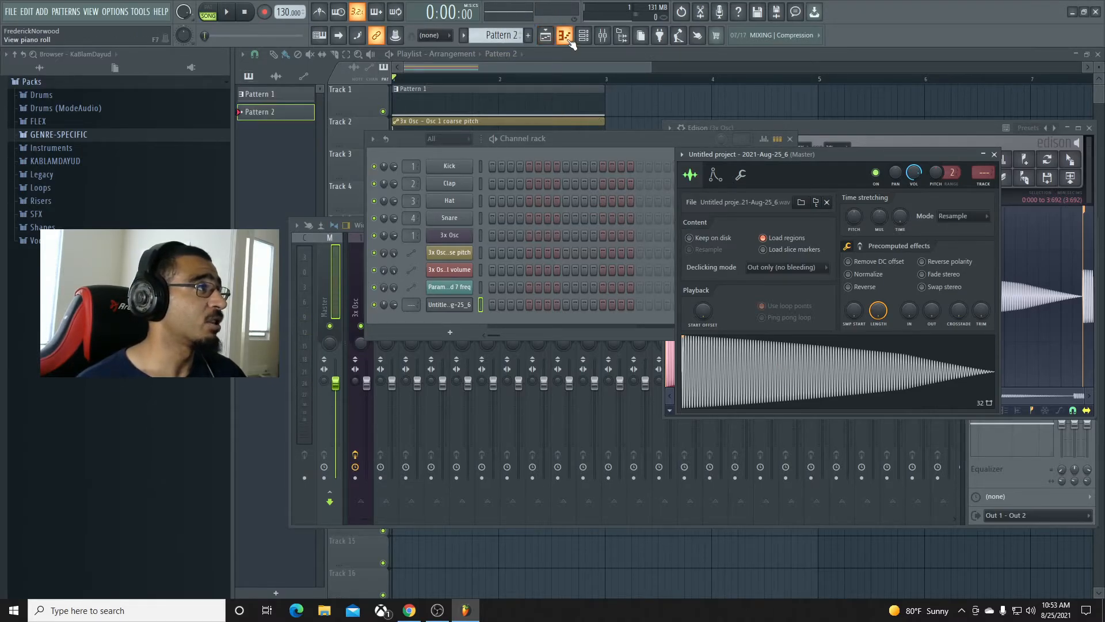
{"action": "left_click", "coordinate": [544, 39]}
{"action": "scroll", "coordinate": [253, 334], "scroll_direction": "up", "scroll_amount": 6}
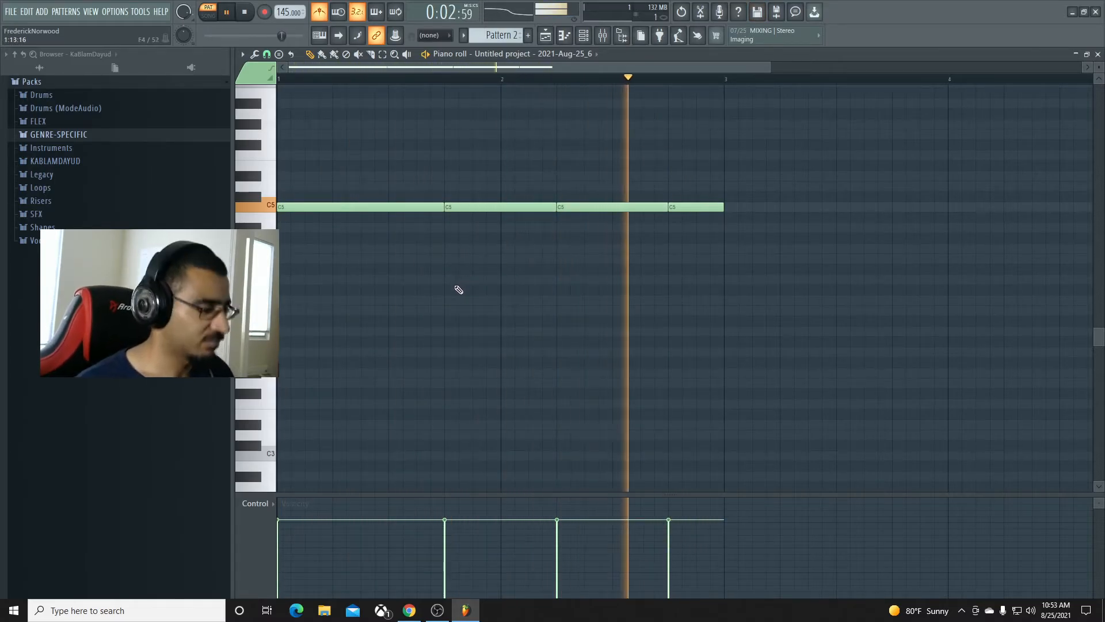
Transpose the four C5 notes up four semitones to E5 and play the pattern
{"action": "key", "text": "space"}
{"action": "key", "text": "shift+Up"}
{"action": "key", "text": "shift+Up"}
{"action": "key", "text": "shift+Up"}
{"action": "key", "text": "shift+Up"}
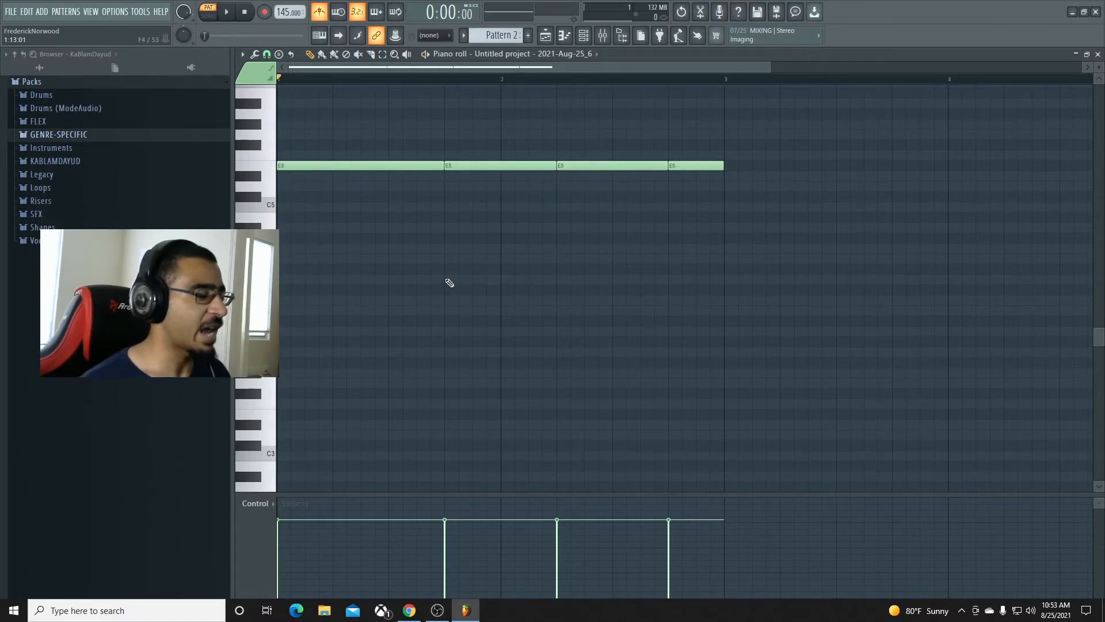
{"action": "key", "text": "space"}
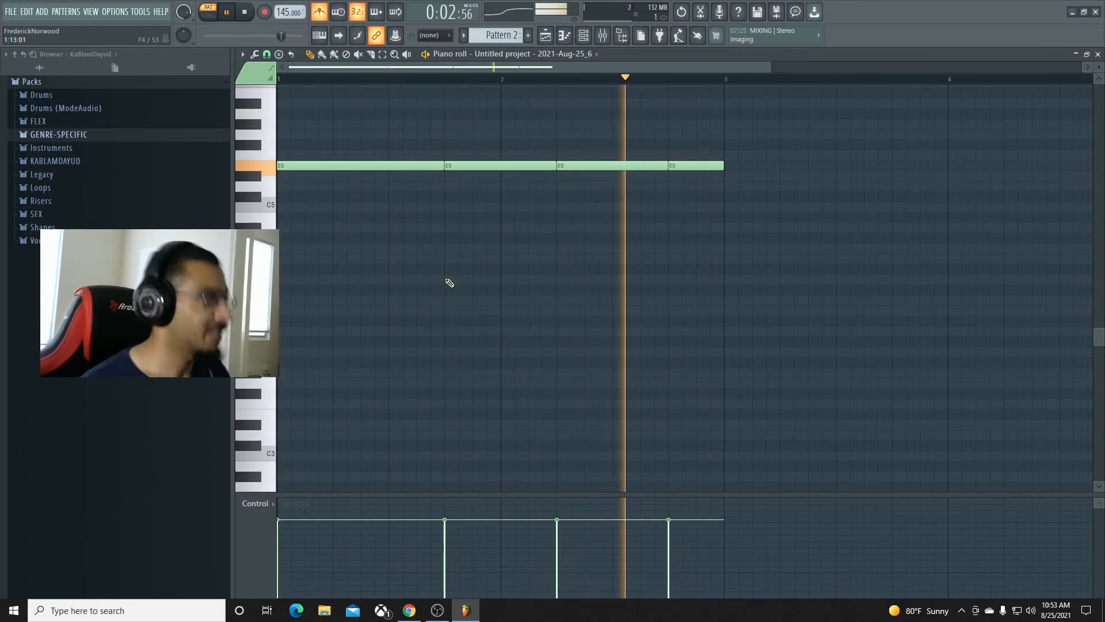
{"action": "key", "text": "space"}
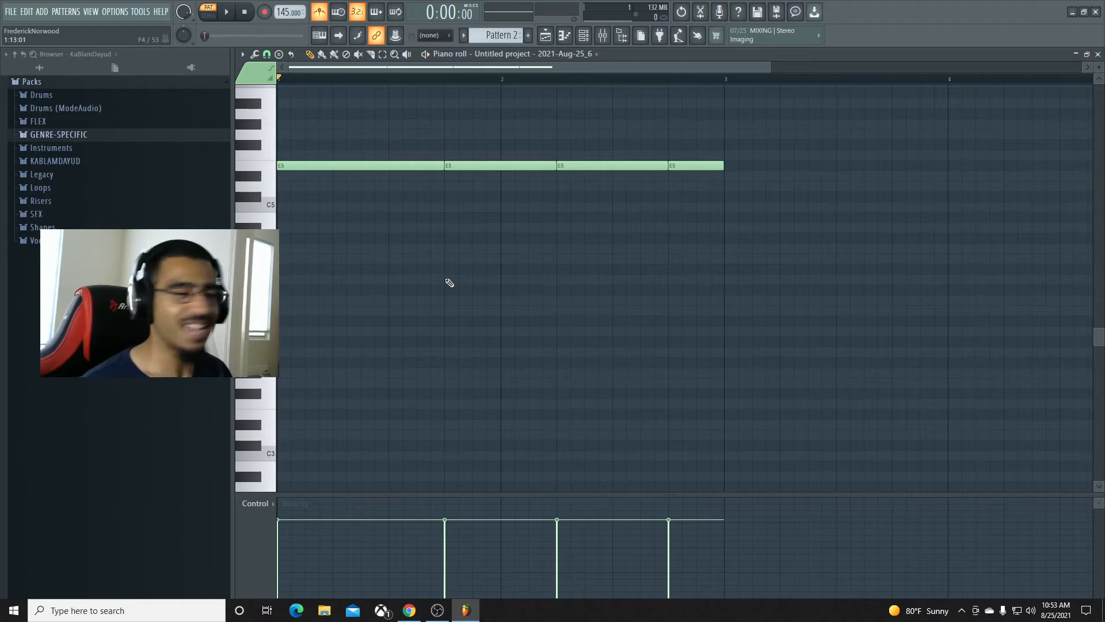
Transpose the four E5 notes back down four semitones to C5
{"action": "key", "text": "shift+Down"}
{"action": "key", "text": "shift+Down"}
{"action": "key", "text": "shift+Down"}
{"action": "key", "text": "shift+Down"}
Add short G#5 and A#4 notes just before the second C5 note and a short A#5 at the end of bar 2, playing the pattern
{"action": "scroll", "coordinate": [450, 283], "scroll_direction": "up", "scroll_amount": 3}
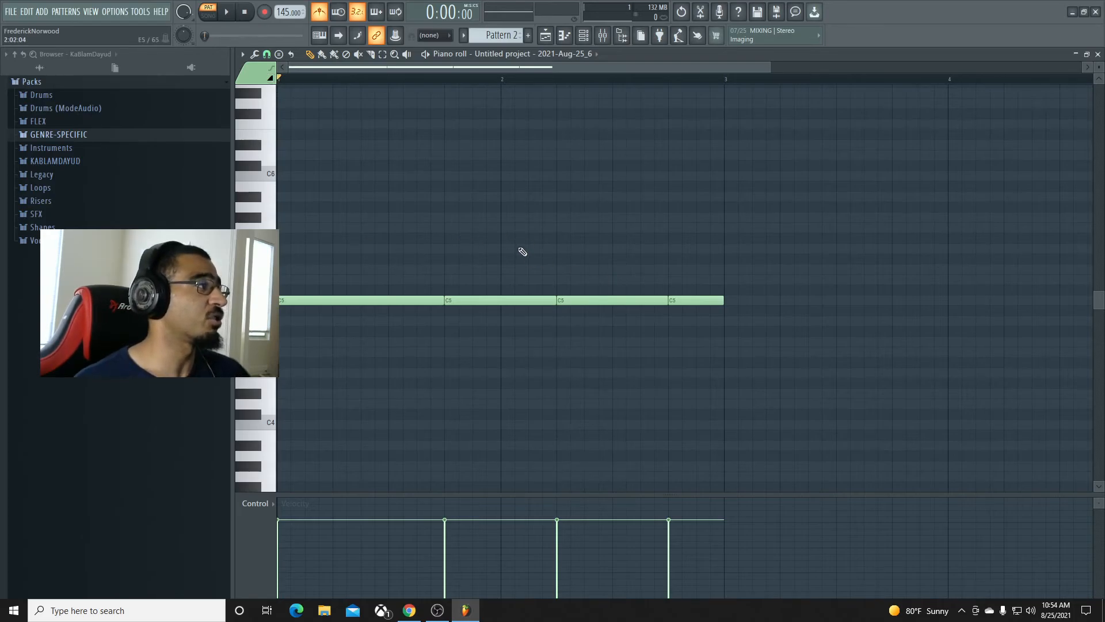
{"action": "left_click", "coordinate": [397, 217]}
{"action": "left_click", "coordinate": [425, 320]}
{"action": "key", "text": "space"}
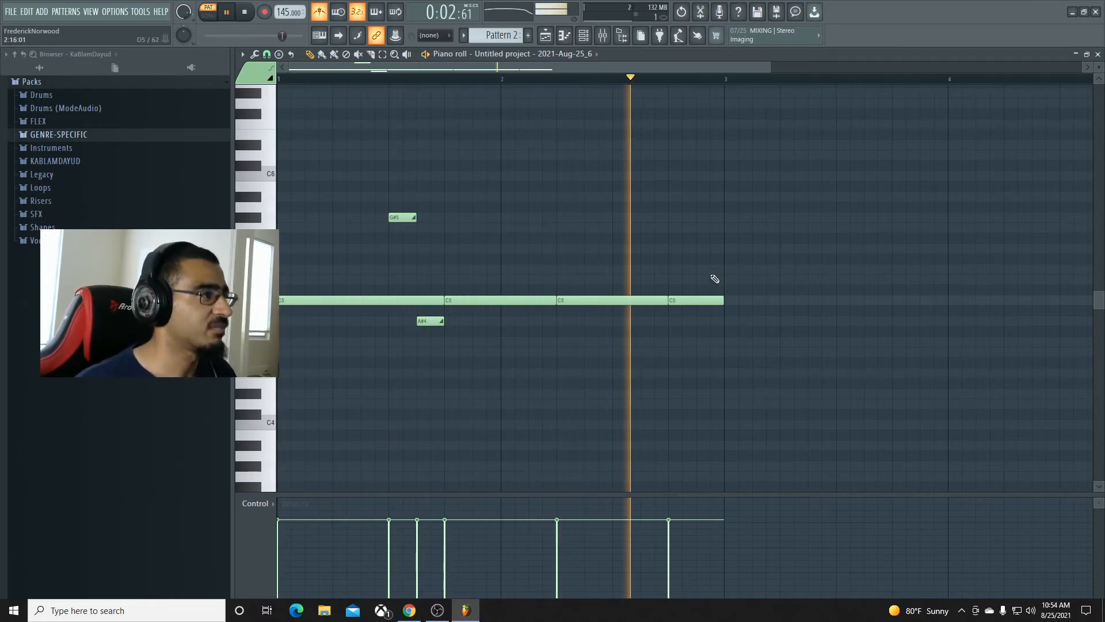
{"action": "left_click", "coordinate": [703, 196]}
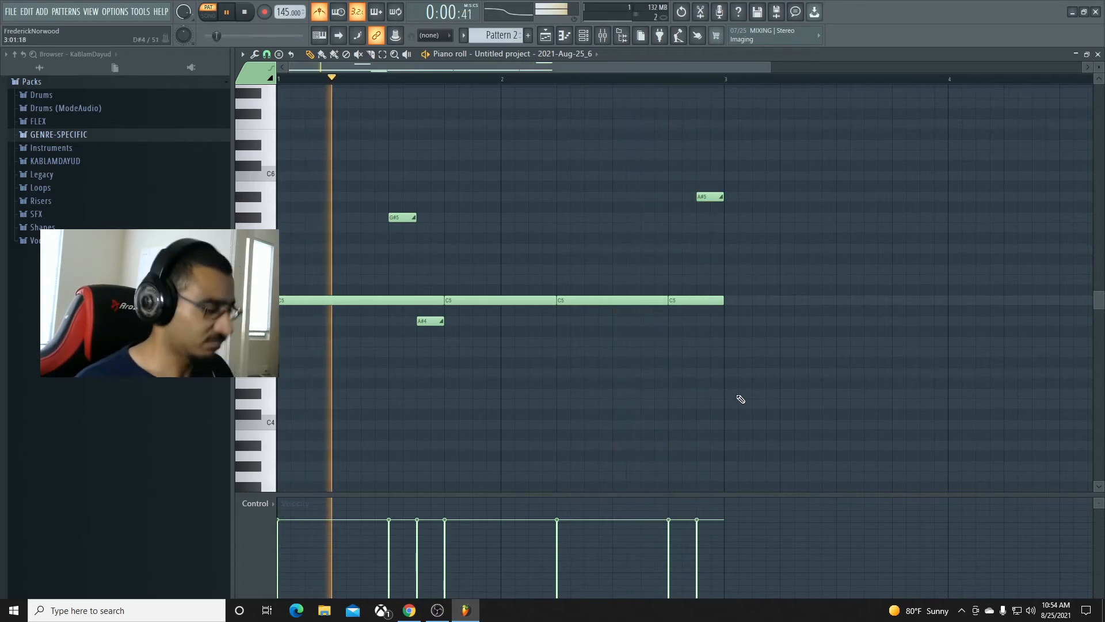
{"action": "key", "text": "space"}
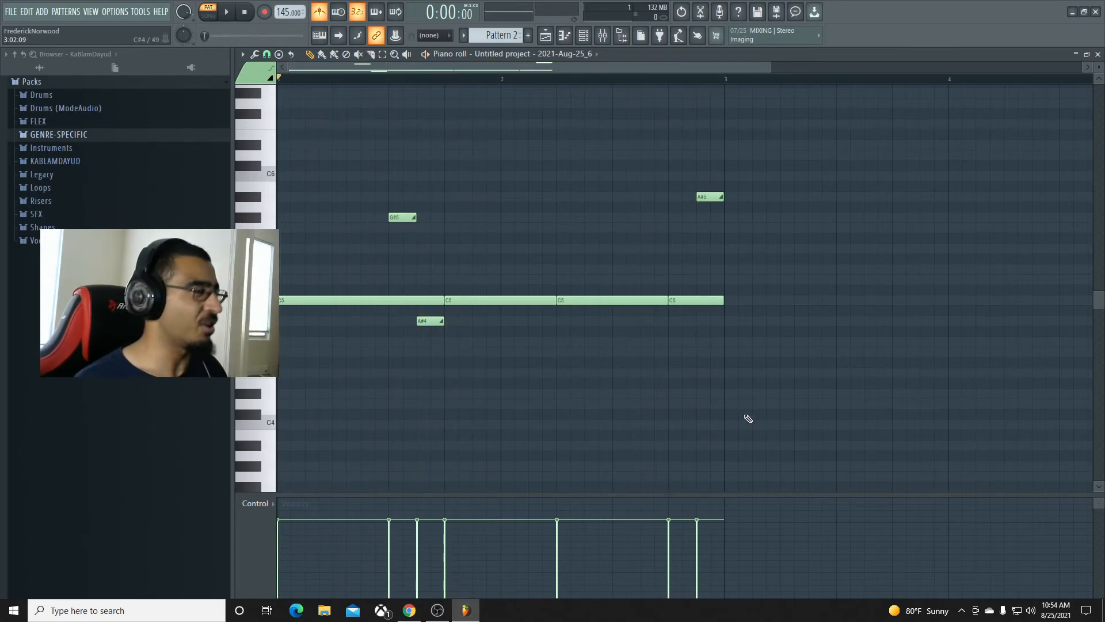
Transpose all notes in the pattern up five semitones so the long notes sit on F5, and play it
{"action": "key", "text": "Up"}
{"action": "key", "text": "Up"}
{"action": "key", "text": "Up"}
{"action": "key", "text": "Up"}
{"action": "key", "text": "Up"}
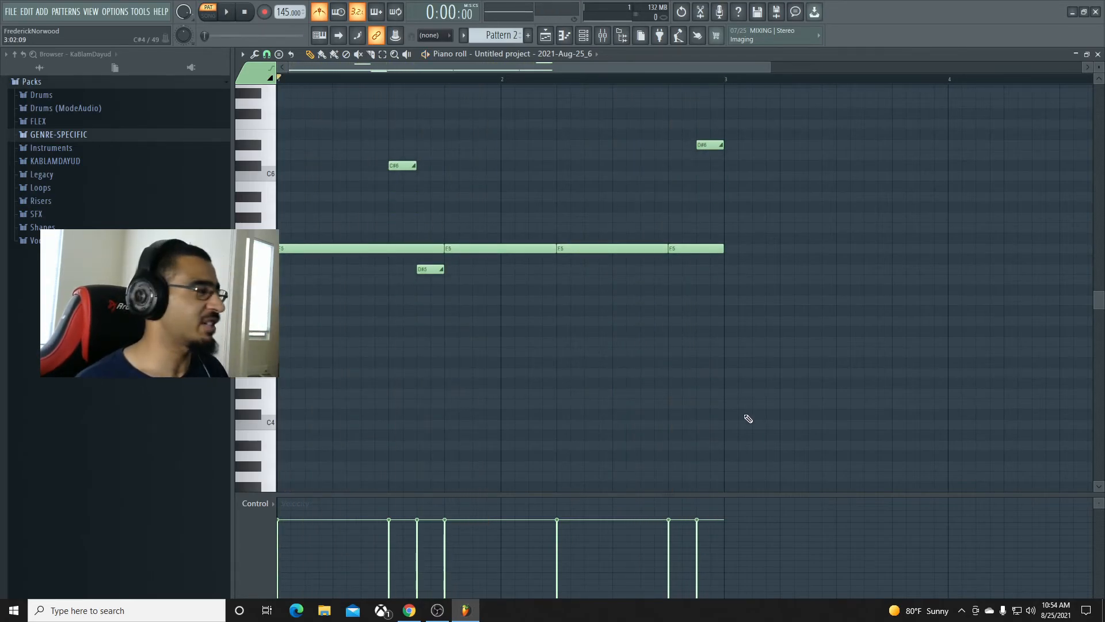
{"action": "key", "text": "space"}
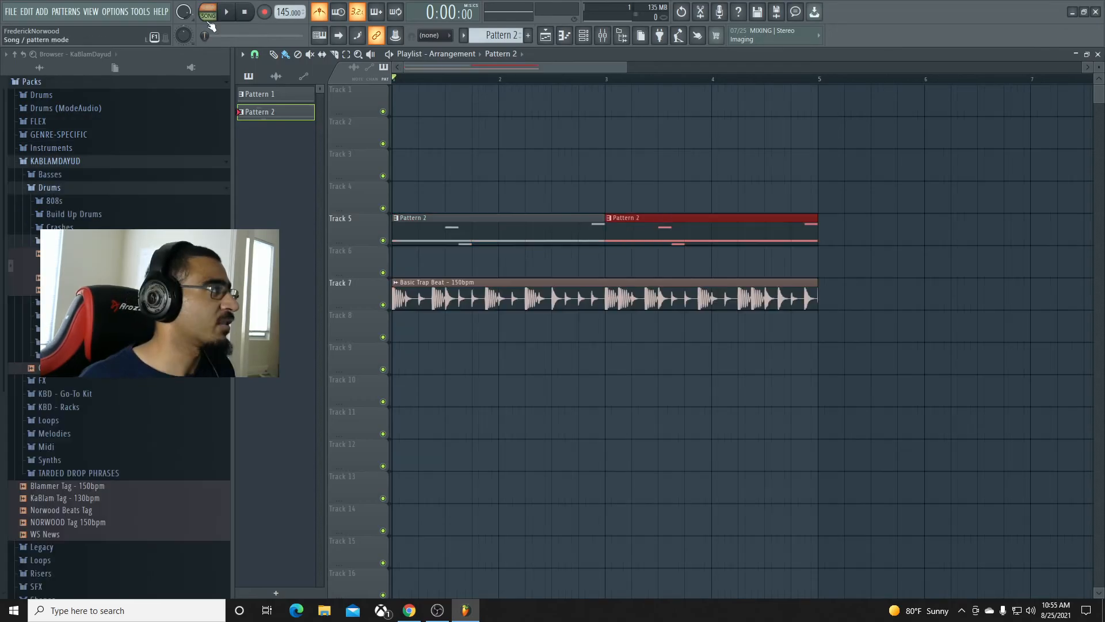
In Pattern 2, shorten the first F5 note by half, fill the gap with another F5 note, and play the arrangement
{"action": "key", "text": "space"}
{"action": "key", "text": "space"}
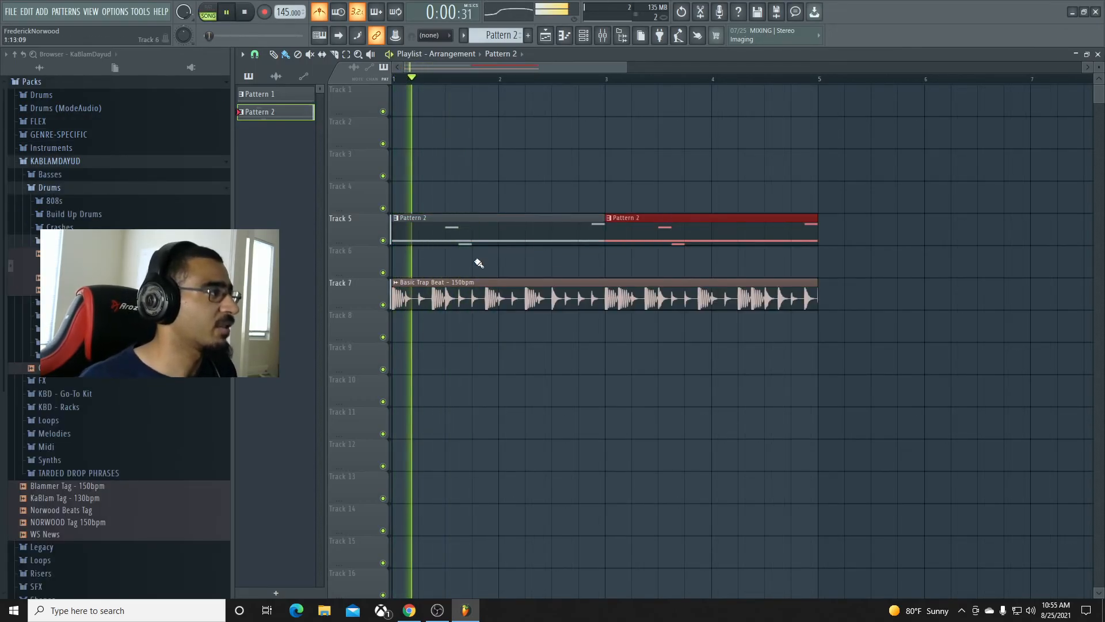
{"action": "double_click", "coordinate": [480, 220]}
{"action": "key", "text": "space"}
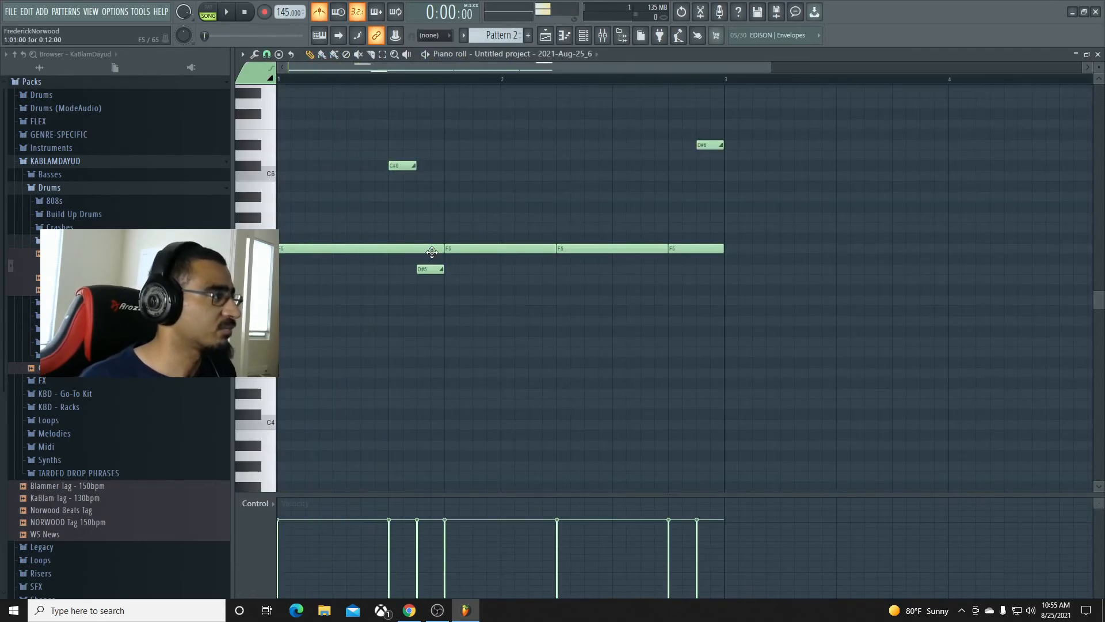
{"action": "left_click_drag", "start_coordinate": [442, 251], "coordinate": [362, 251]}
{"action": "key", "text": "space"}
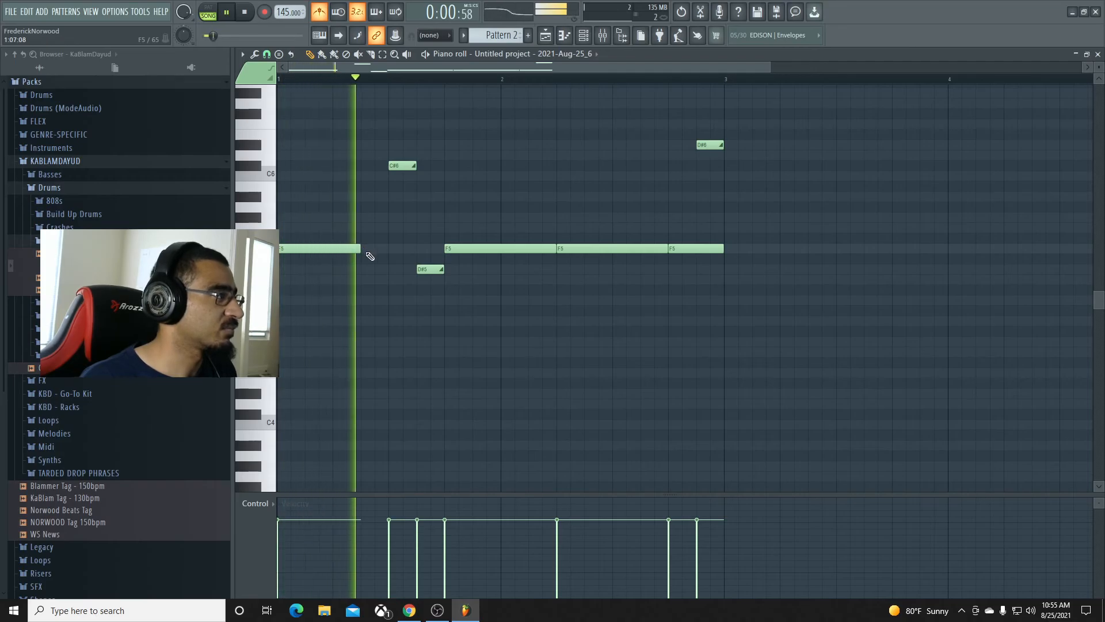
{"action": "left_click", "coordinate": [381, 251]}
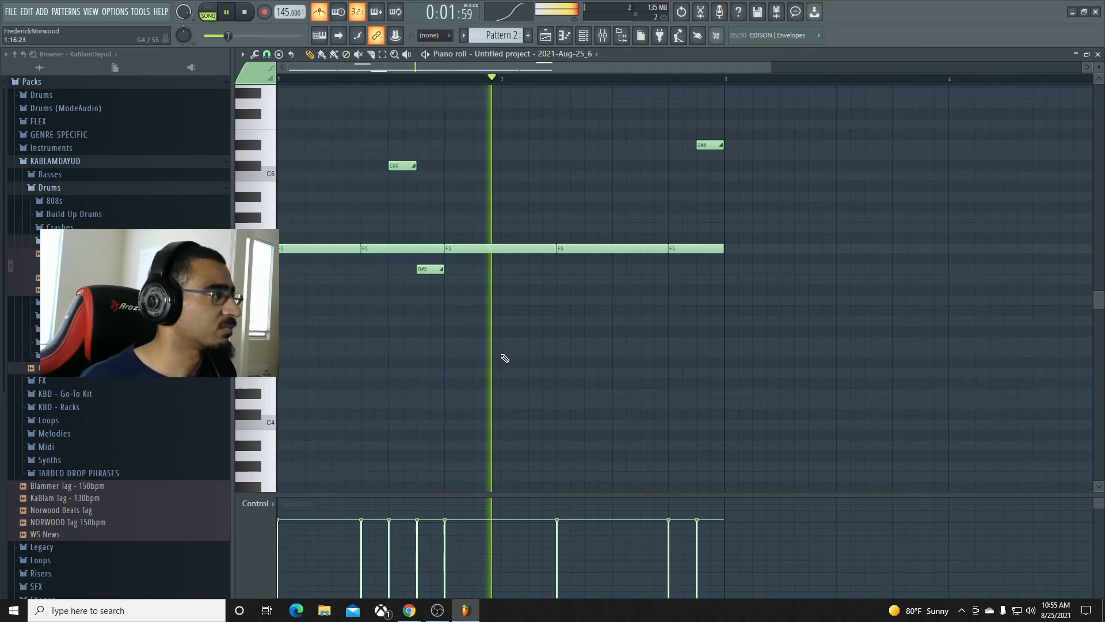
{"action": "key", "text": "space"}
{"action": "key", "text": "space"}
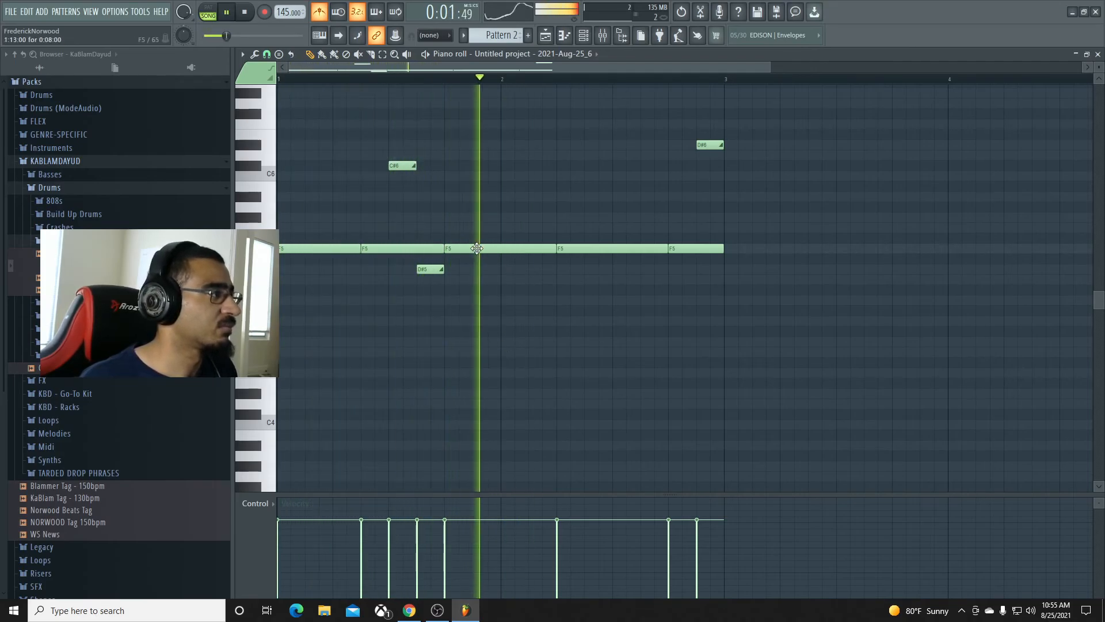
Move the boundary between the second and third F5 notes half a beat later, play the arrangement, and return to the playlist
{"action": "key", "text": "space"}
{"action": "left_click_drag", "start_coordinate": [445, 250], "coordinate": [469, 251]}
{"action": "key", "text": "space"}
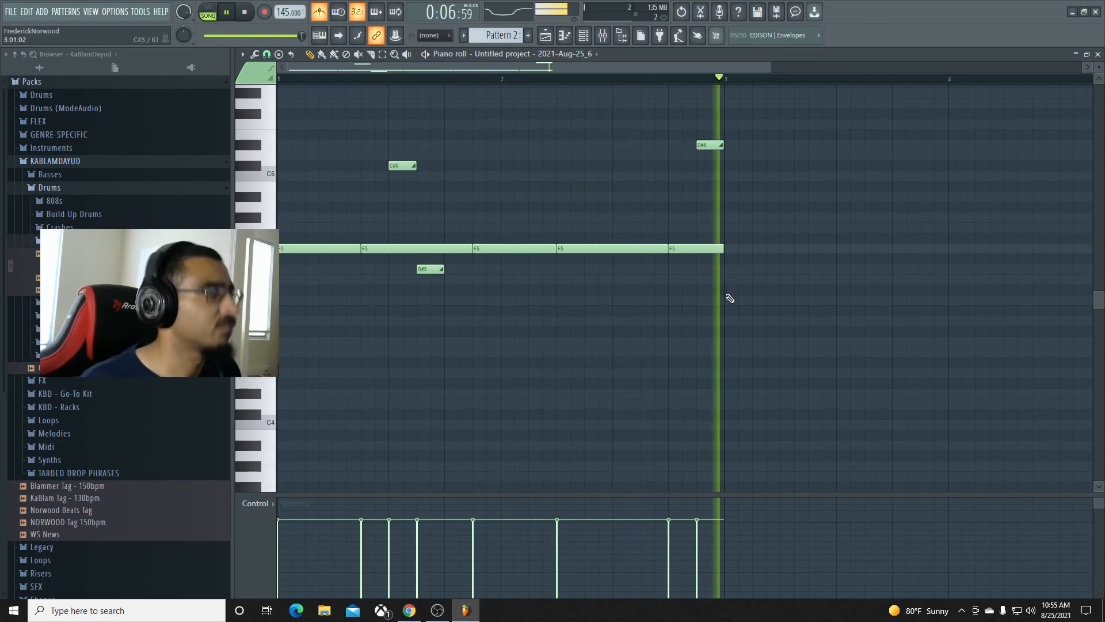
{"action": "key", "text": "space"}
{"action": "left_click", "coordinate": [545, 35]}
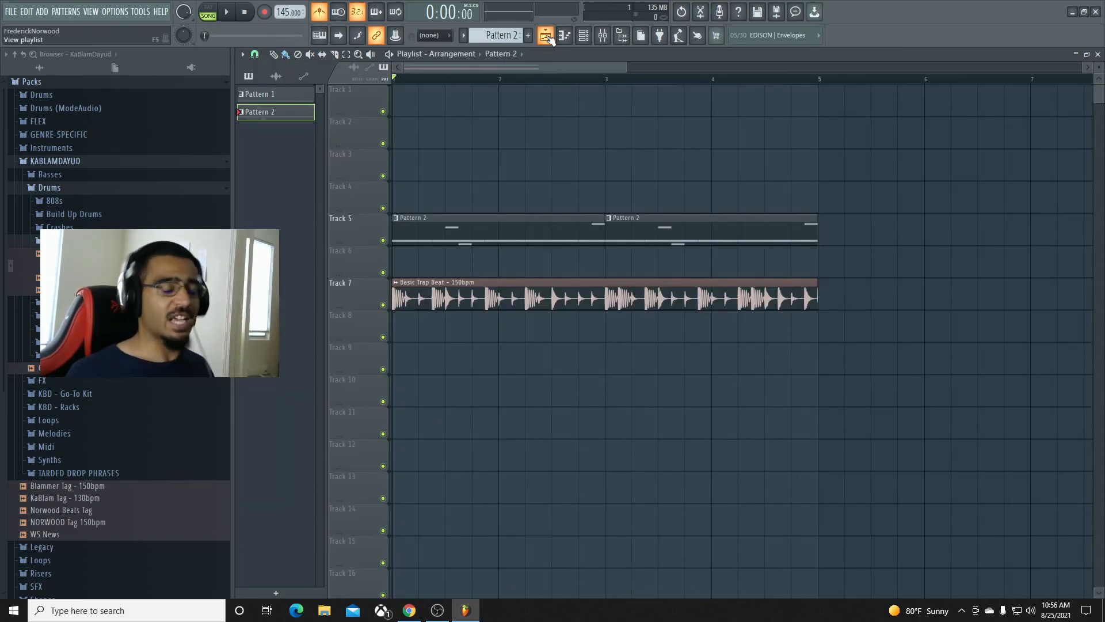